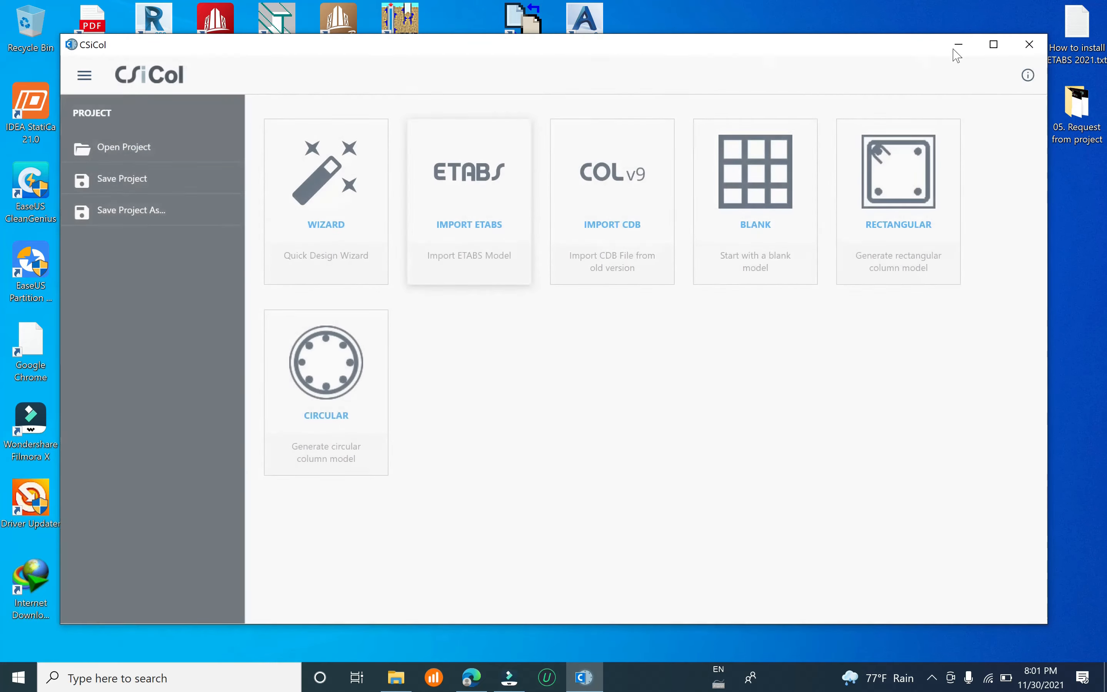
Step: Create a new circular column model in a maximized window
left_click(995, 45)
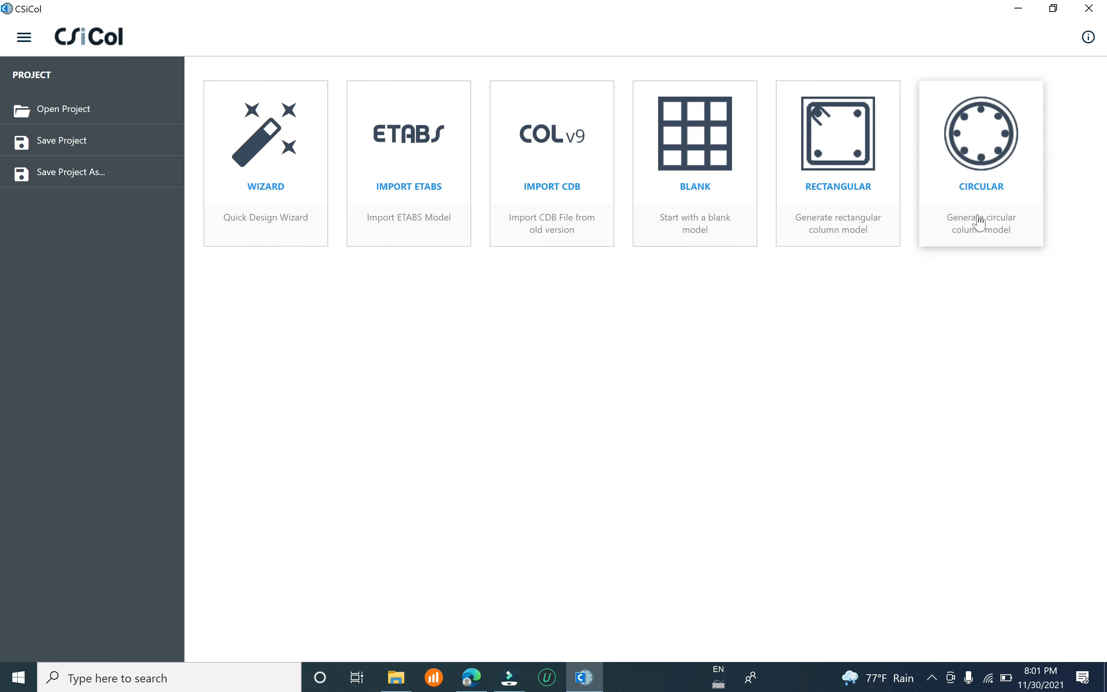
left_click(964, 239)
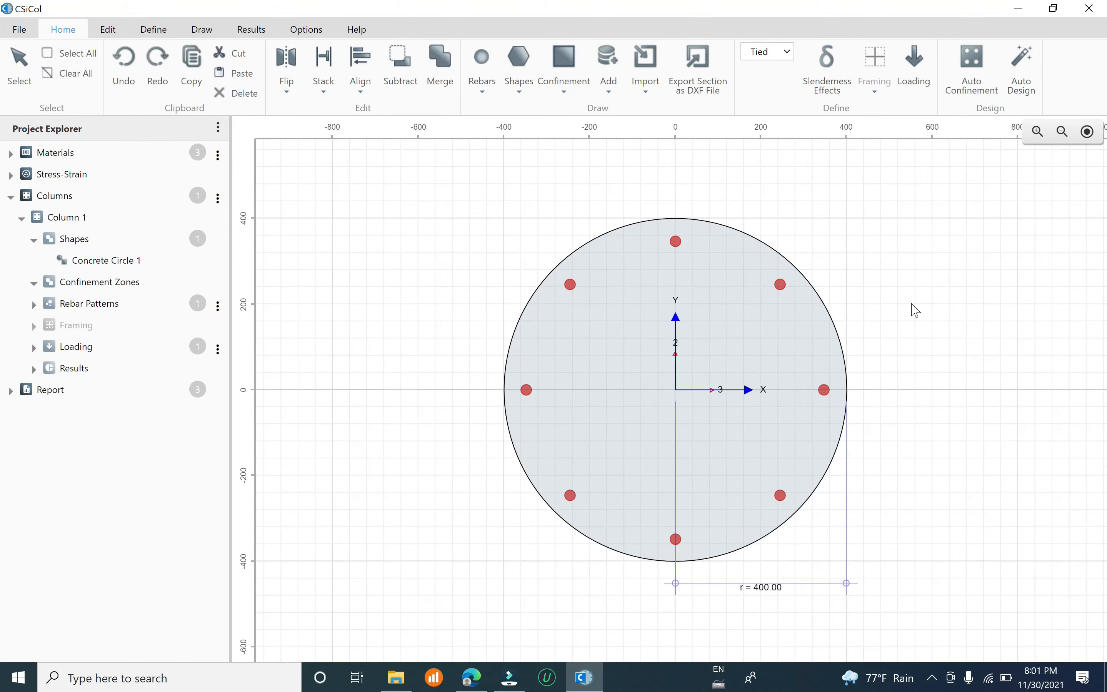
scroll(728, 320, "down", 5)
scroll(717, 336, "up", 5)
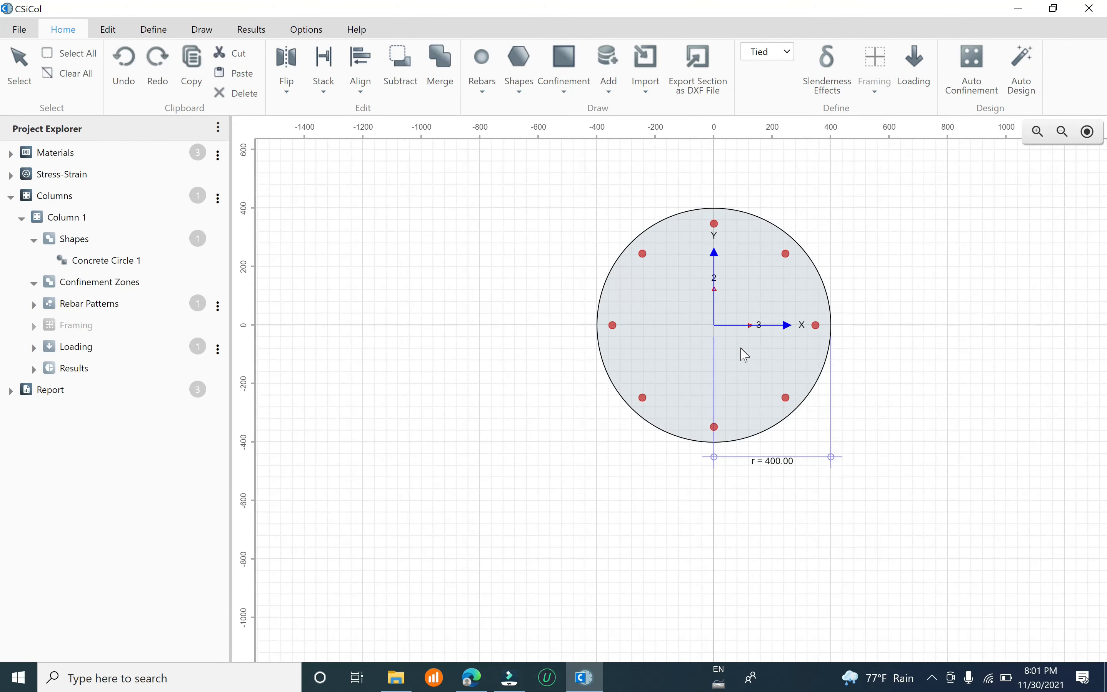
scroll(744, 327, "up", 2)
left_click_drag(713, 270, 623, 289)
scroll(492, 346, "up", 3)
scroll(595, 389, "down", 3)
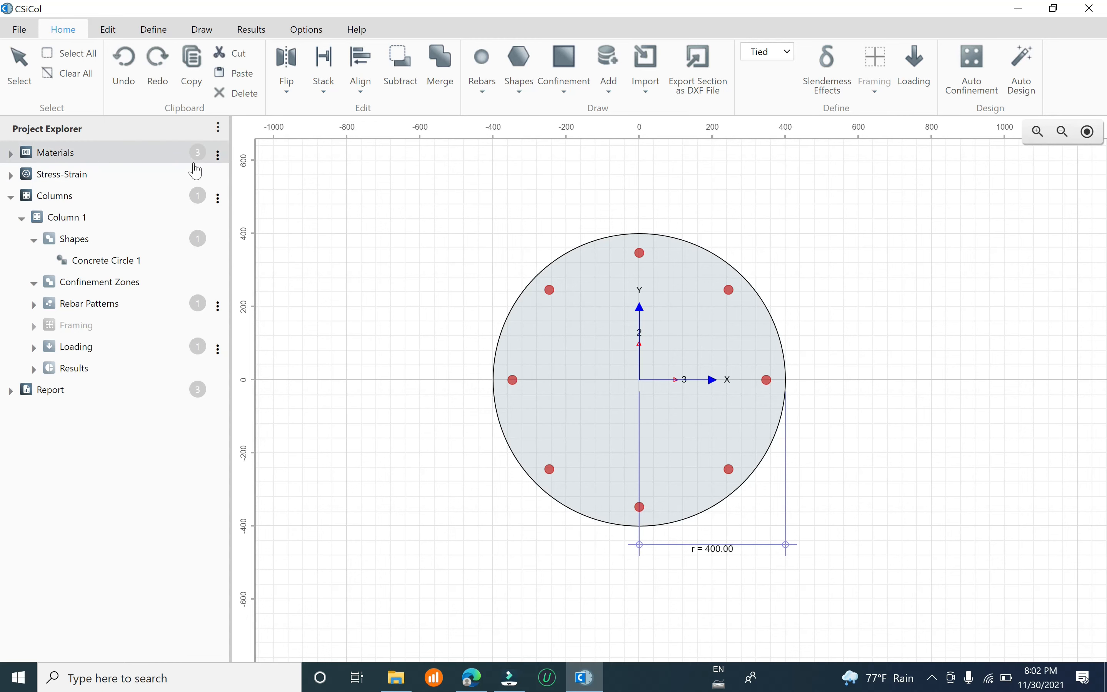
Step: Add the C35/45 concrete from the Europe library to the project's materials
left_click(217, 155)
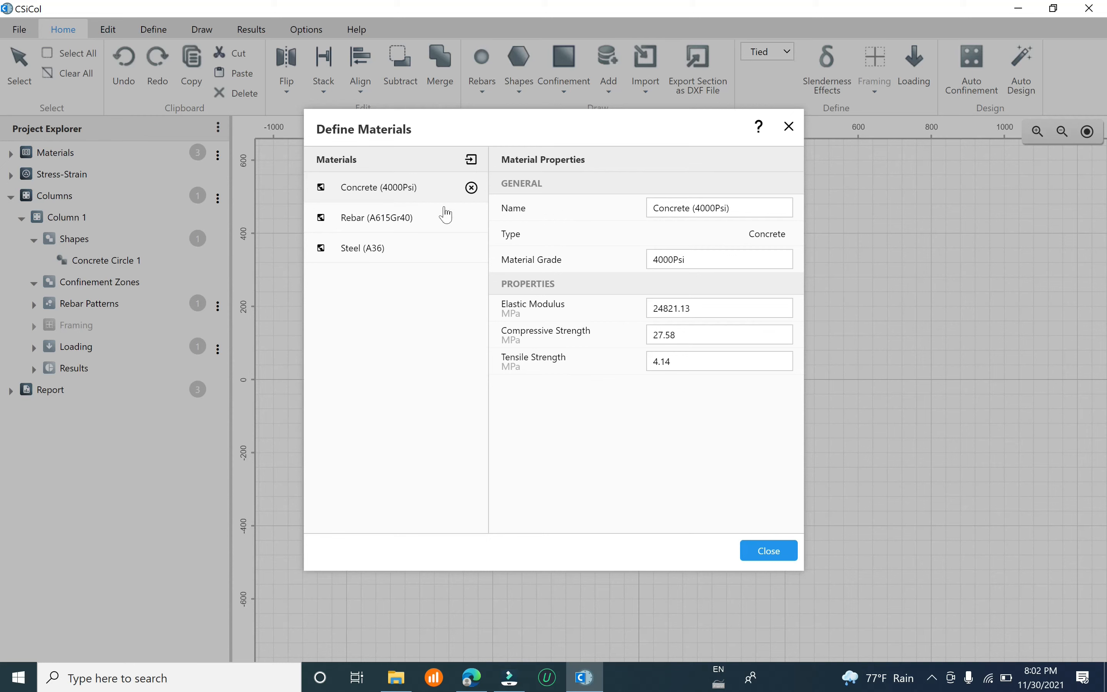
left_click(472, 162)
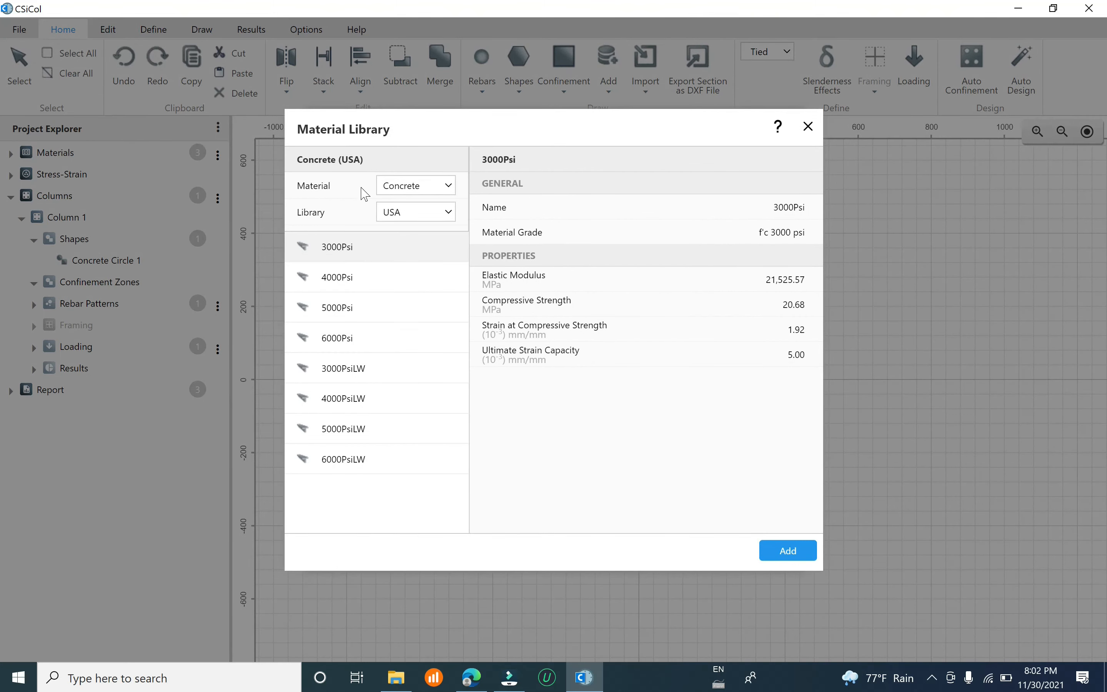
left_click(448, 215)
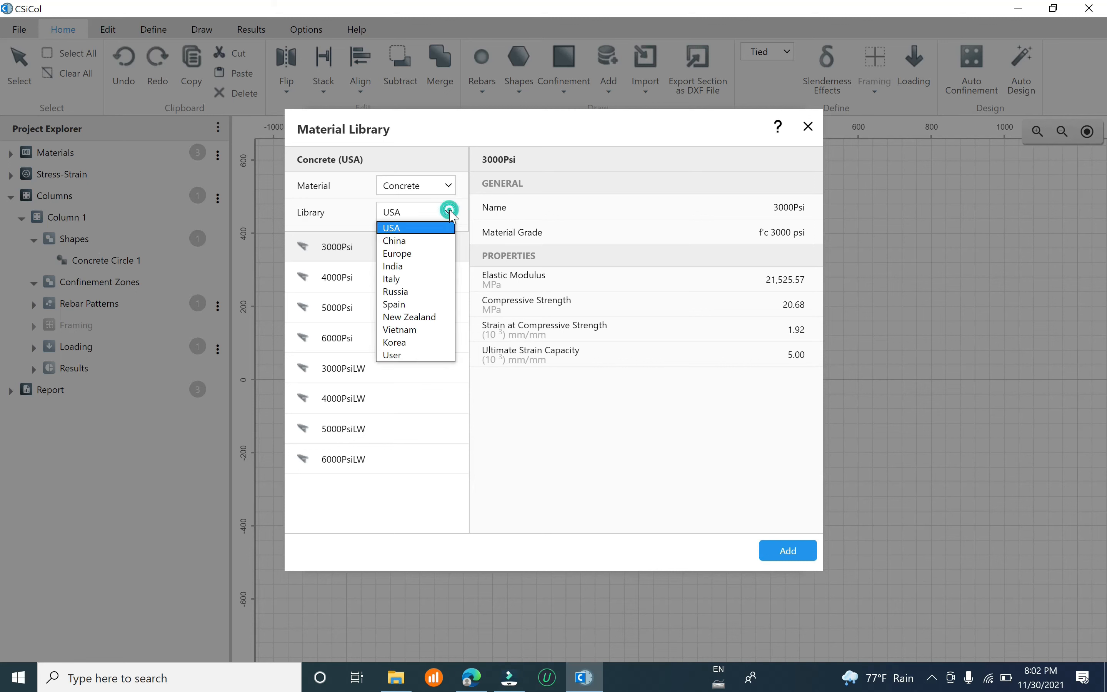
left_click(411, 254)
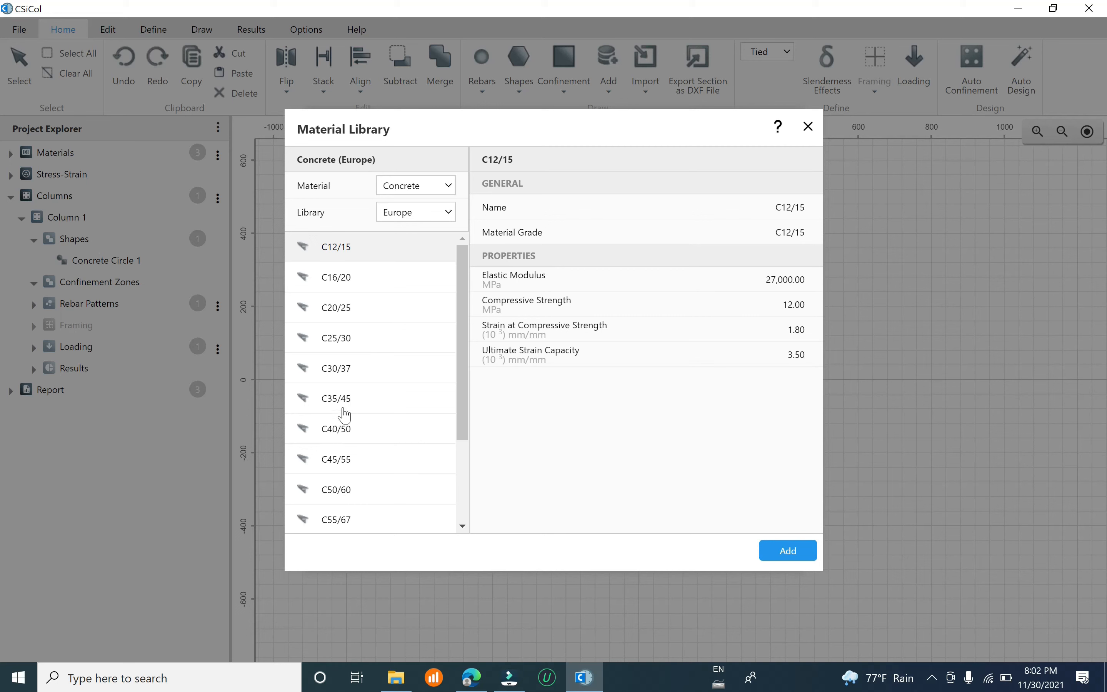
left_click(345, 400)
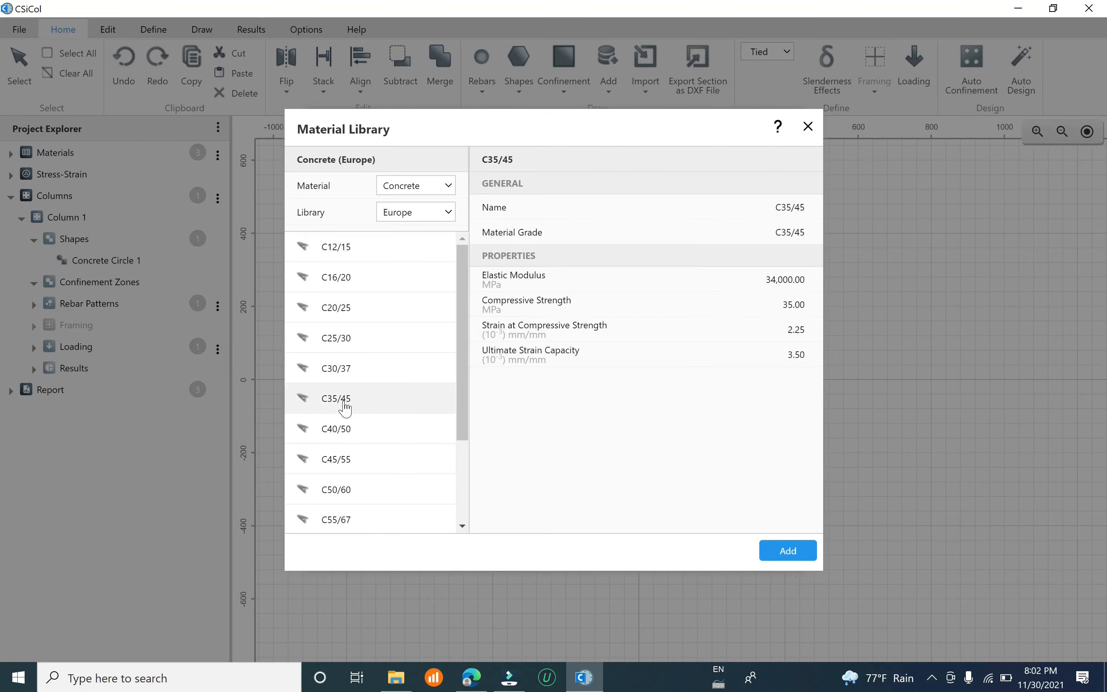
left_click(788, 551)
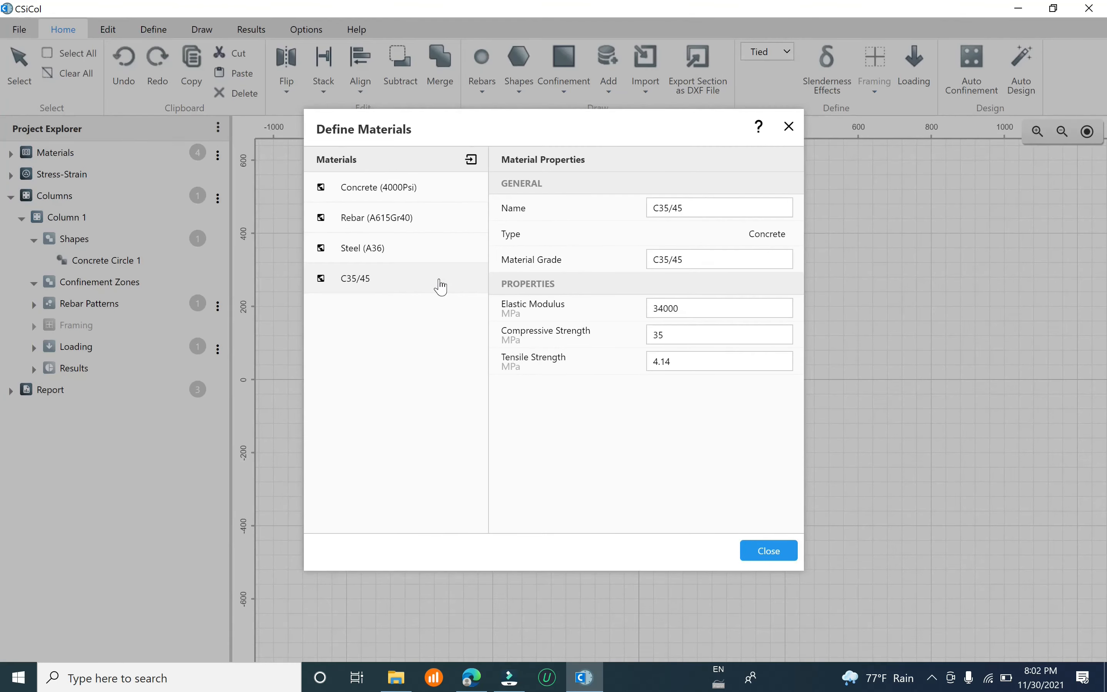
Step: Add the HRB400 rebar material from the China library and close the material definitions
left_click(473, 160)
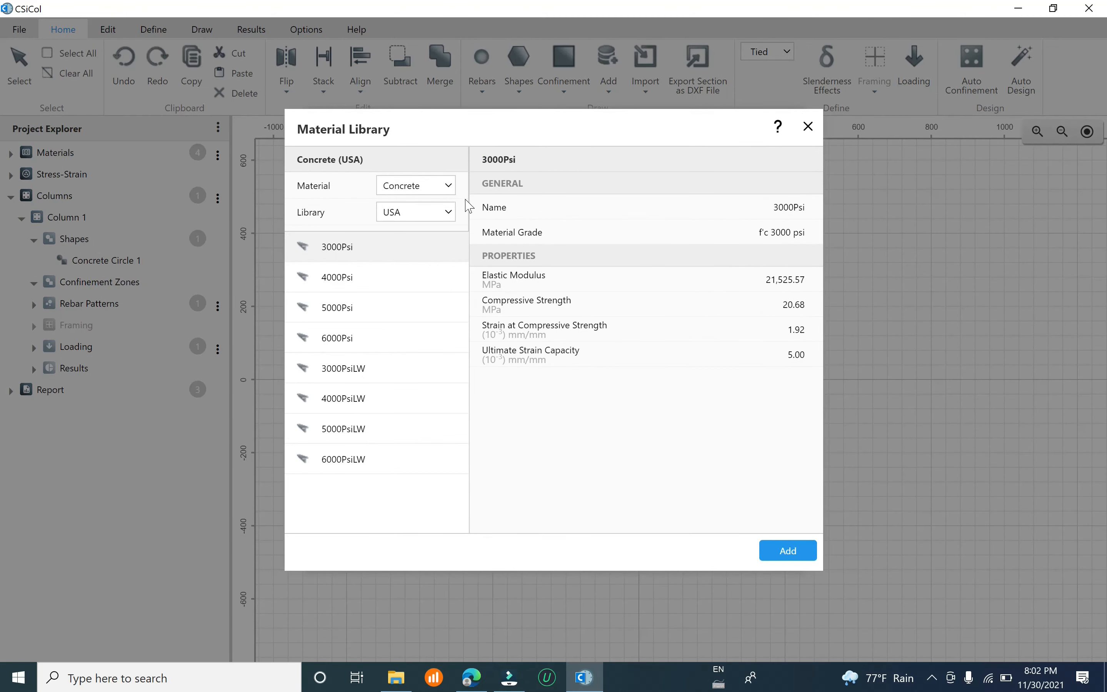
left_click(456, 190)
left_click(403, 214)
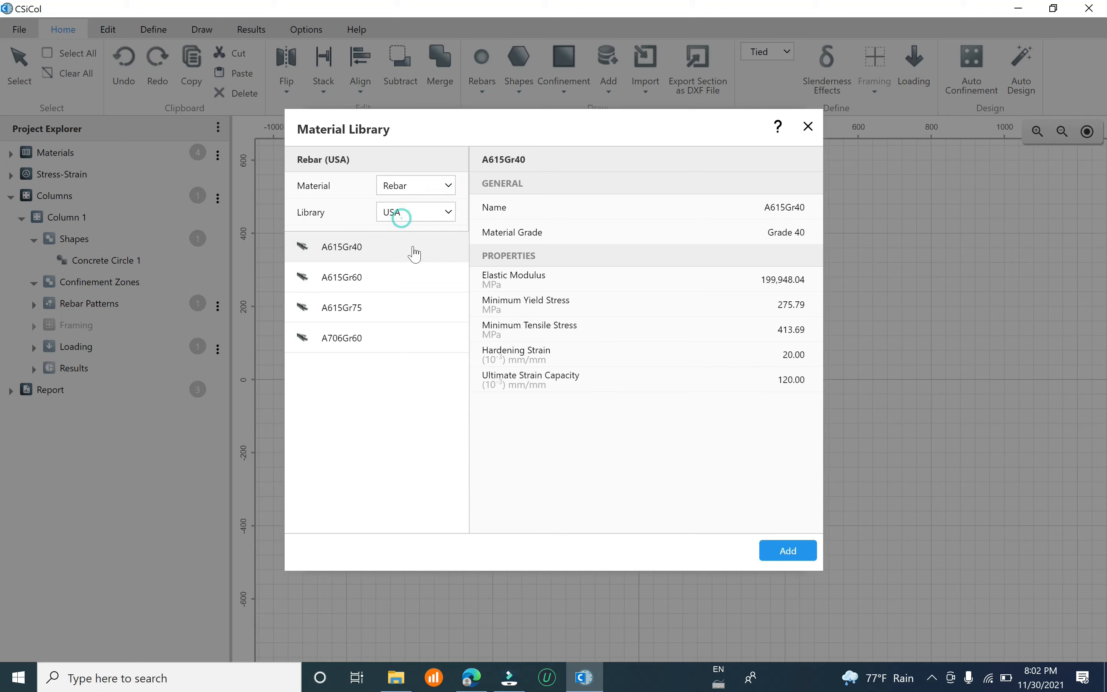
left_click(449, 211)
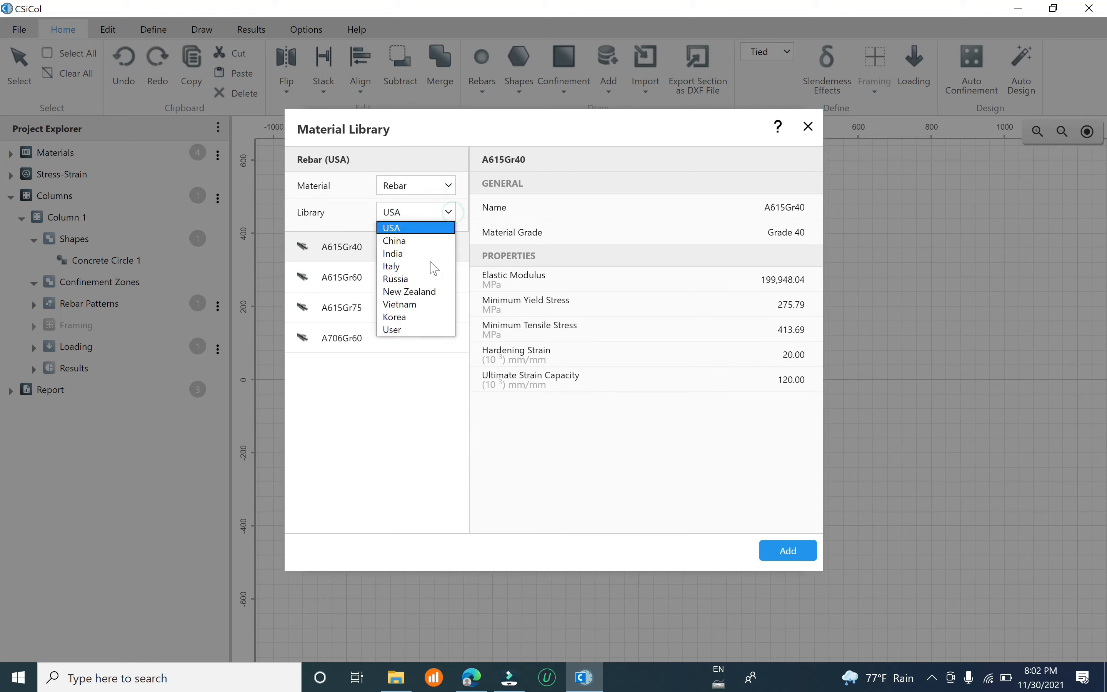
left_click(416, 247)
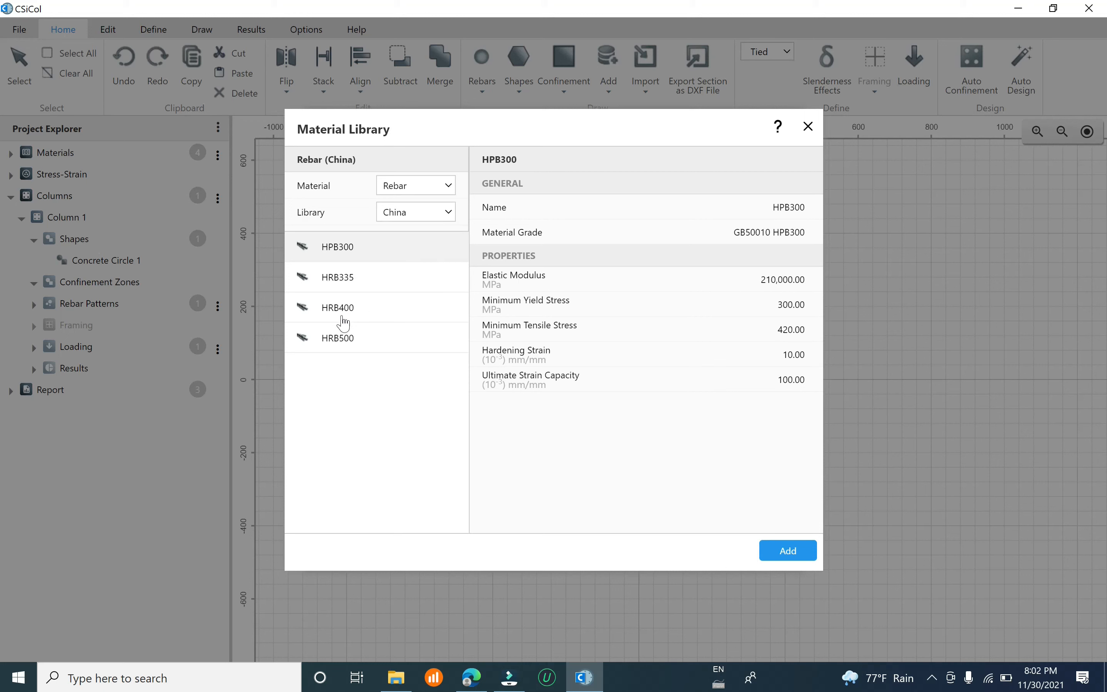
left_click(350, 311)
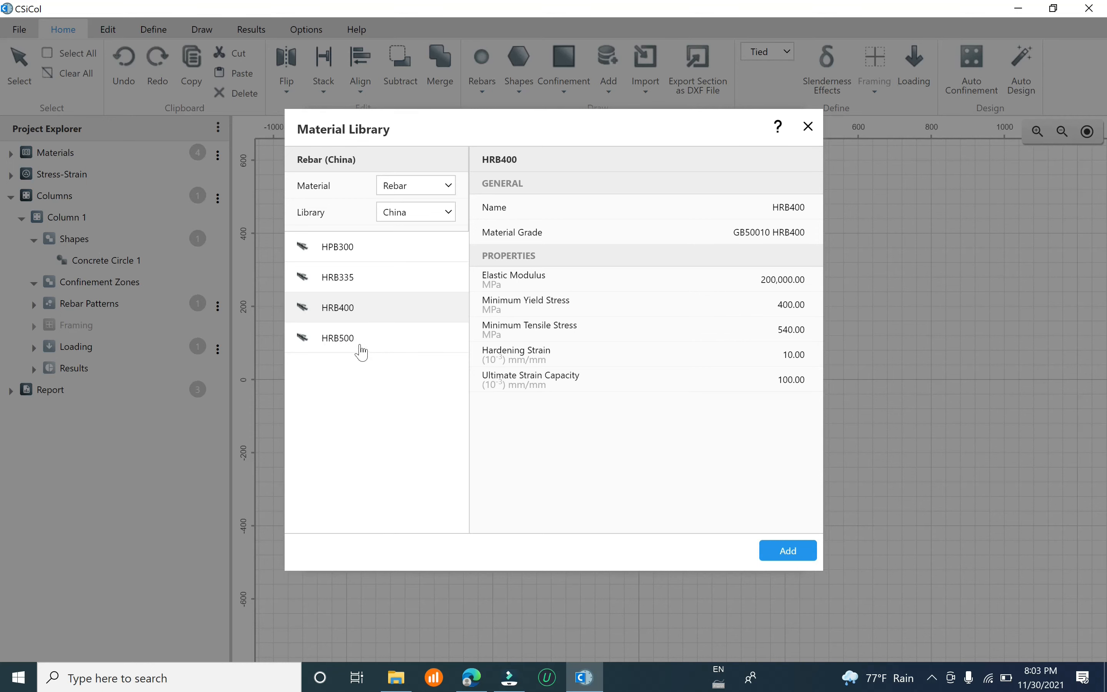
left_click(809, 558)
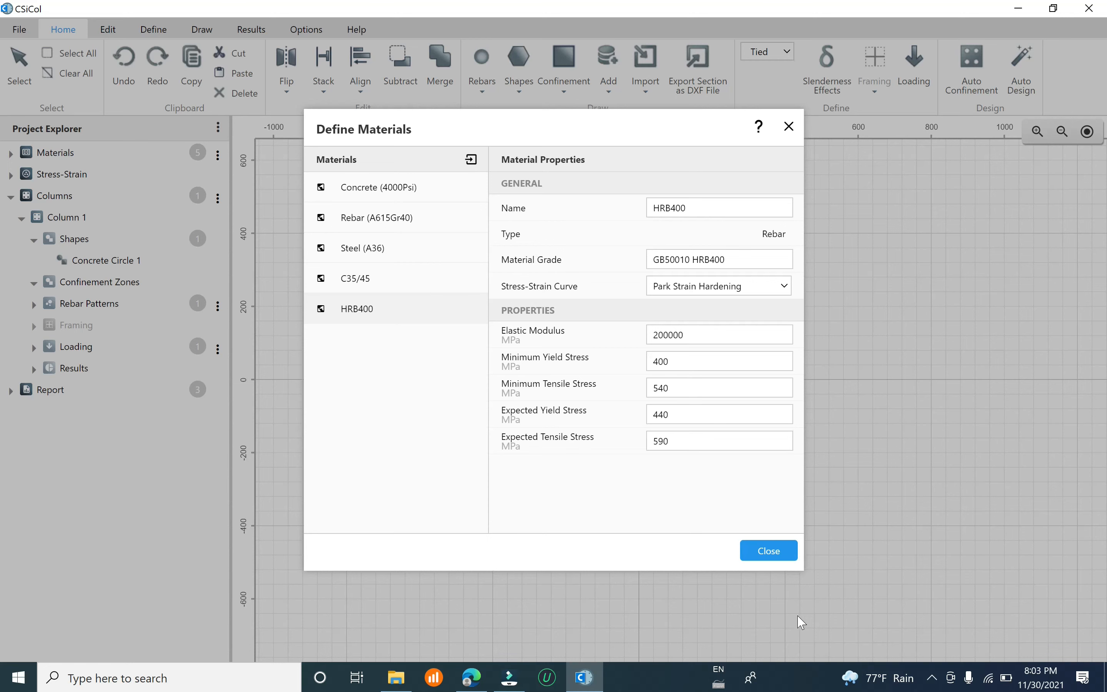
left_click(778, 554)
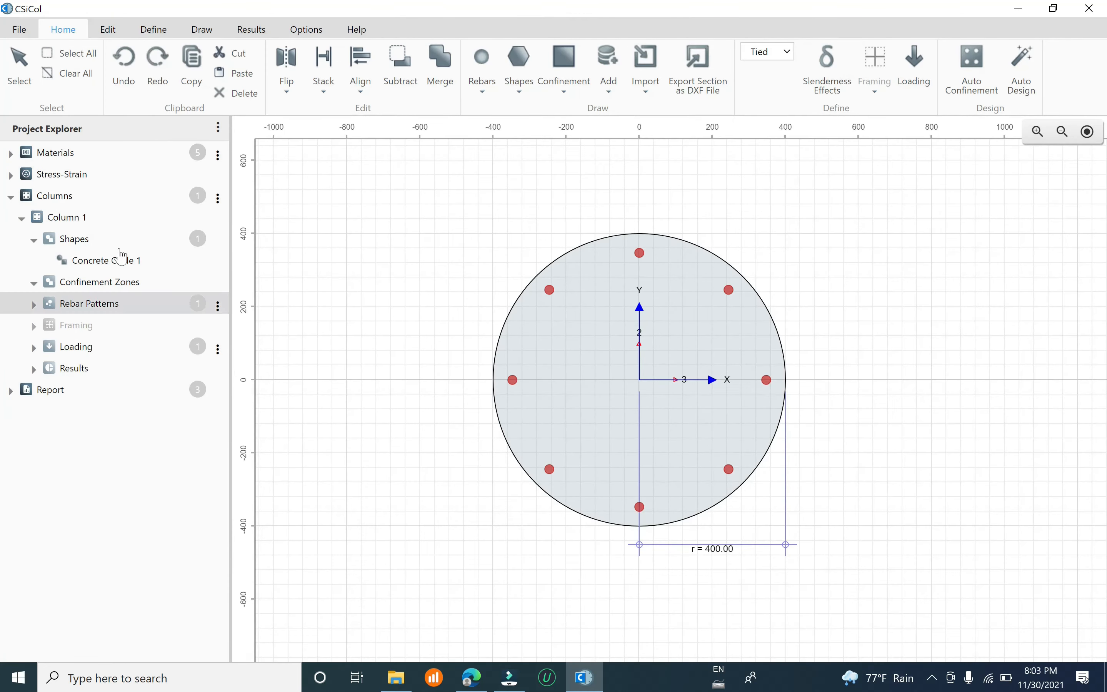
Step: Rename the concrete circle shape to "circular column1" and assign it the C35/45 material
left_click(13, 154)
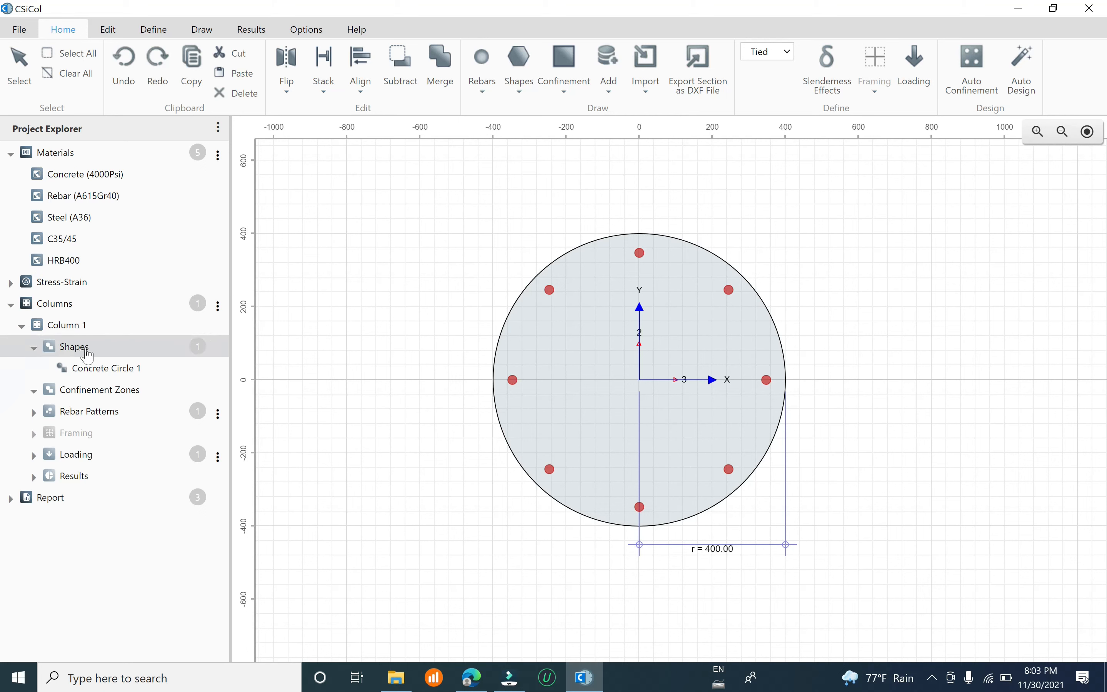
left_click(114, 369)
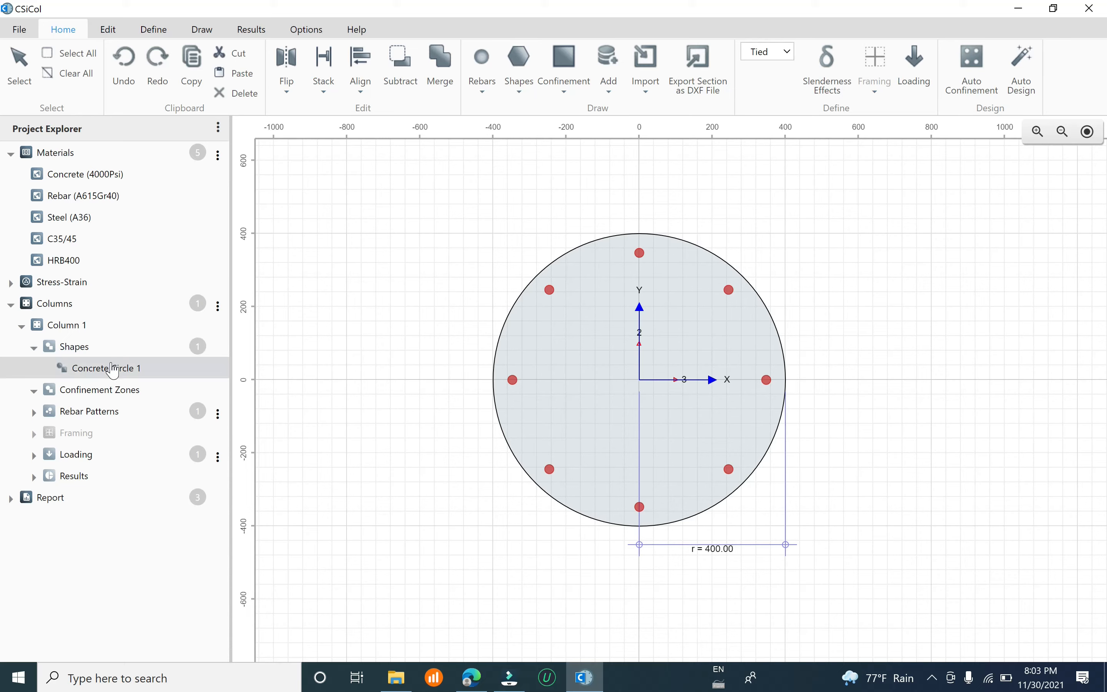
mouse_move(218, 499)
left_mouse_down()
mouse_move(217, 535)
mouse_move(214, 512)
left_mouse_up()
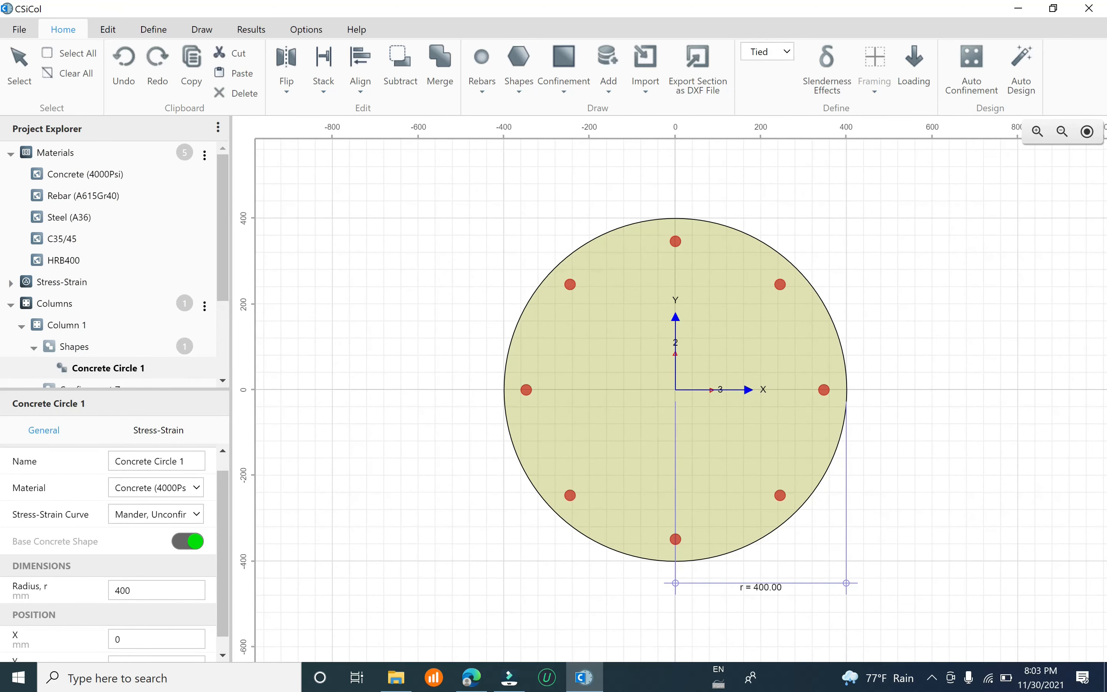
left_click_drag(188, 462, 50, 468)
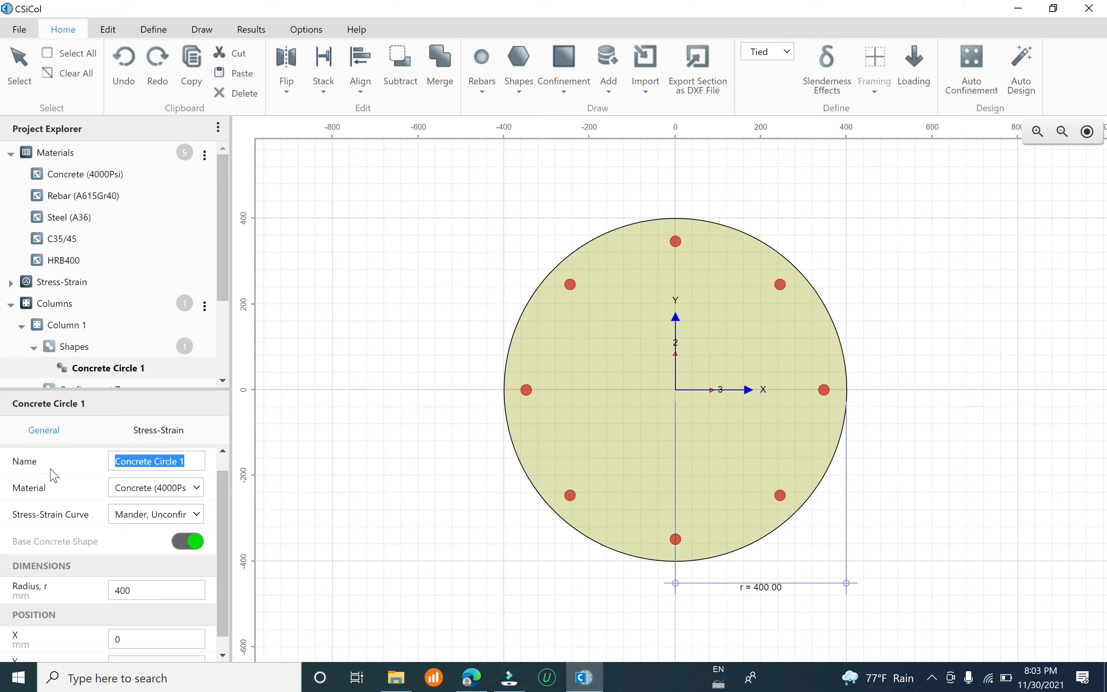
type("circular column1")
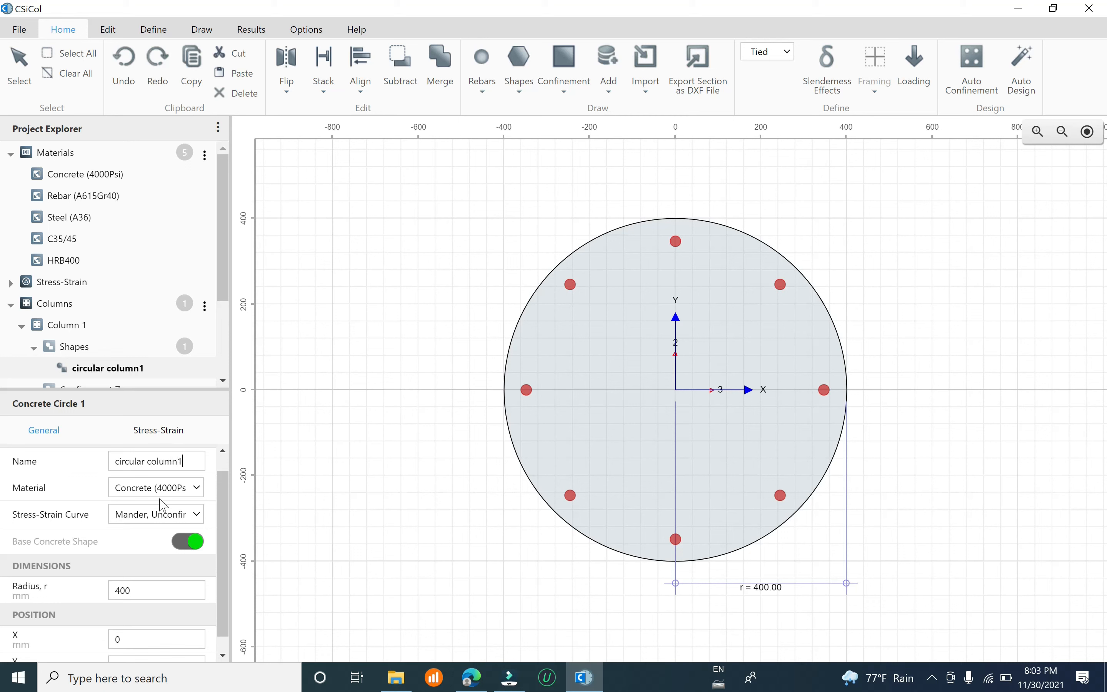
left_click(198, 489)
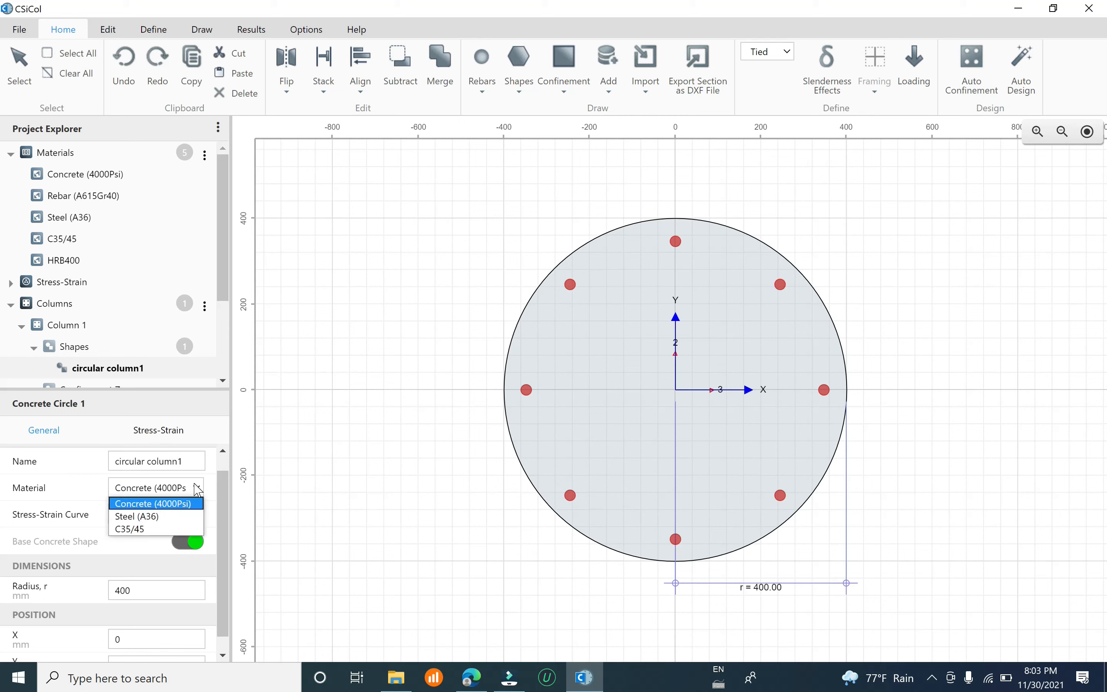
left_click(137, 529)
Step: Set the radius of the circular concrete shape to 300 mm
left_click_drag(225, 524, 234, 611)
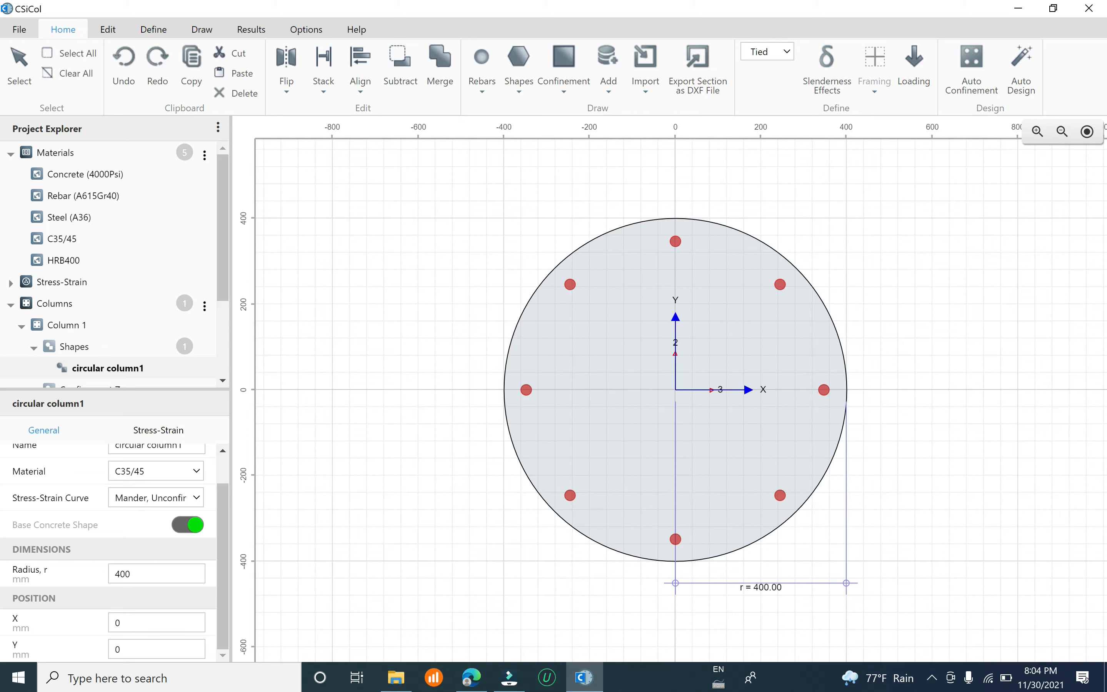
key("ctrl+a")
type("300")
key("Return")
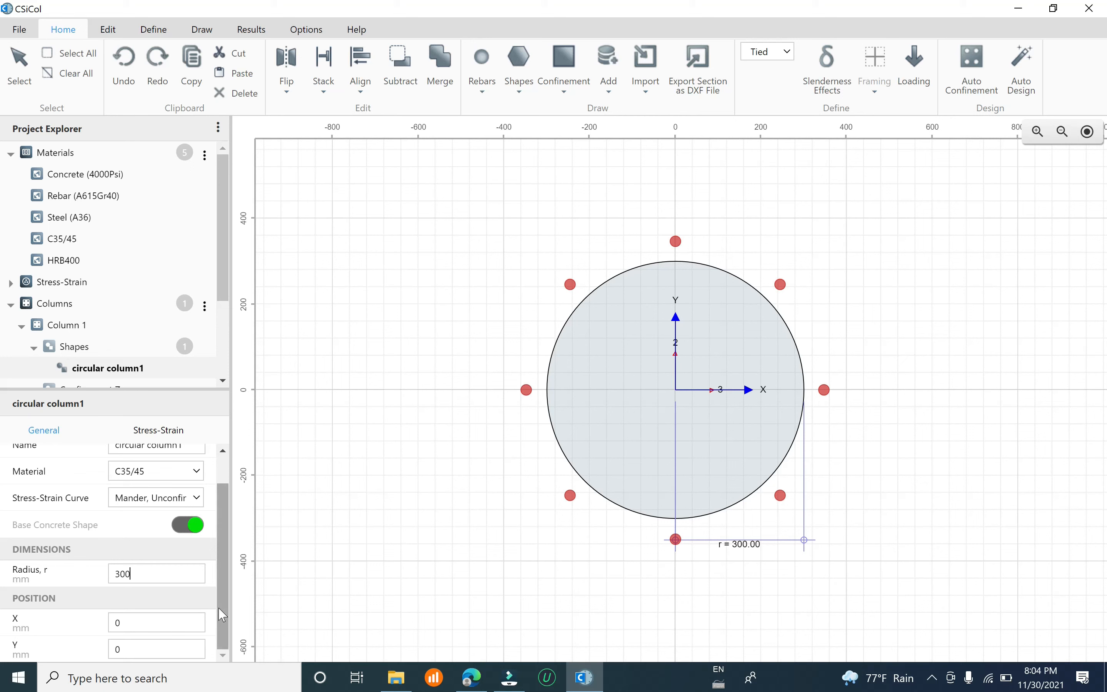
scroll(219, 625, "up", 1)
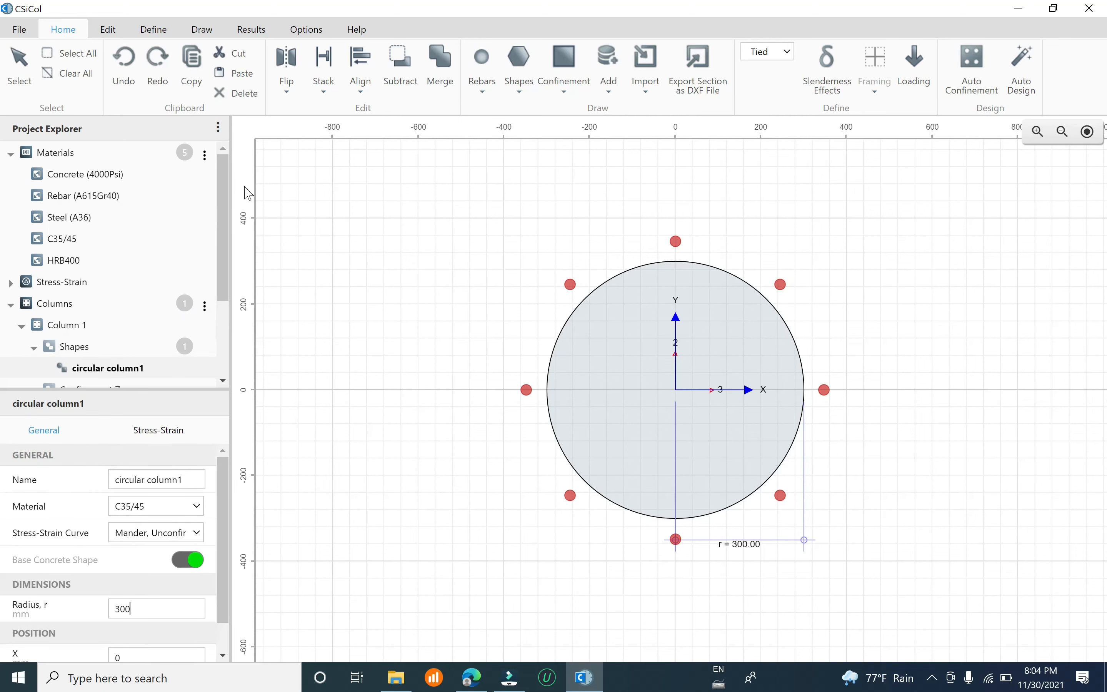
Step: Set the radius of the Rebar Circle 1 pattern to 300 mm
left_click_drag(226, 222, 223, 304)
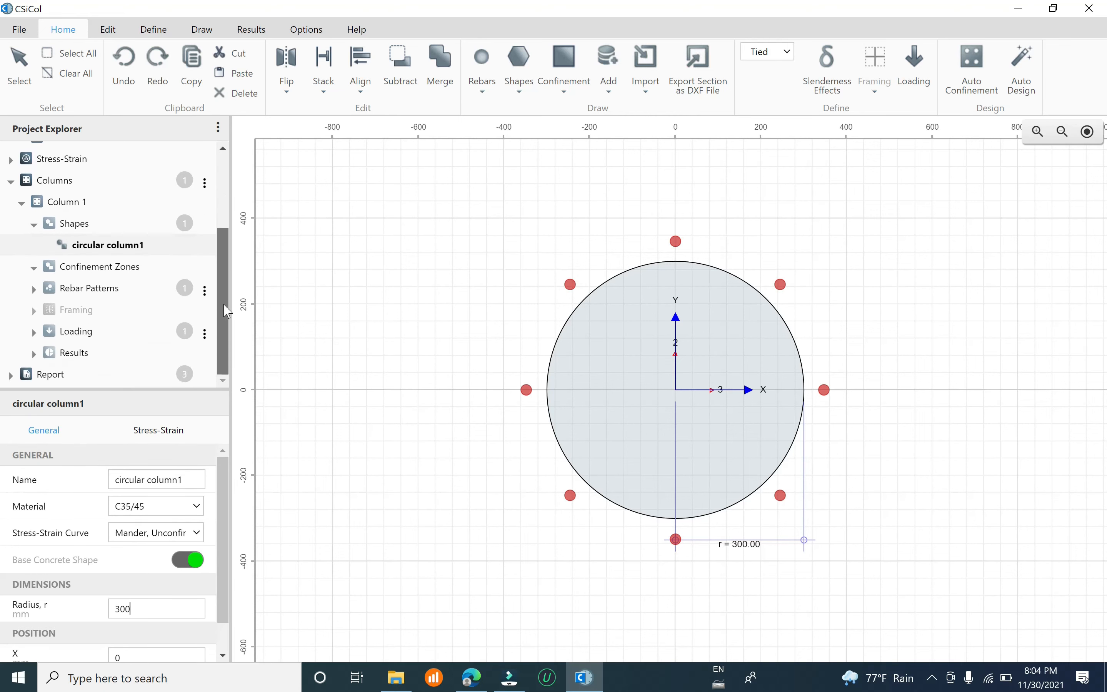
left_click(33, 289)
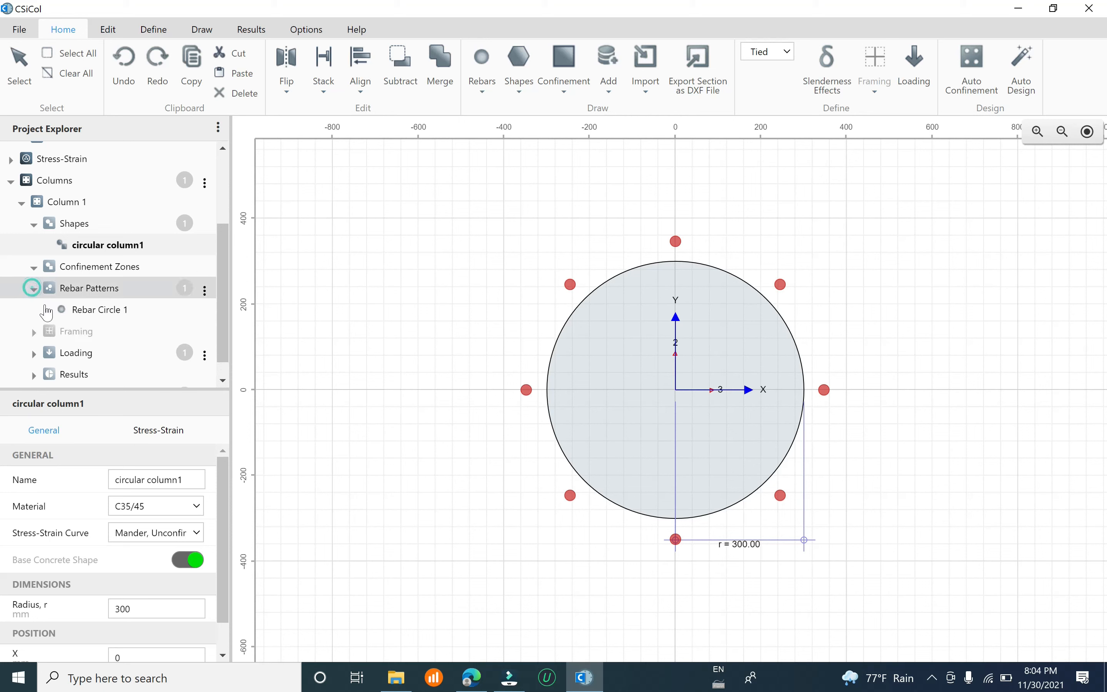
left_click(122, 316)
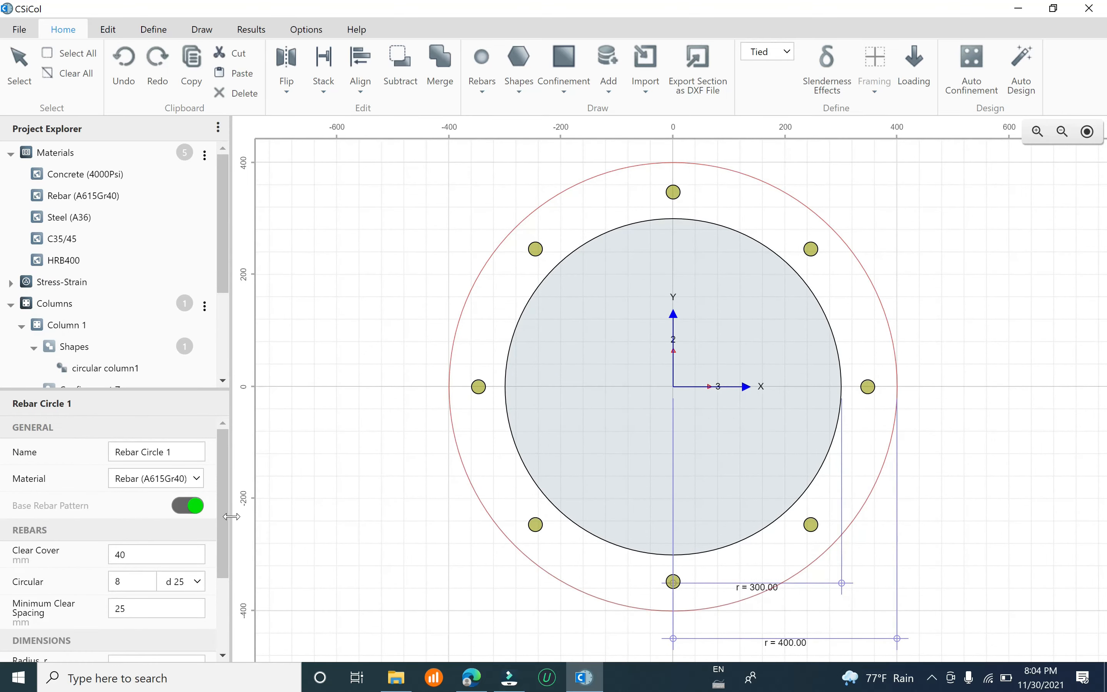
left_click_drag(224, 536, 228, 610)
double_click(123, 547)
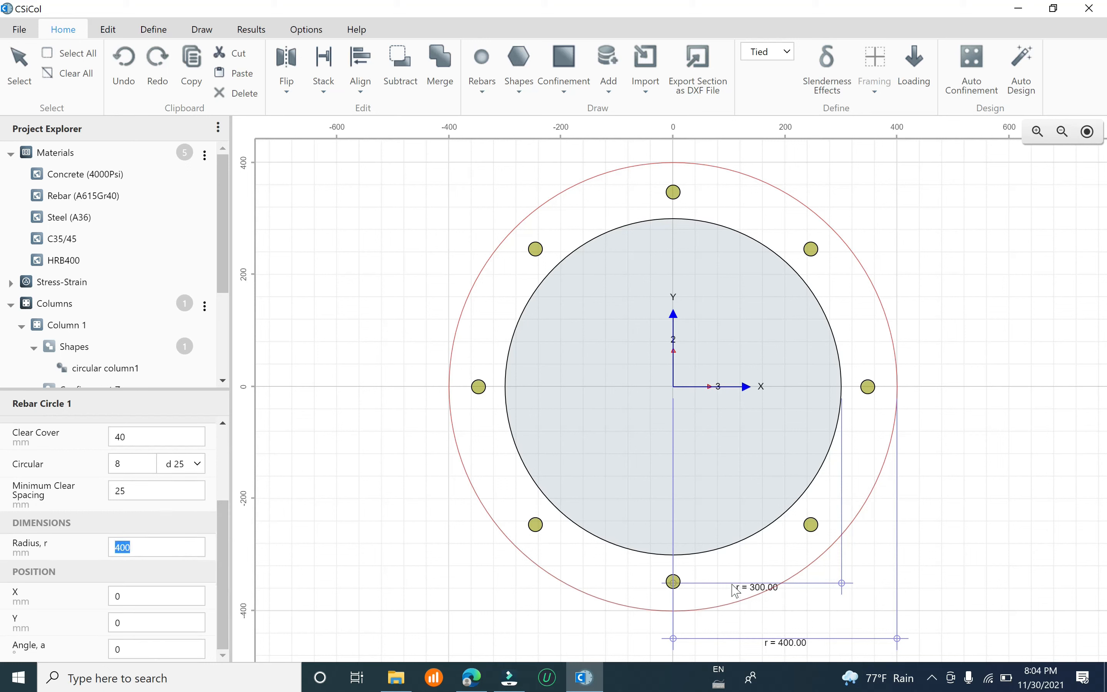
type("3")
left_click(70, 561)
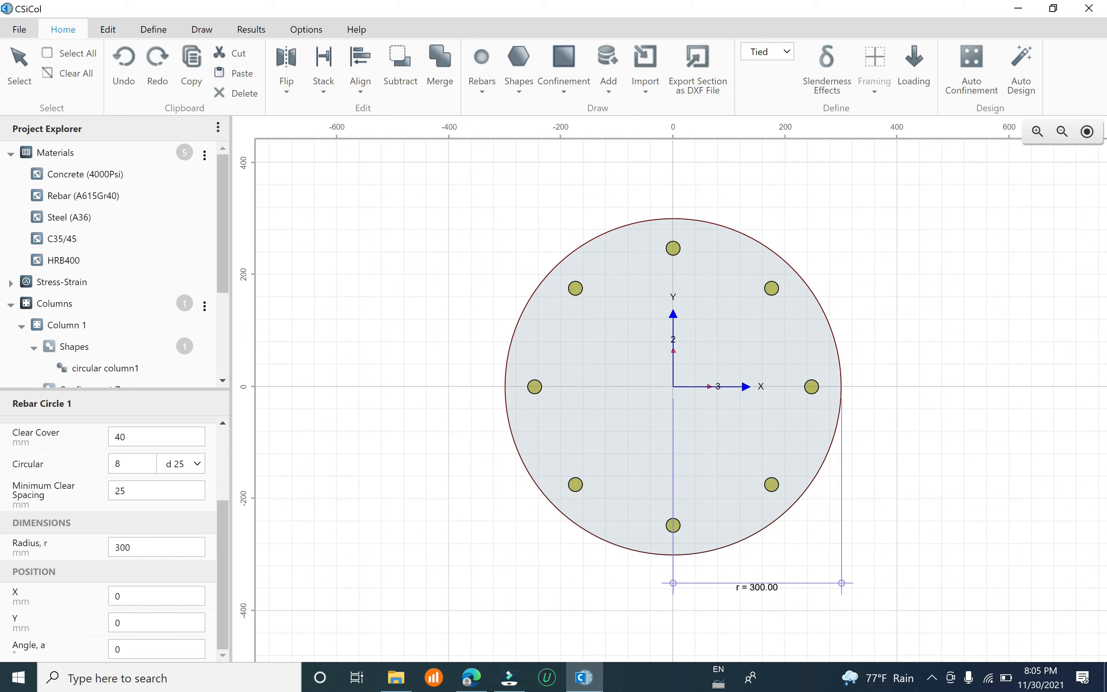
Step: Set the circular rebar pattern to 10 bars of size d 20
left_click_drag(135, 438, 74, 454)
left_click(118, 464)
left_click_drag(121, 463, 22, 465)
type("7")
left_click_drag(125, 464, 84, 472)
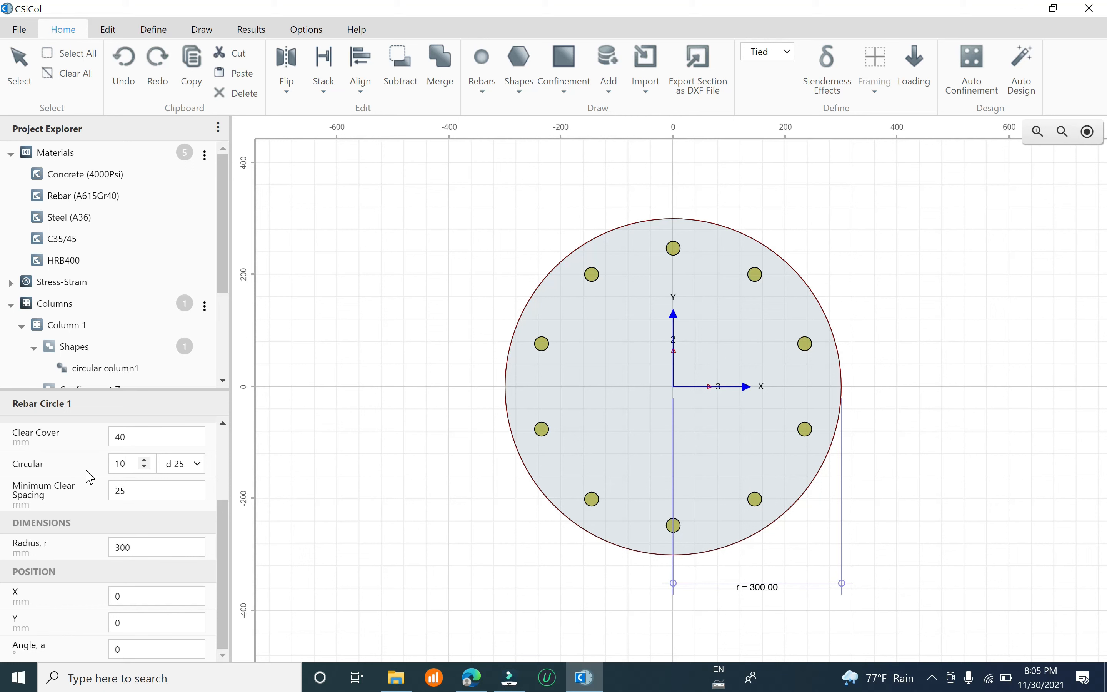
left_click(125, 464)
left_click(198, 464)
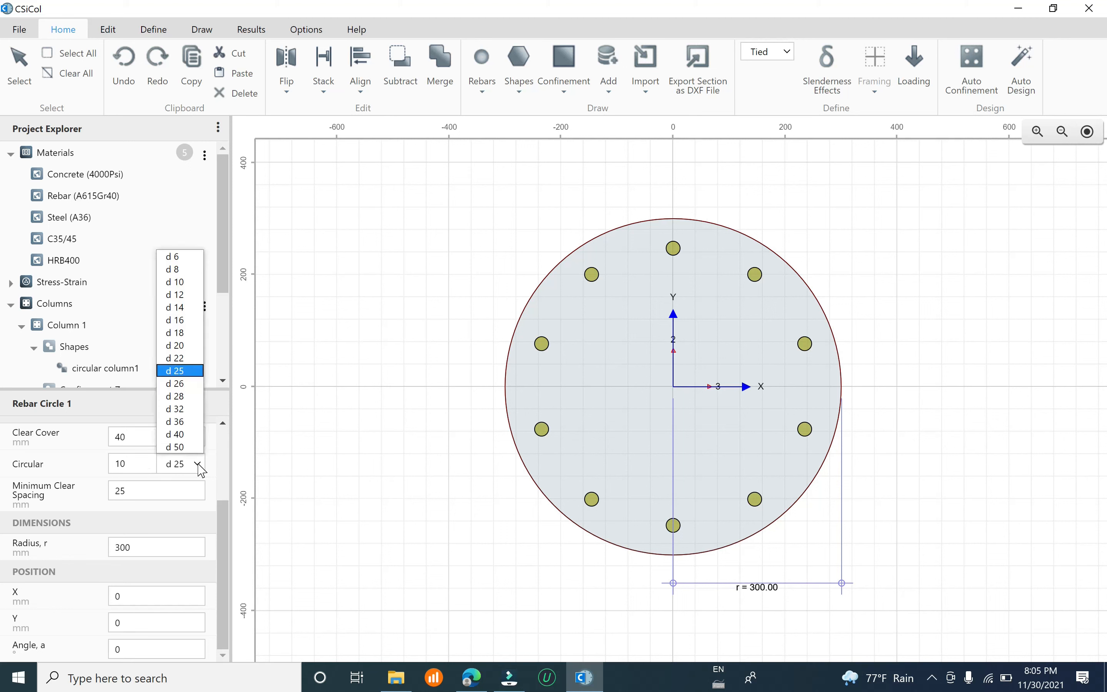
left_click(184, 348)
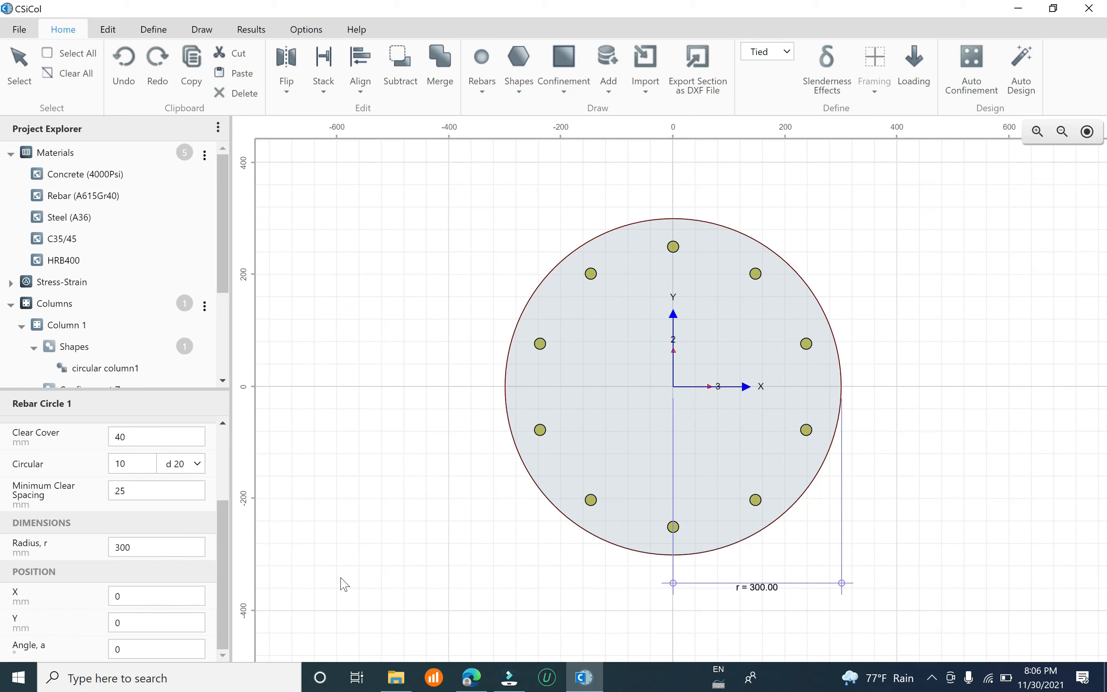
left_click_drag(229, 556, 227, 458)
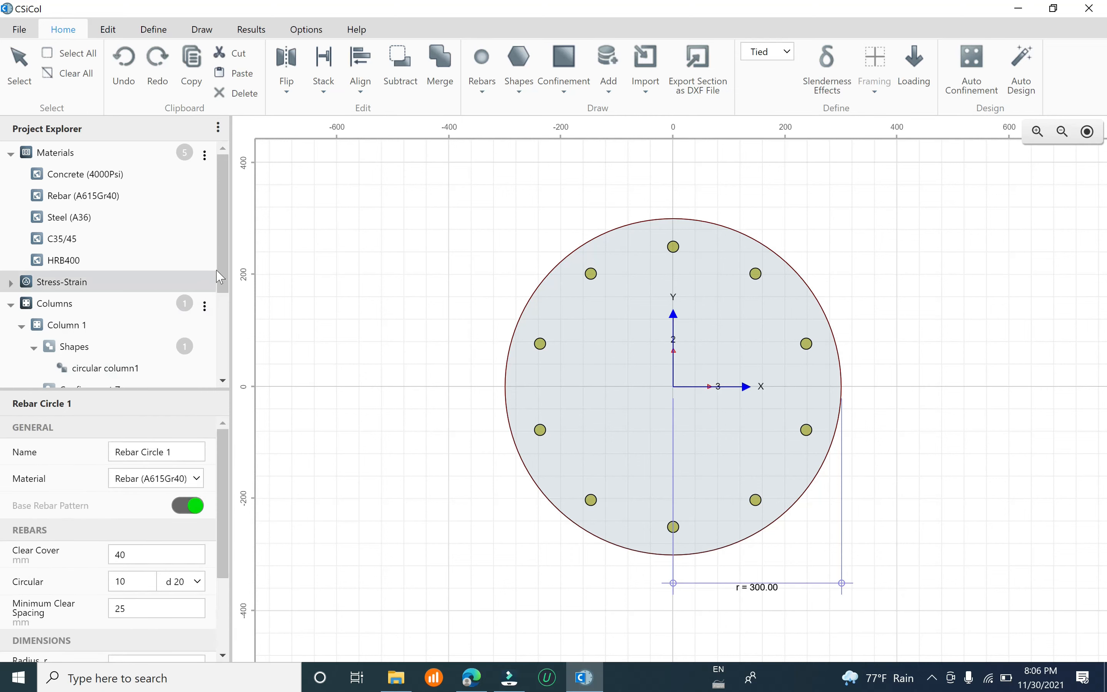
Step: Open load Combination 1 of Column 1 and review its axial load and its top and bottom moments
left_click_drag(218, 258, 213, 375)
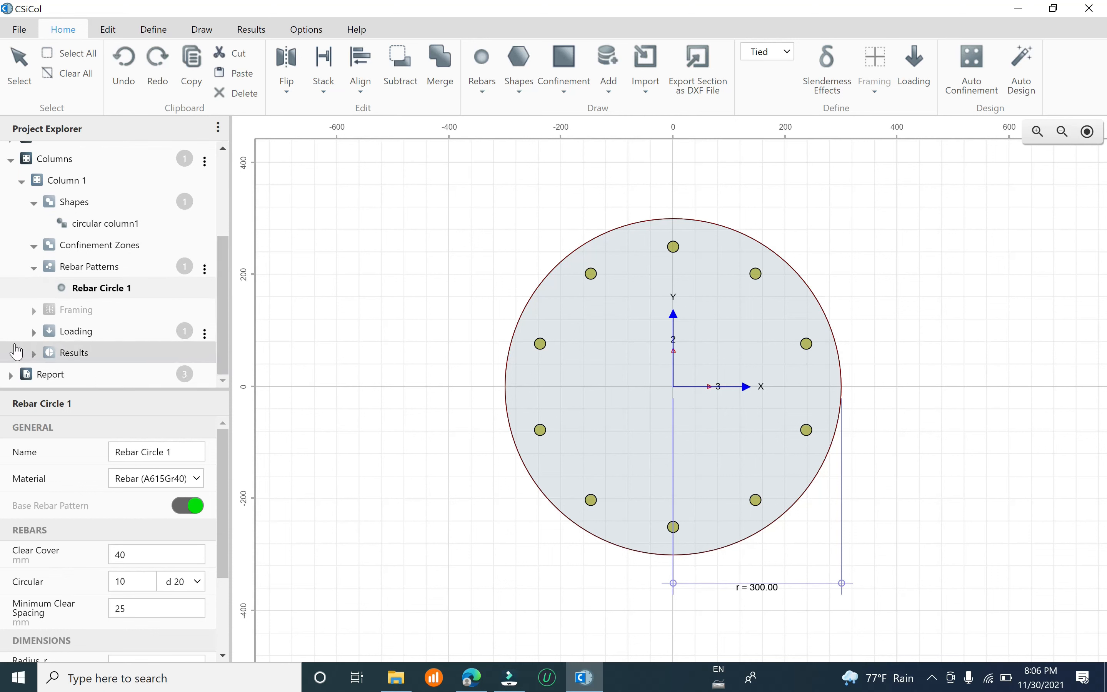
left_click(35, 332)
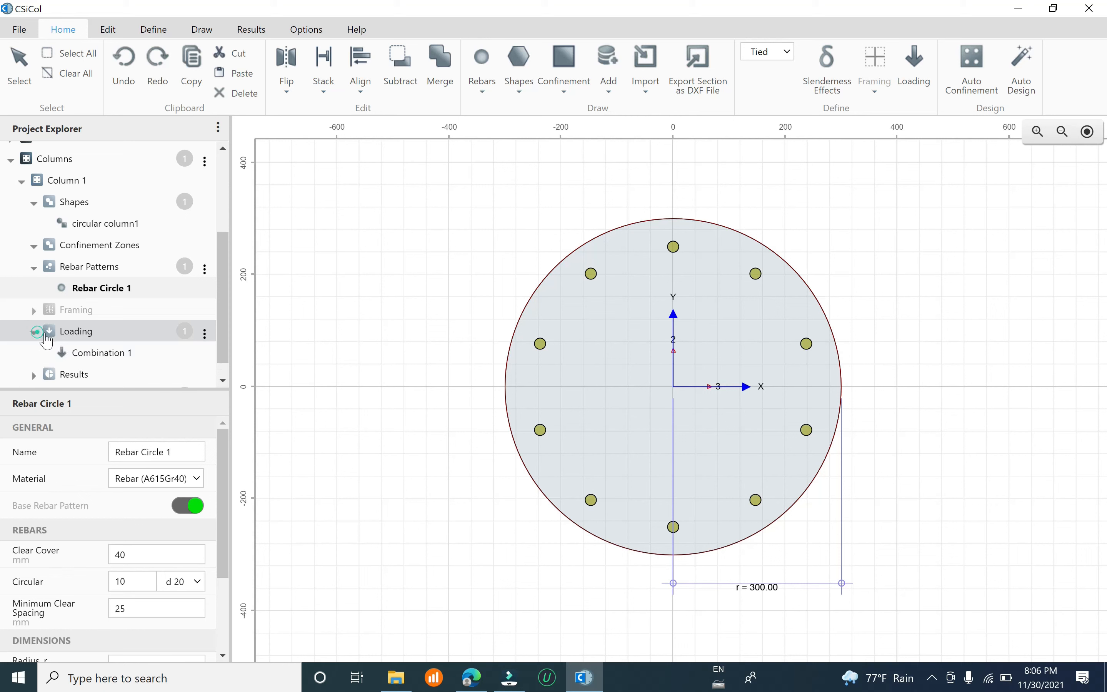
left_click(140, 363)
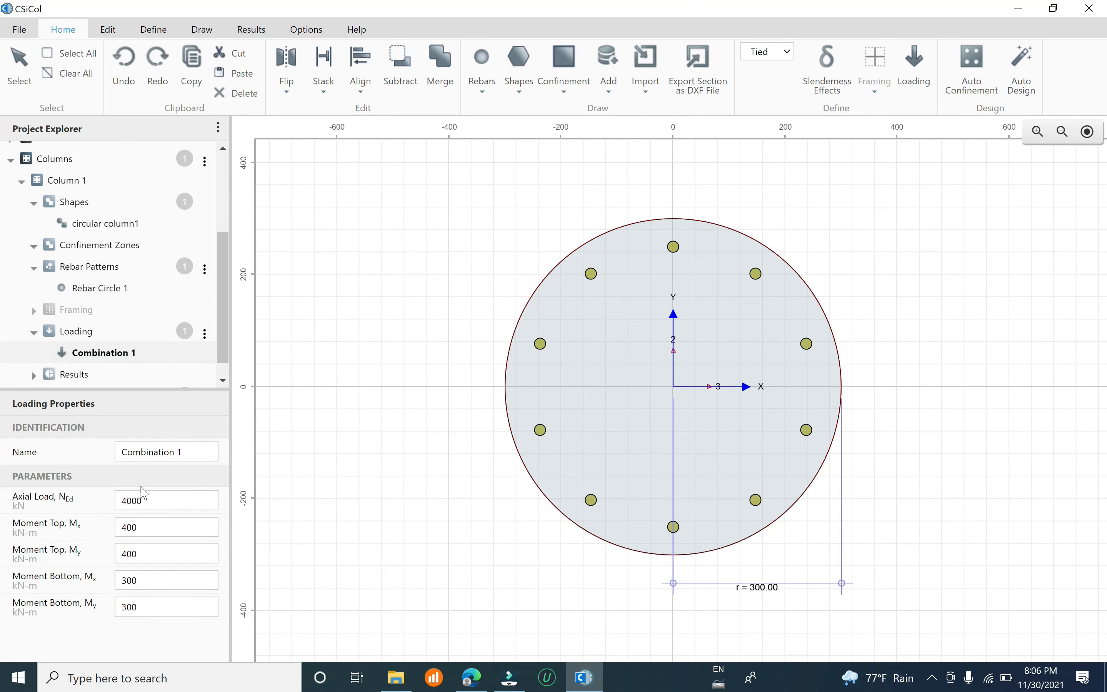
left_click(182, 452)
left_click_drag(136, 500, 110, 518)
left_click_drag(142, 500, 115, 511)
key("Tab")
left_click(138, 554)
double_click(138, 553)
key("Tab")
left_click_drag(140, 528, 87, 530)
key("Tab")
left_click(137, 580)
Step: Look through the result categories of Column 1 and review the load combination table in Define Loading
scroll(223, 332, "down", 1)
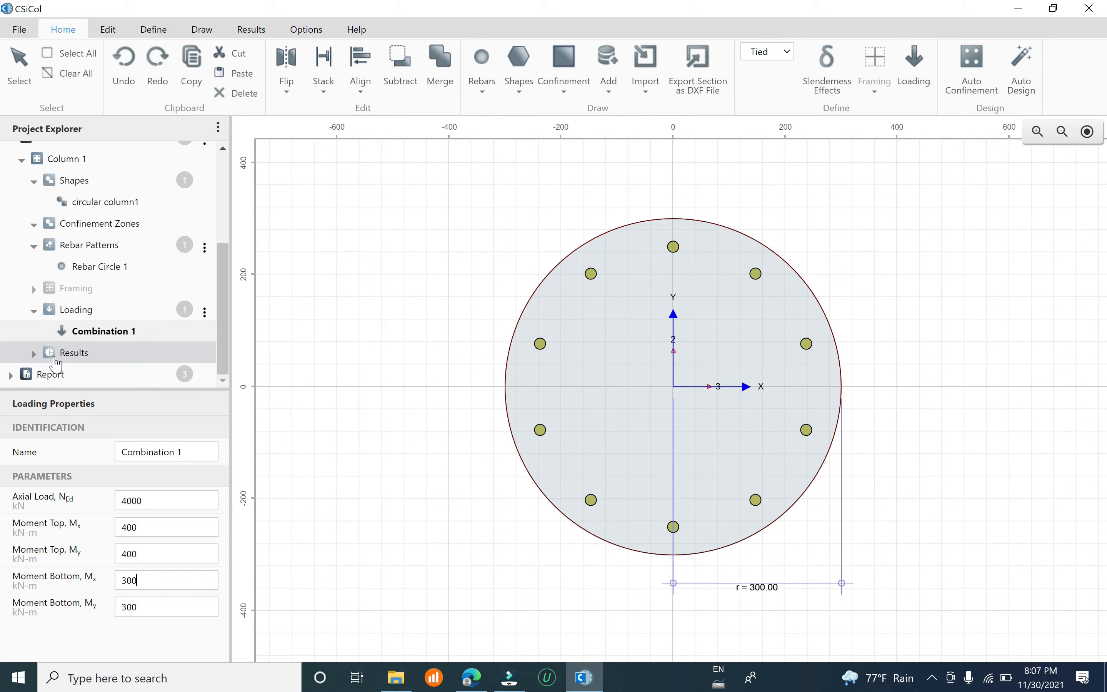
left_click(44, 359)
scroll(128, 361, "down", 3)
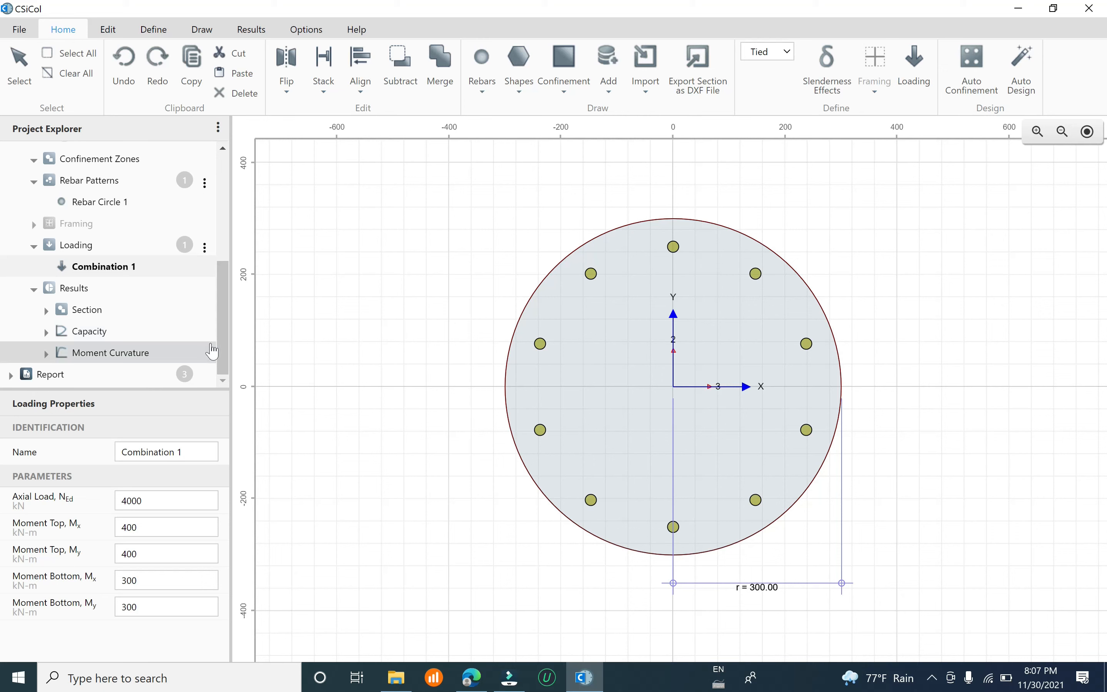
left_click_drag(218, 346, 254, 203)
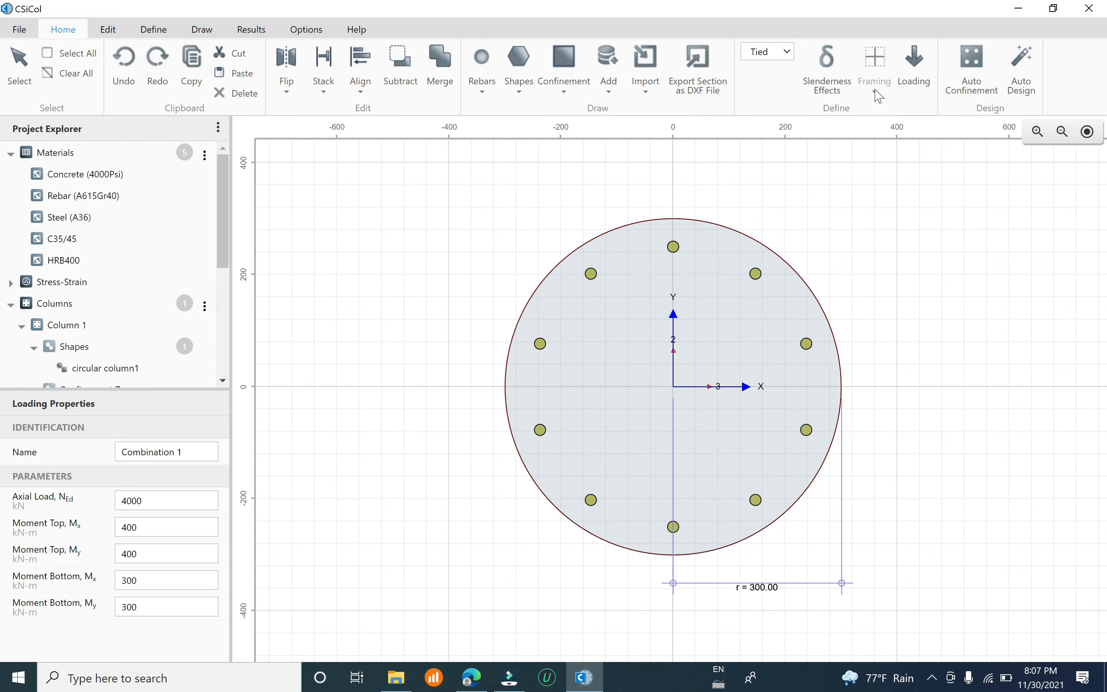
left_click(913, 74)
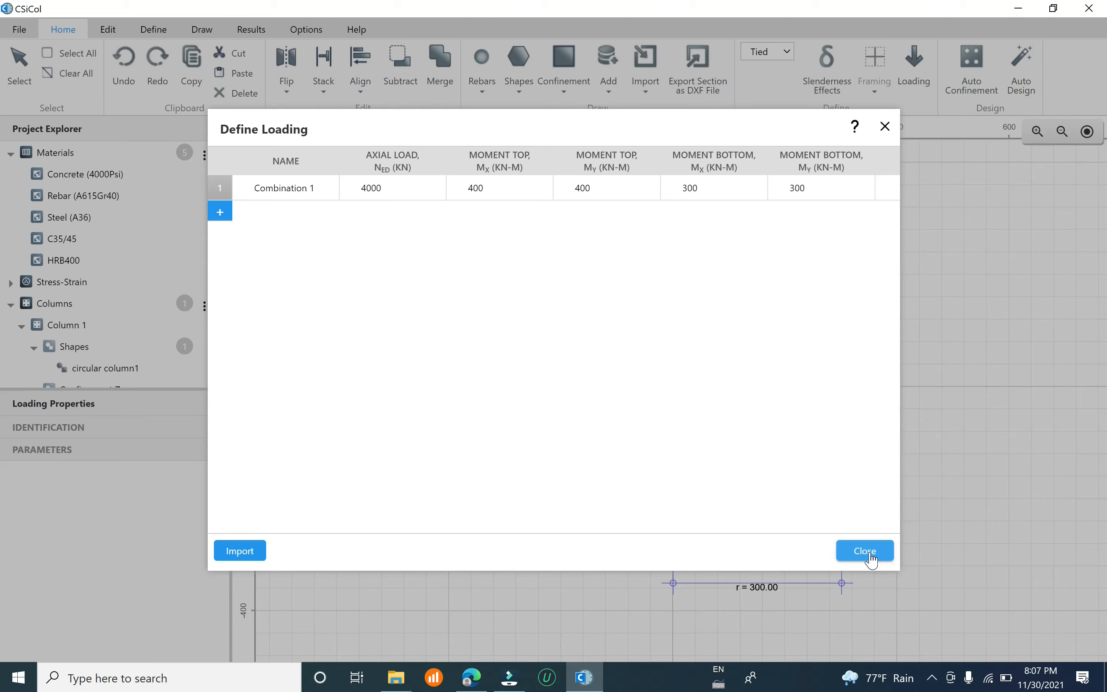
left_click(866, 550)
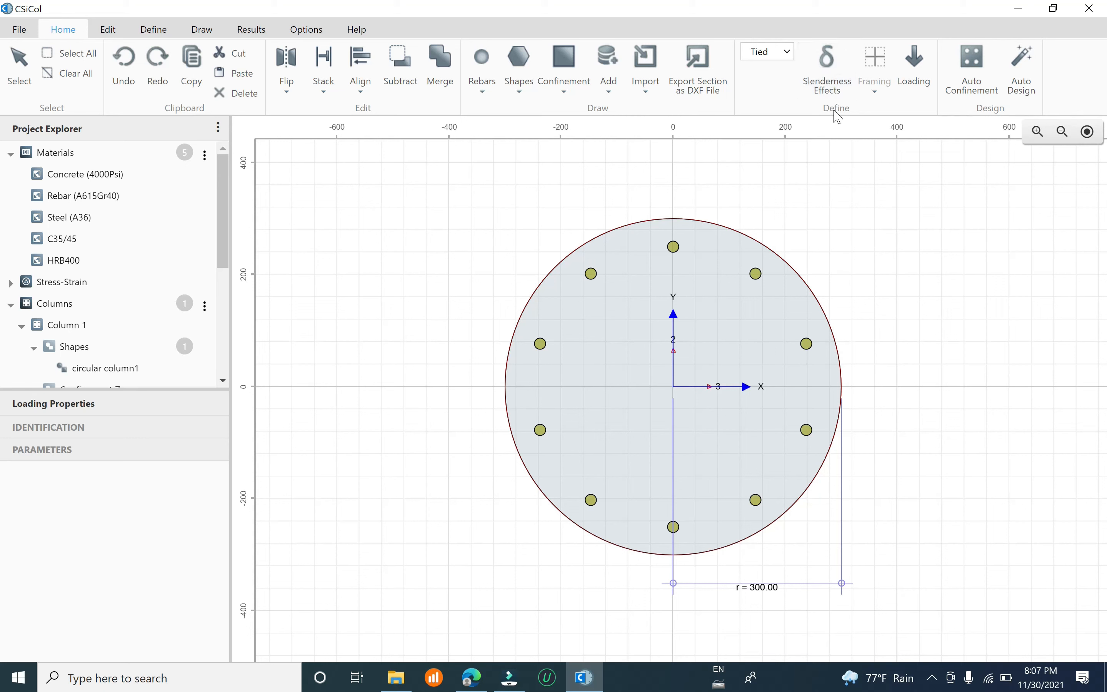
Step: Turn on slenderness effects and set the column's XZ-plane framing condition to Fix-Fix
left_click(834, 85)
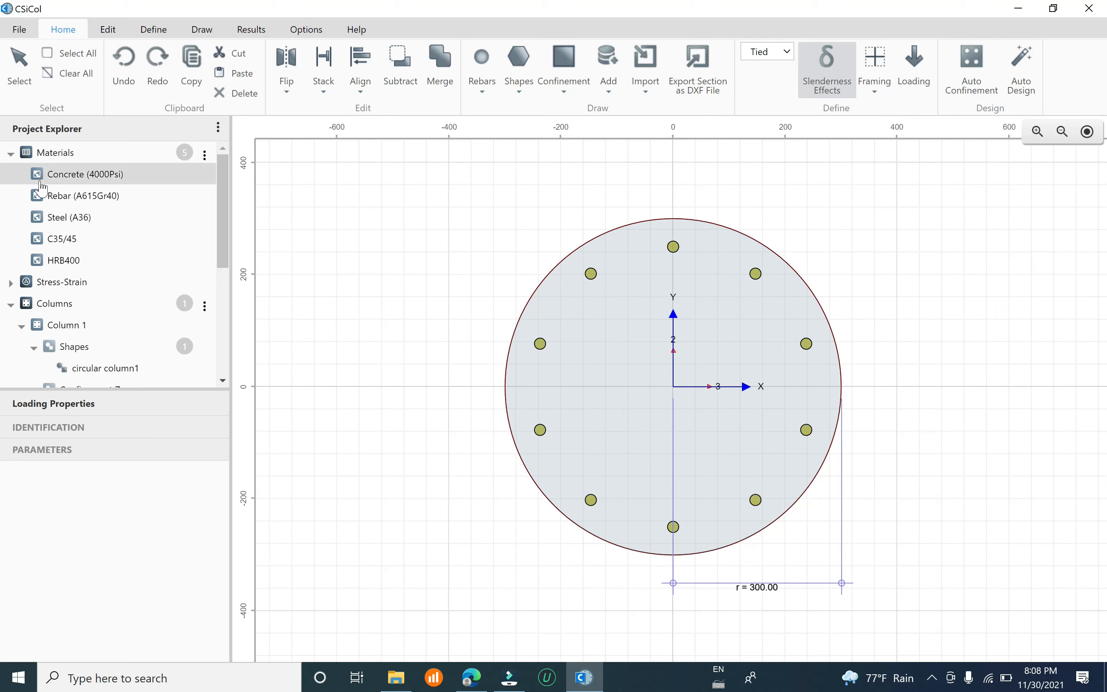
left_click_drag(223, 218, 225, 315)
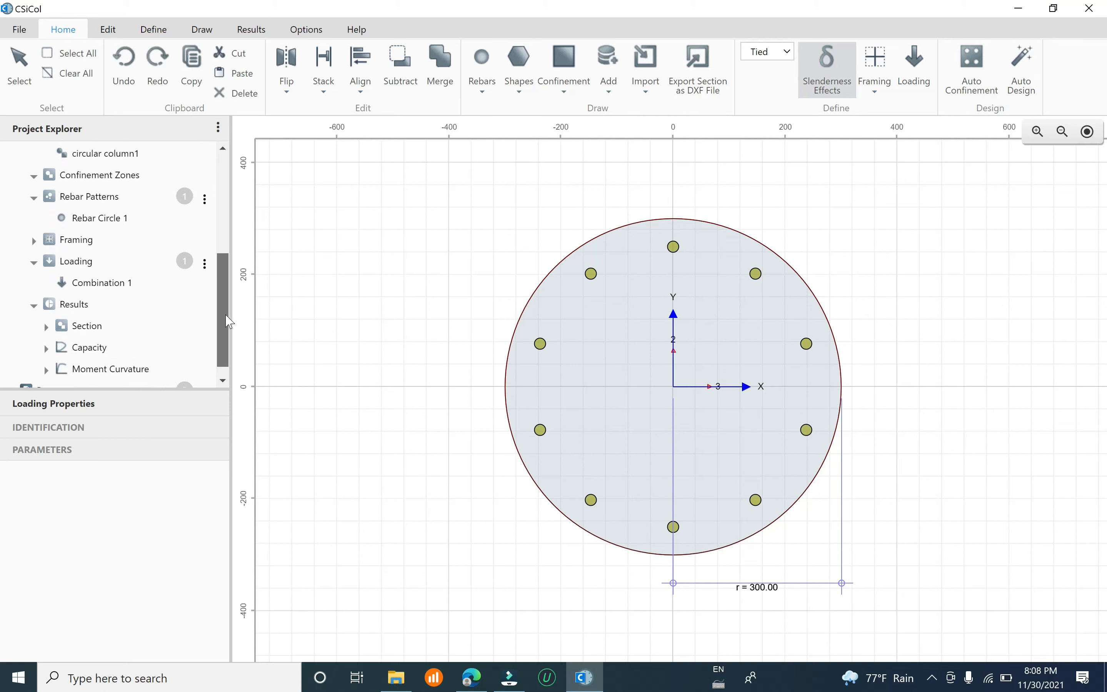
left_click(32, 240)
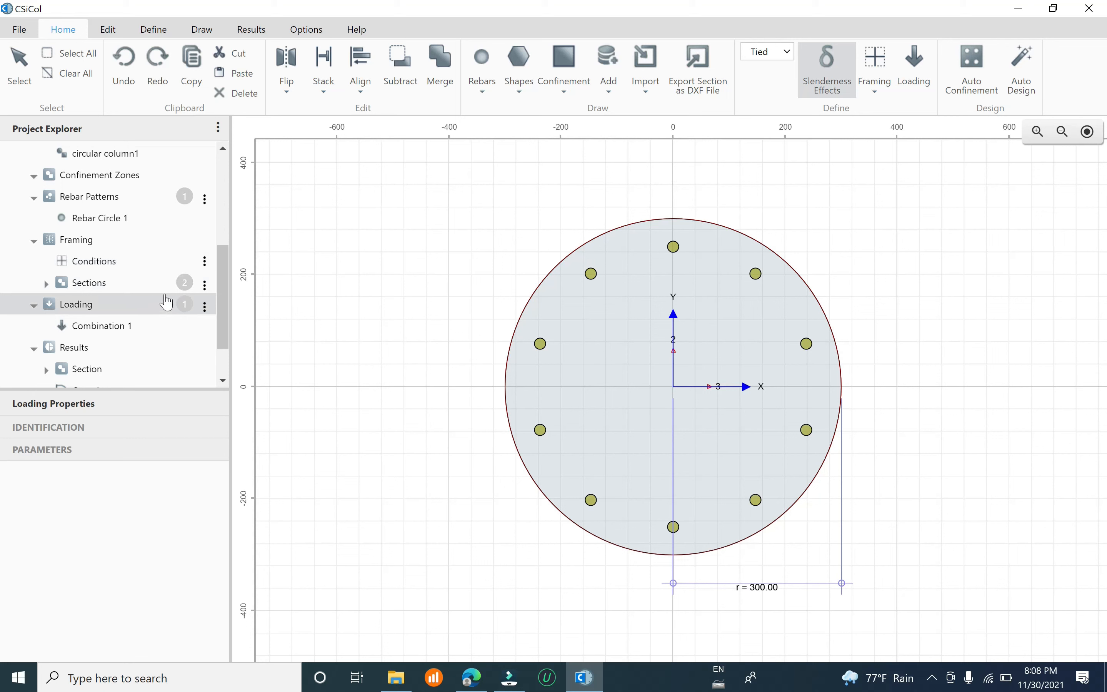
left_click(142, 265)
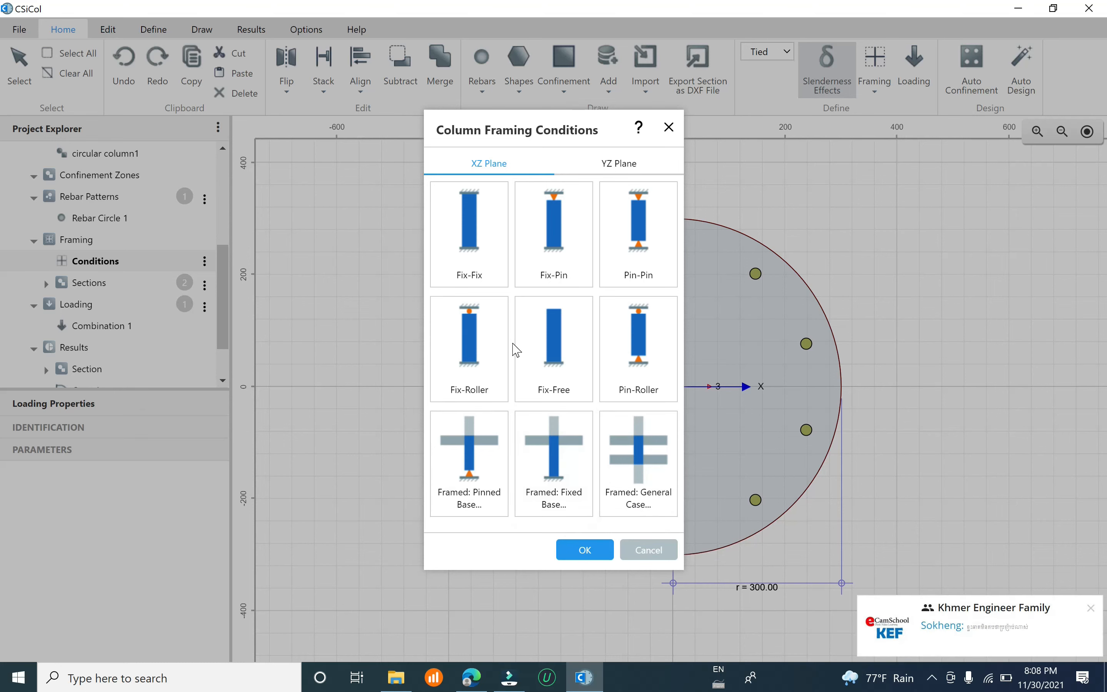
left_click(474, 249)
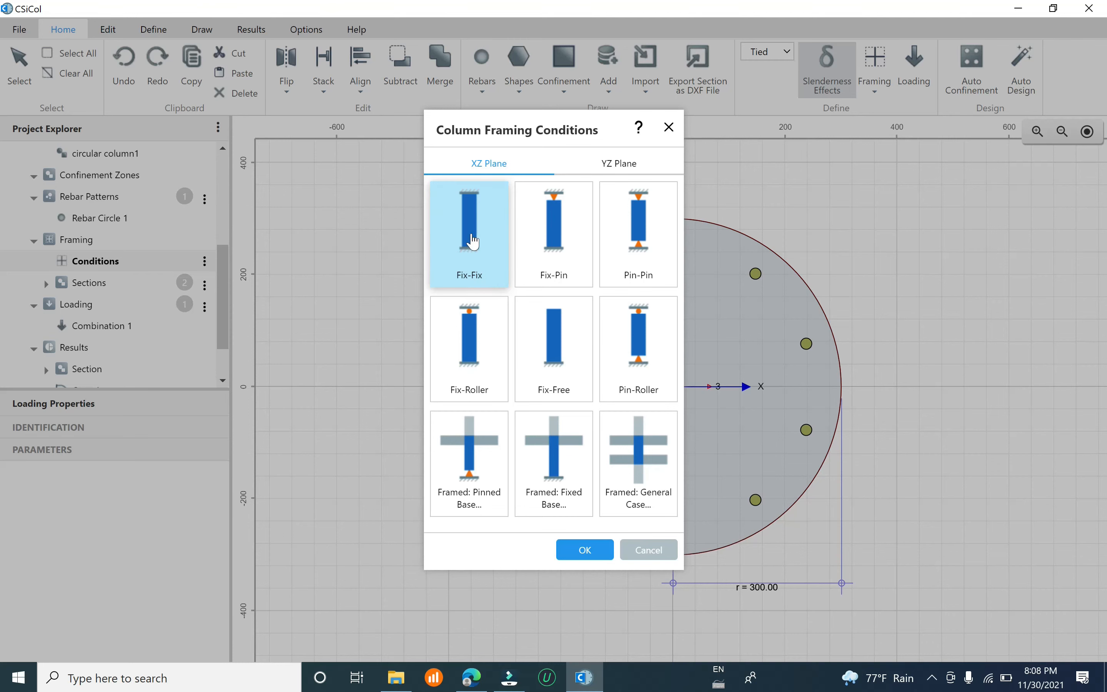
left_click(583, 551)
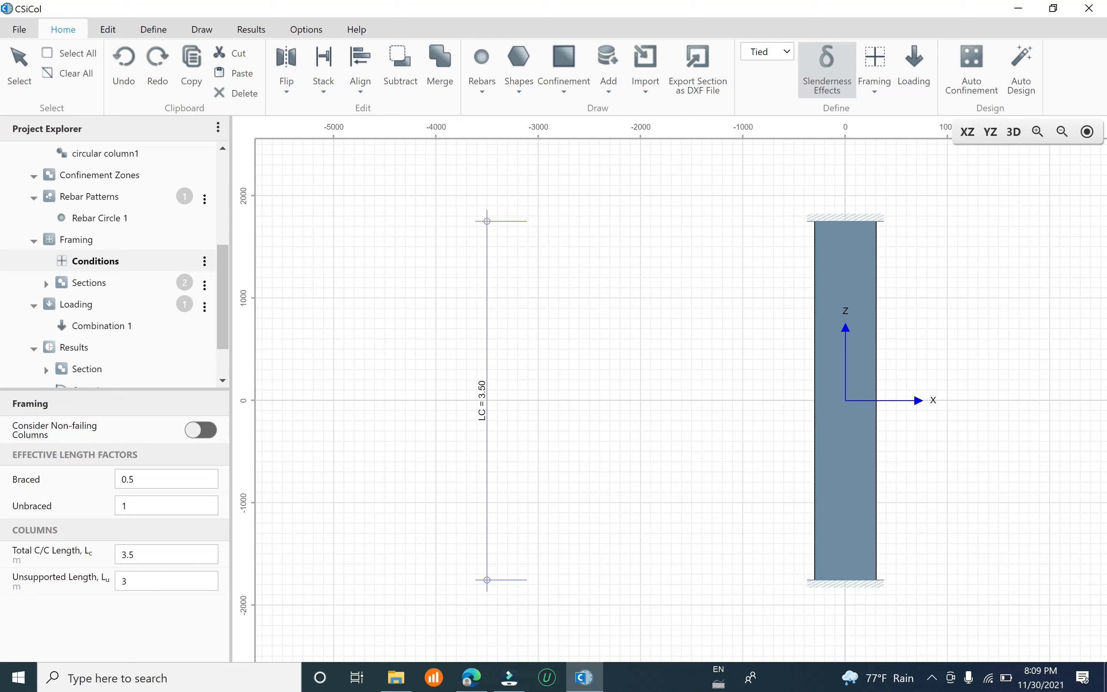
Step: Set the column's total C/C length to 5 m and its unsupported length to 4.4 m
left_click_drag(135, 554, 73, 551)
type("5")
key("Return")
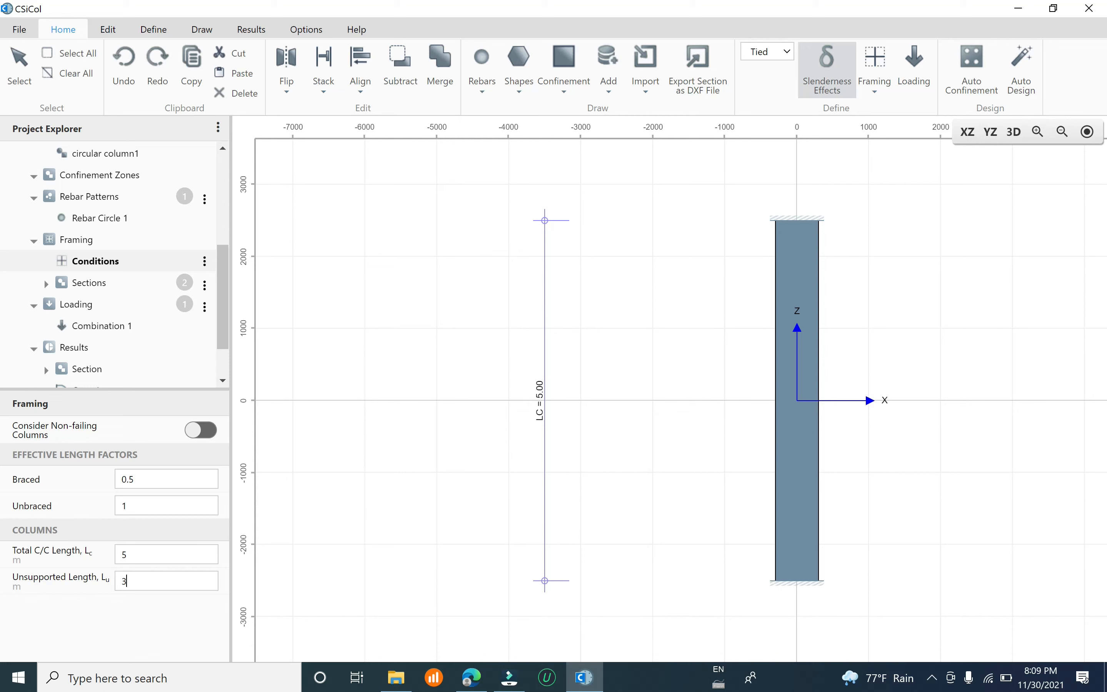
left_click_drag(126, 581, 77, 581)
left_click(146, 554)
scroll(878, 400, "down", 3)
scroll(879, 397, "up", 3)
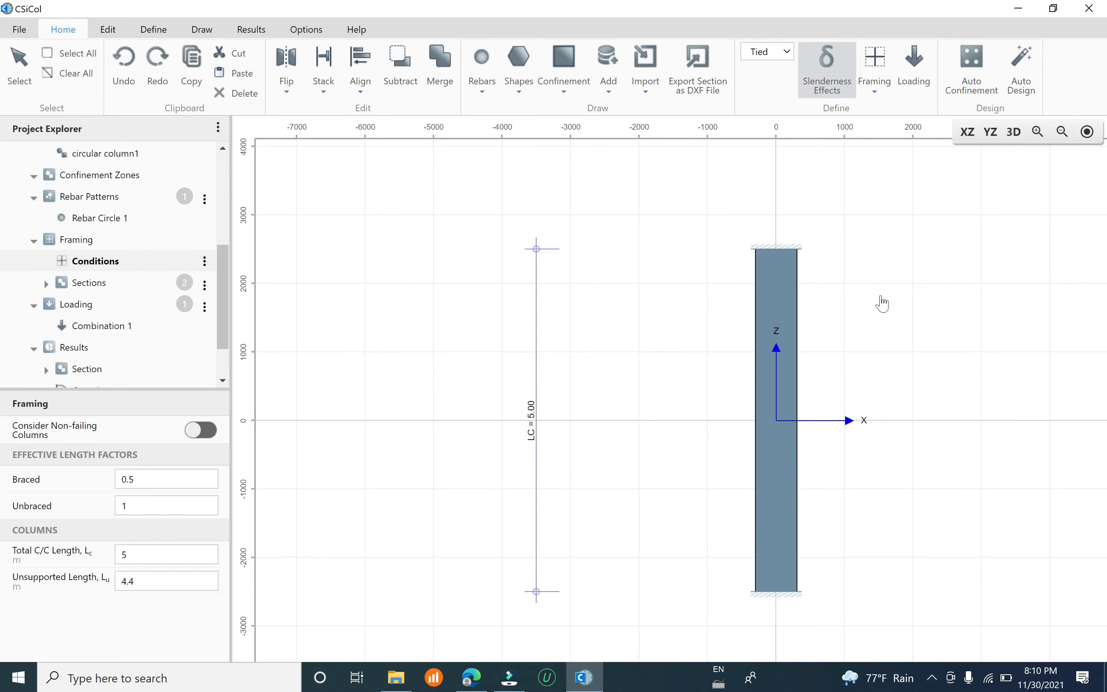
Step: Examine the column in the 3D and plane views, and check the framing parameters for the YZ plane
left_click(1014, 132)
scroll(682, 276, "up", 4)
scroll(704, 341, "down", 8)
scroll(693, 501, "up", 3)
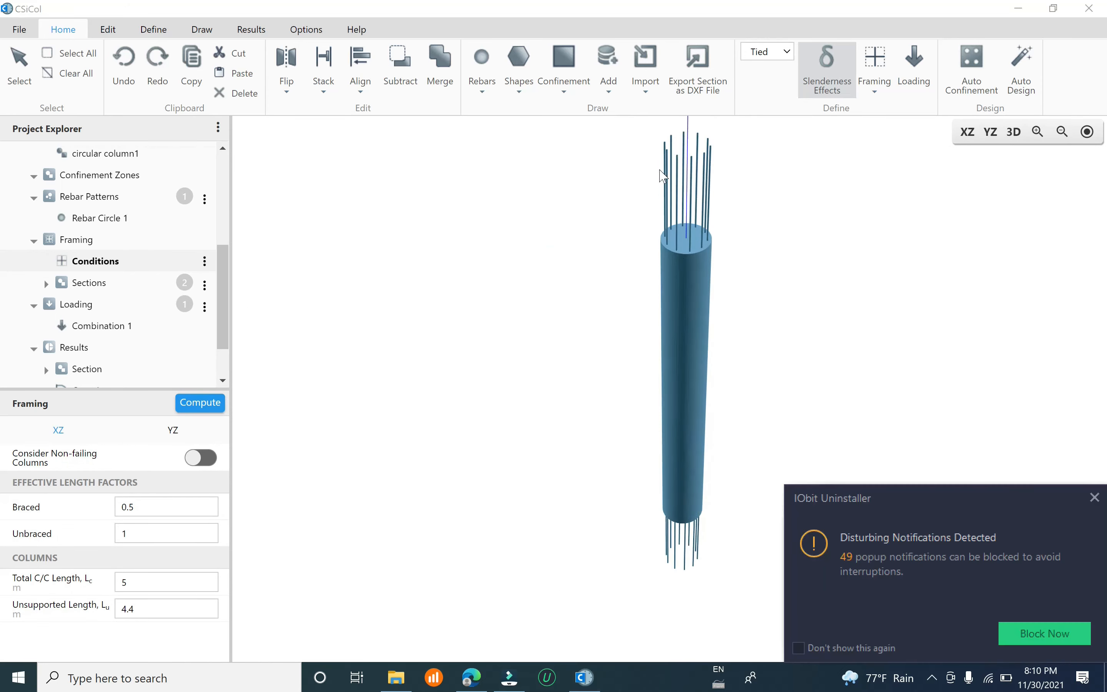
scroll(705, 239, "up", 1)
left_click(1095, 497)
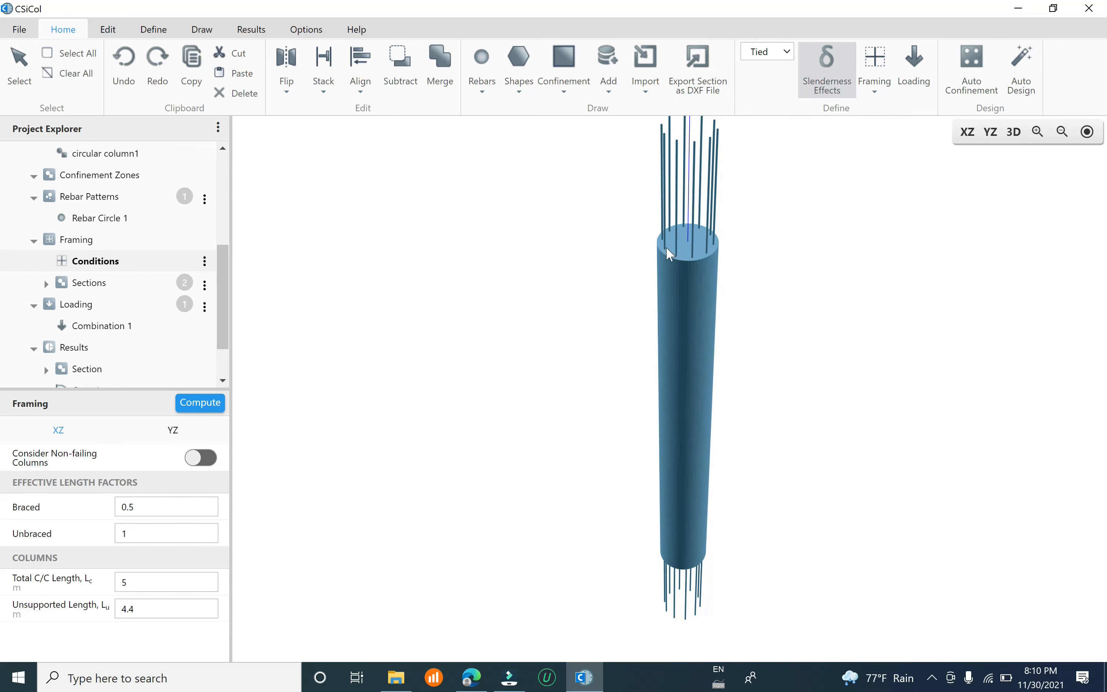
scroll(692, 480, "down", 3)
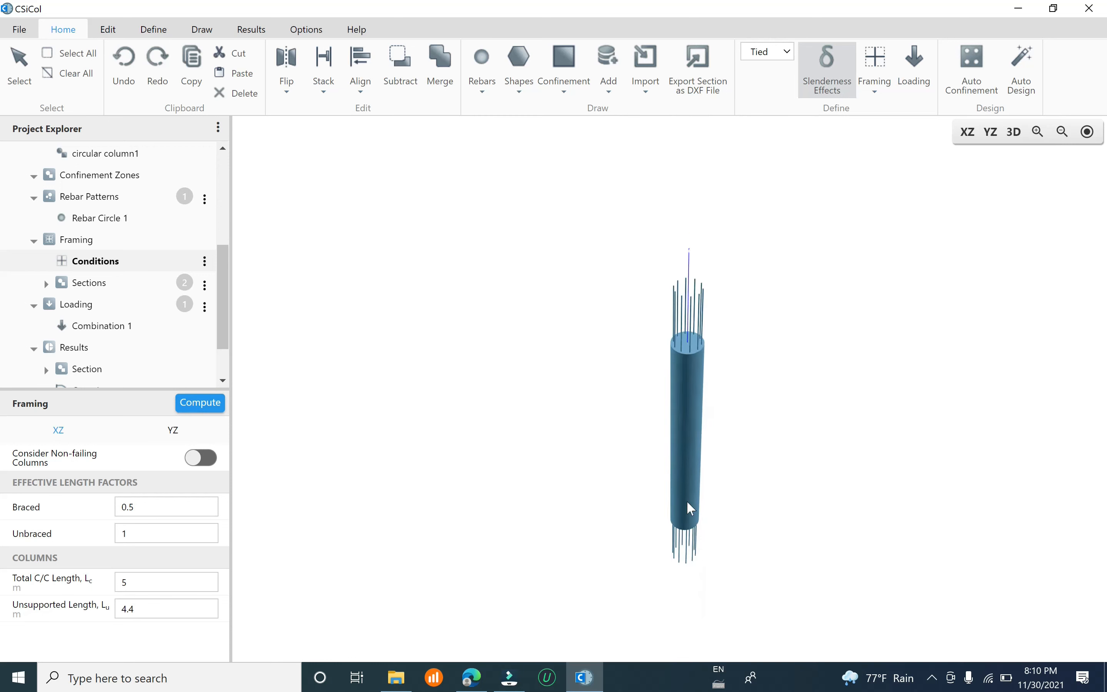
left_click(969, 138)
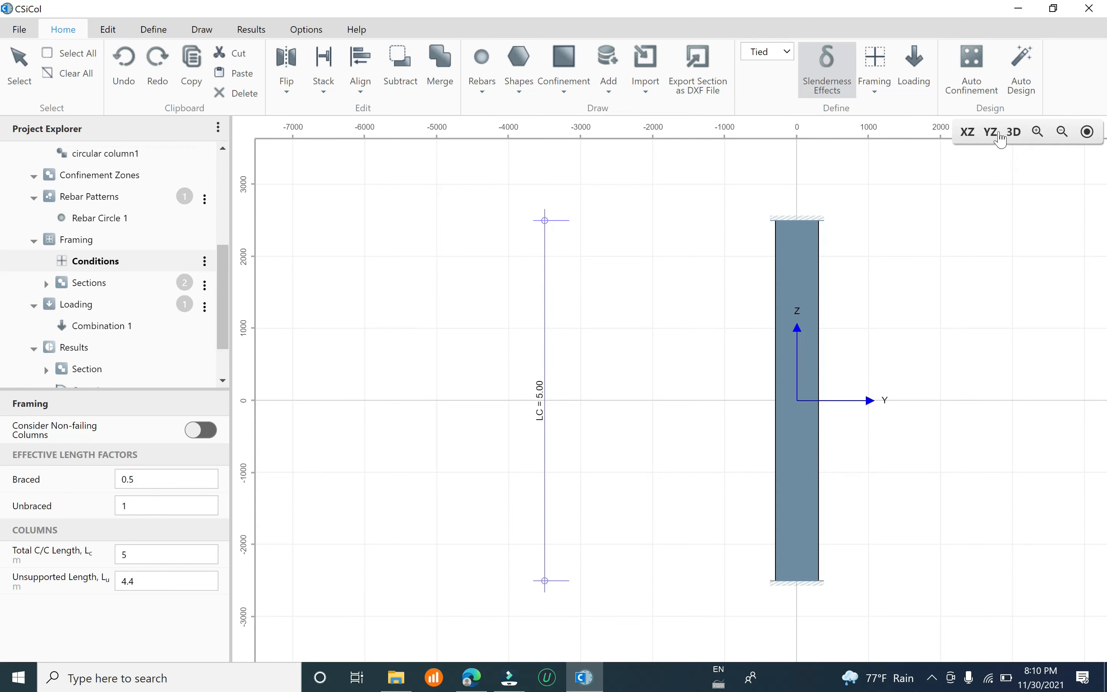
left_click(1015, 133)
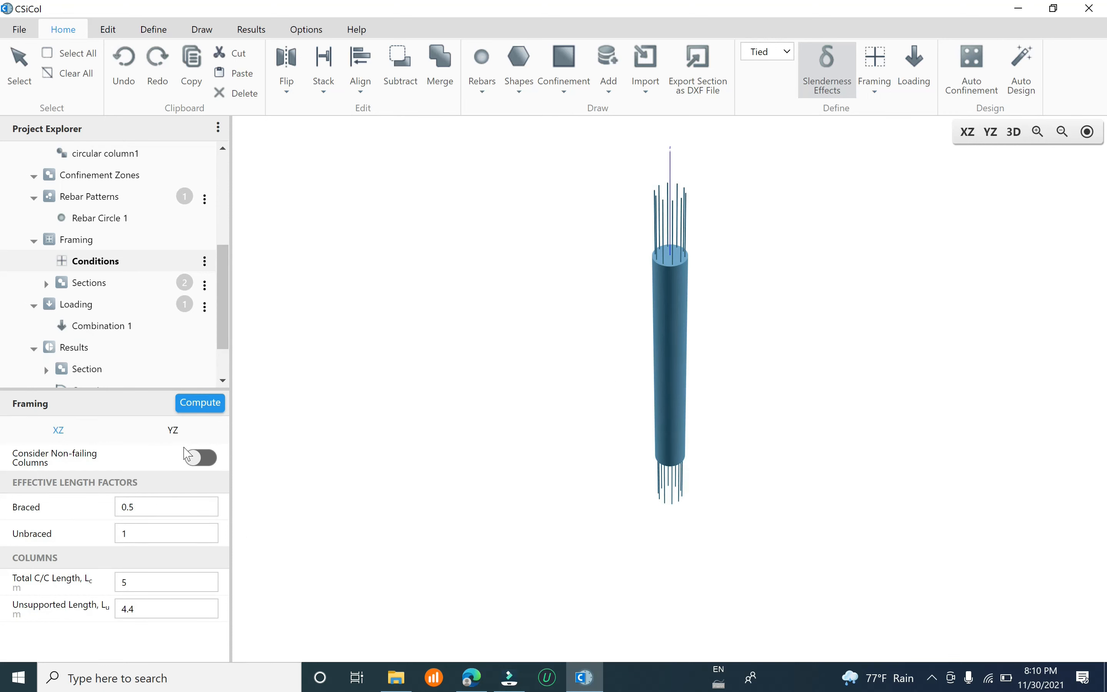
left_click(173, 432)
Step: Review the non-sway loads of Combination 1 along X and examine the column in 3D
left_click_drag(222, 310, 229, 388)
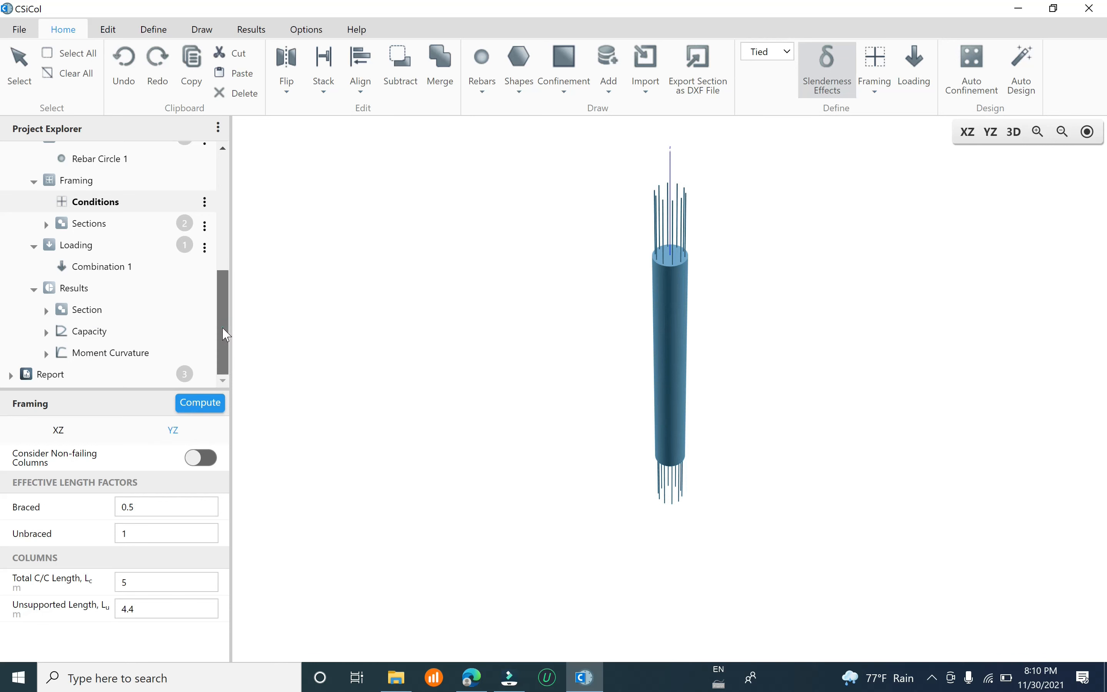
left_click(124, 264)
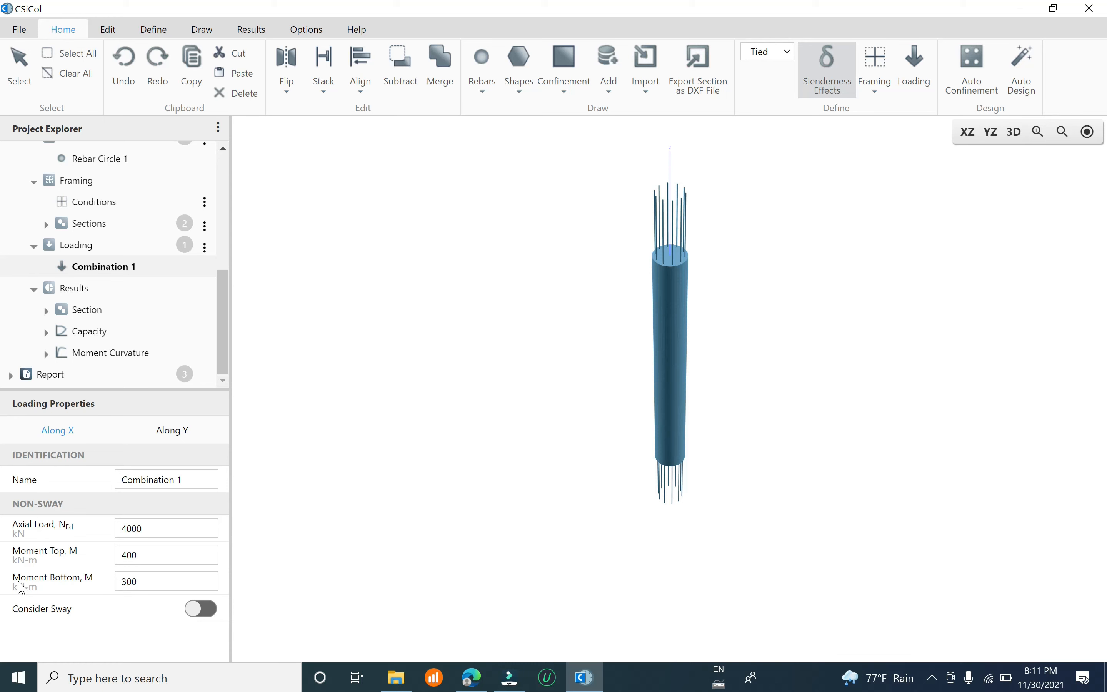
scroll(676, 238, "up", 8)
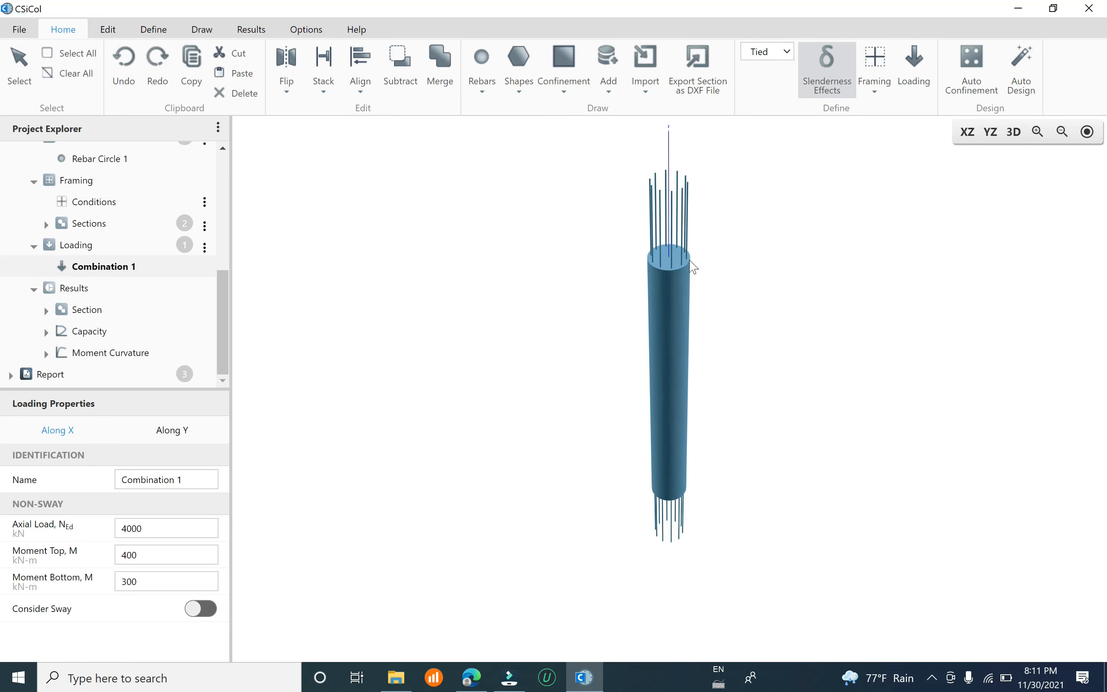
scroll(638, 344, "down", 8)
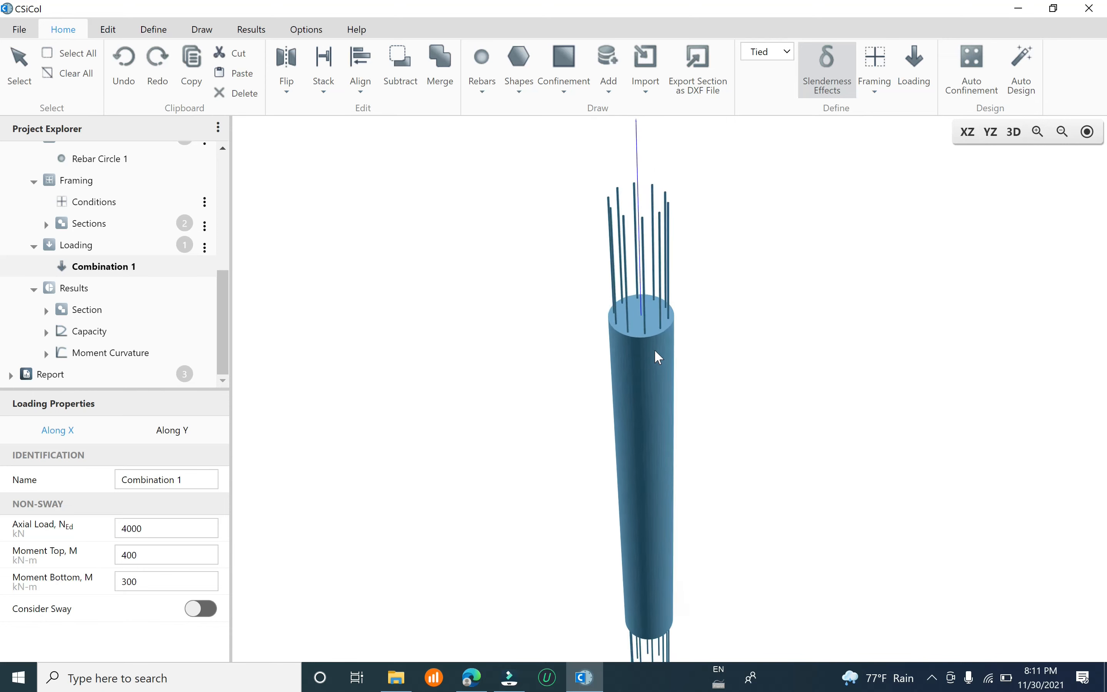
scroll(634, 259, "up", 5)
scroll(709, 373, "down", 7)
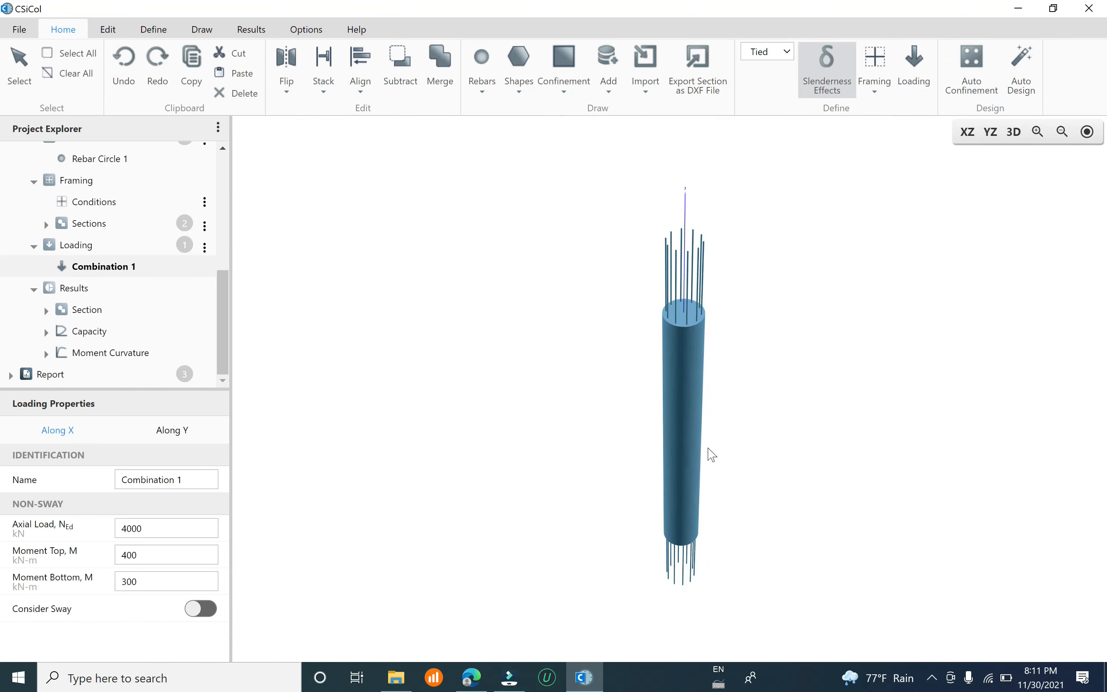
scroll(696, 426, "up", 3)
scroll(689, 402, "down", 3)
scroll(709, 344, "up", 4)
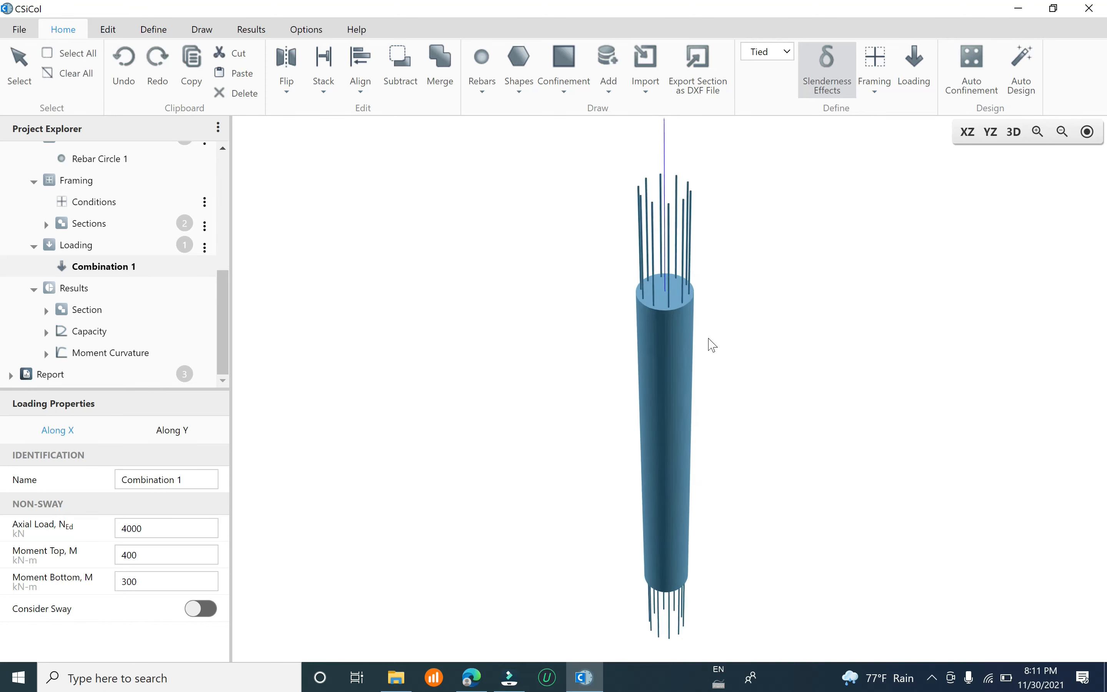
scroll(702, 348, "down", 3)
scroll(703, 472, "down", 2)
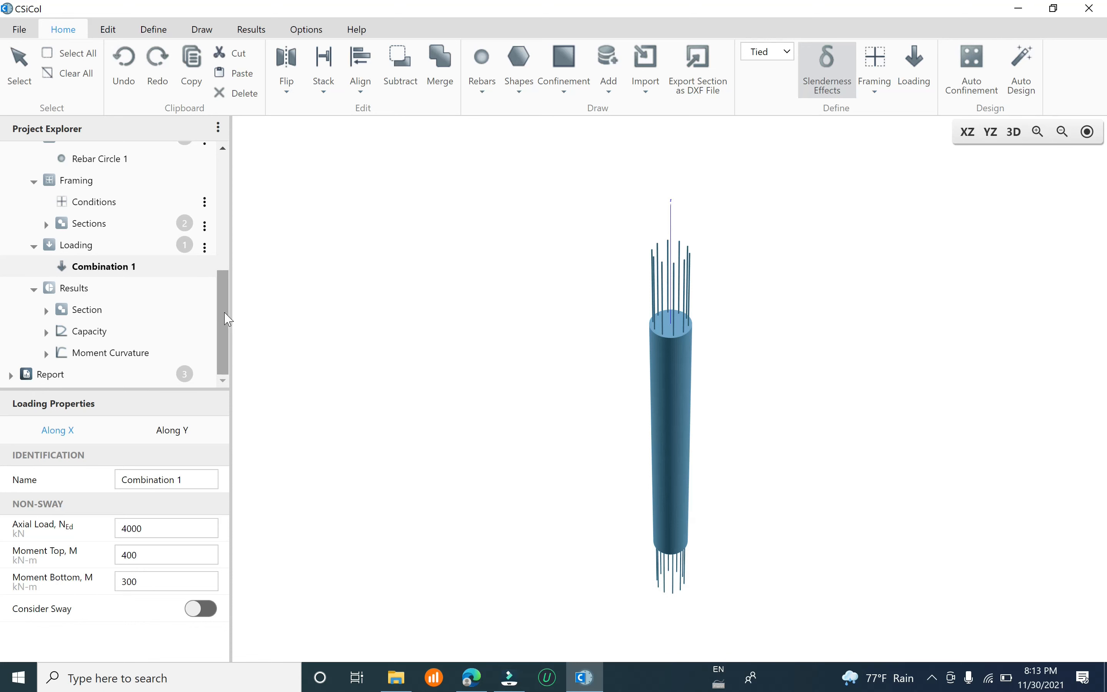
Step: Display the section properties of the circular column and read through to the rebar area and ratio
left_click(247, 30)
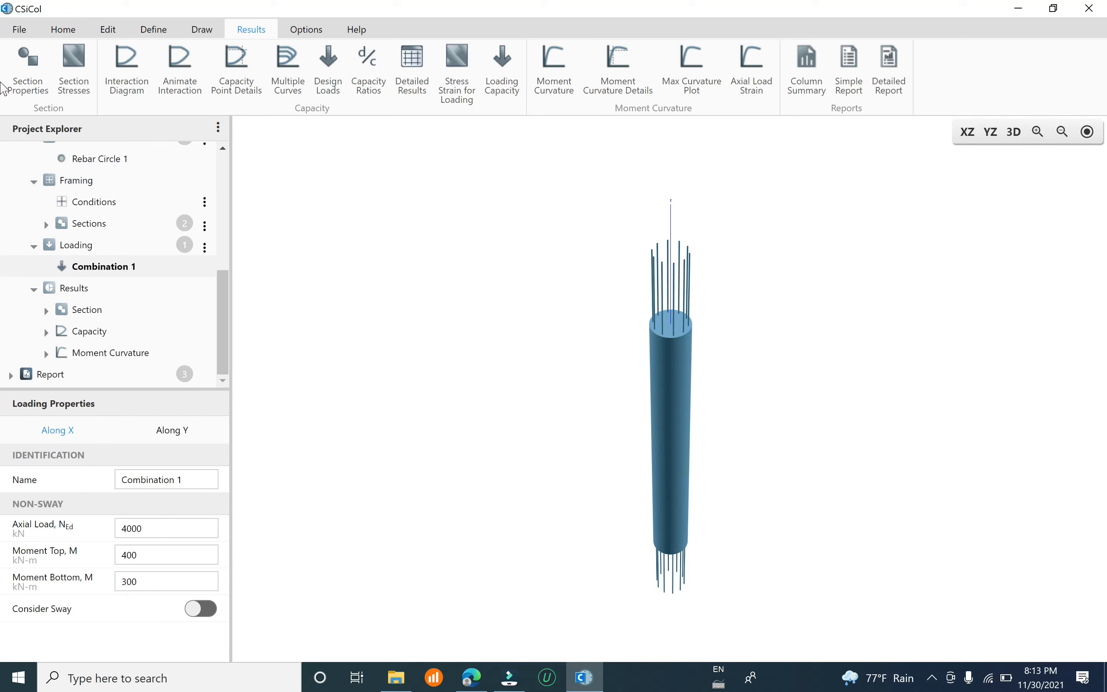
left_click(26, 73)
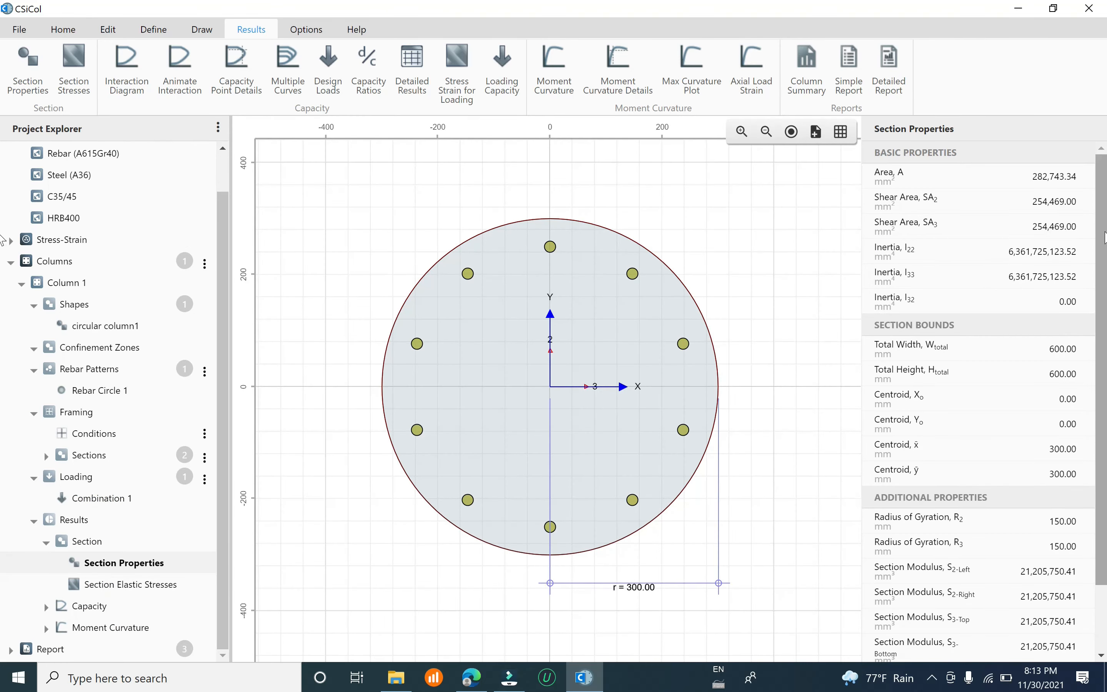
scroll(1103, 237, "down", 2)
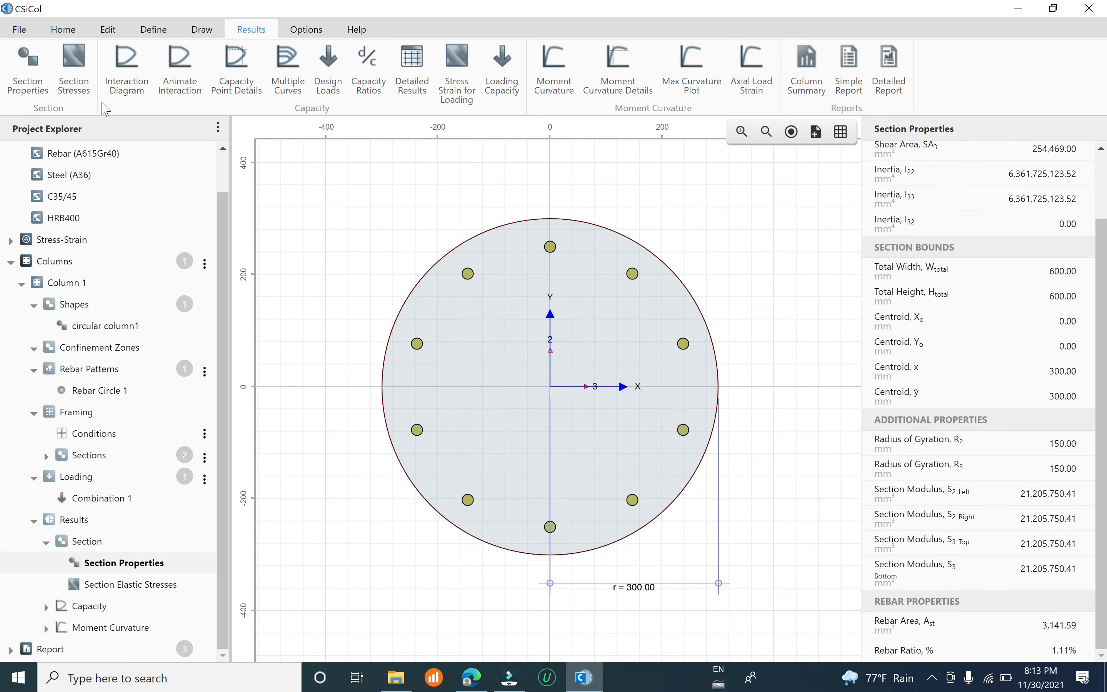
Step: Display the column's interaction diagram and plot the capacity curve for Combination 1 - Top
left_click(142, 70)
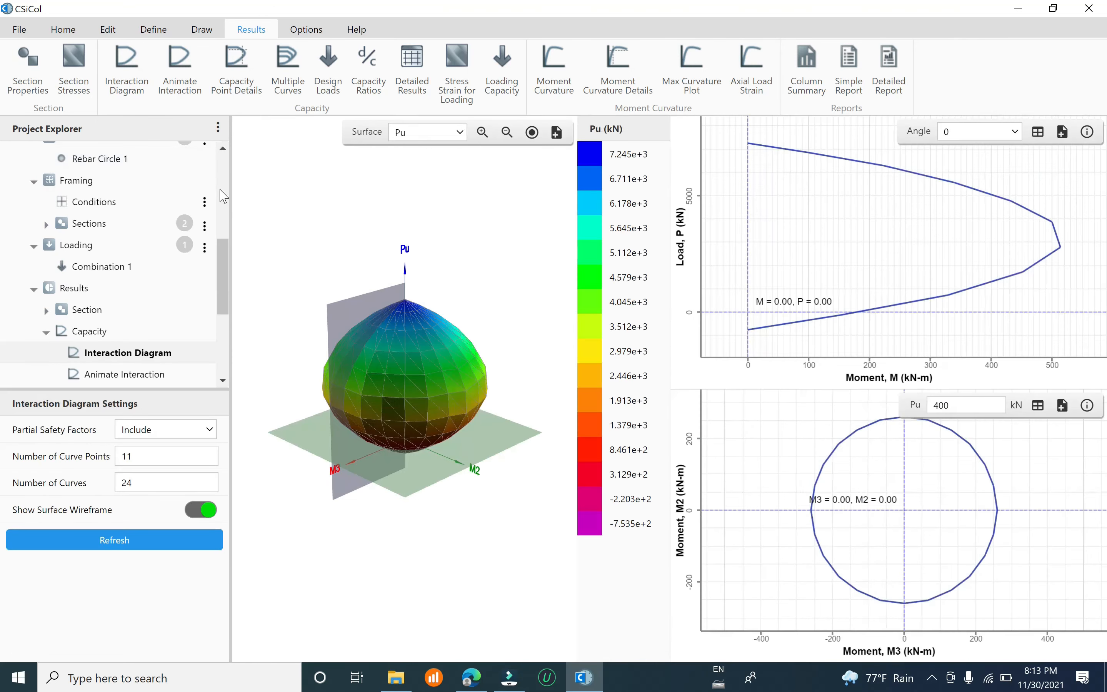
left_click(977, 133)
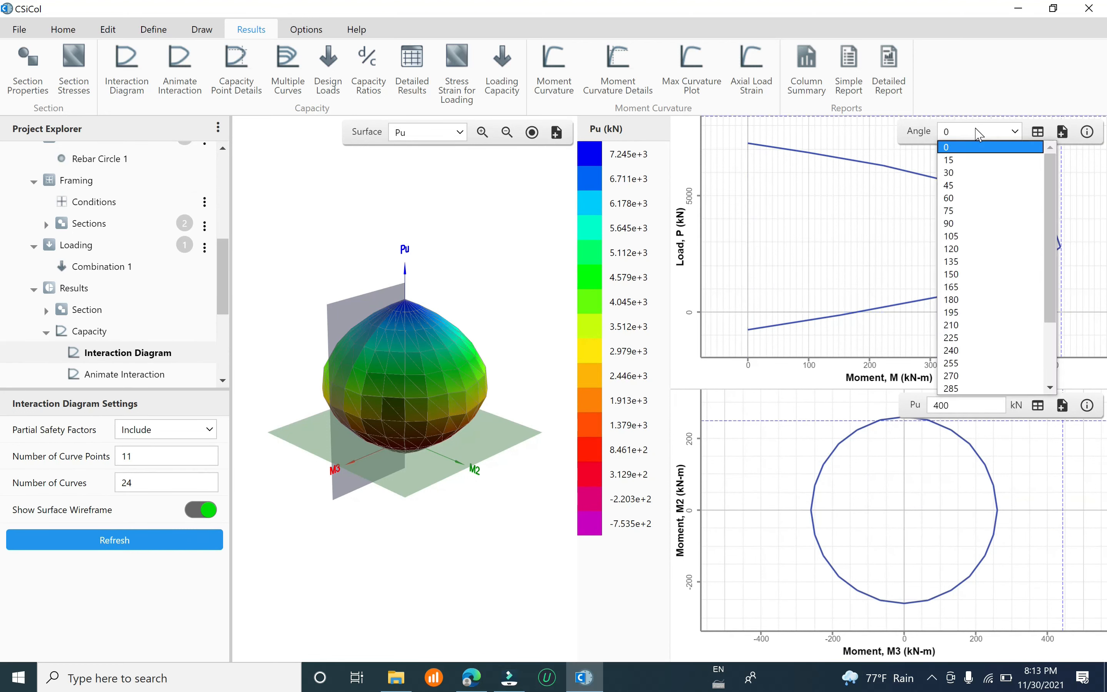
scroll(955, 190, "down", 3)
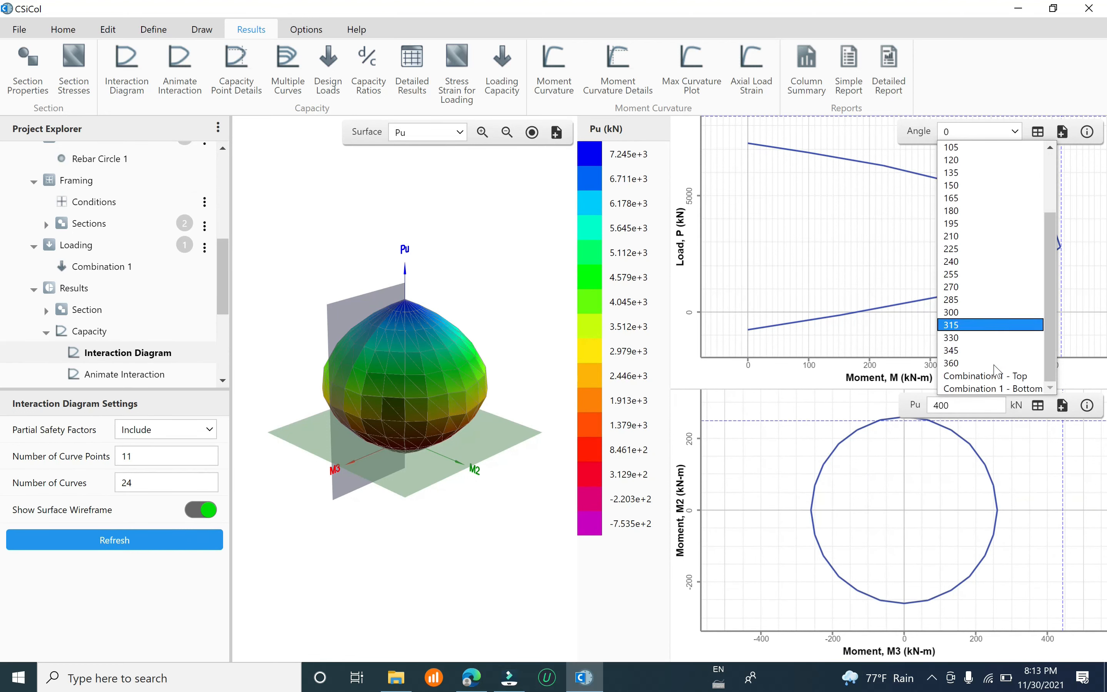
scroll(997, 383, "up", 3)
scroll(991, 321, "down", 3)
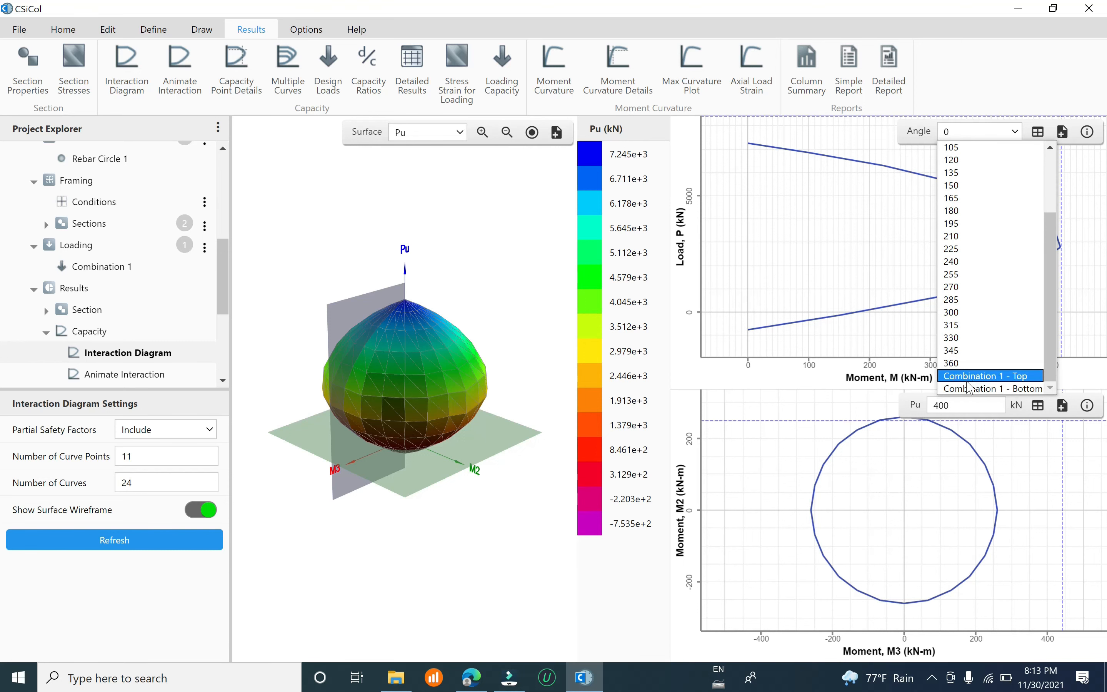
left_click(985, 380)
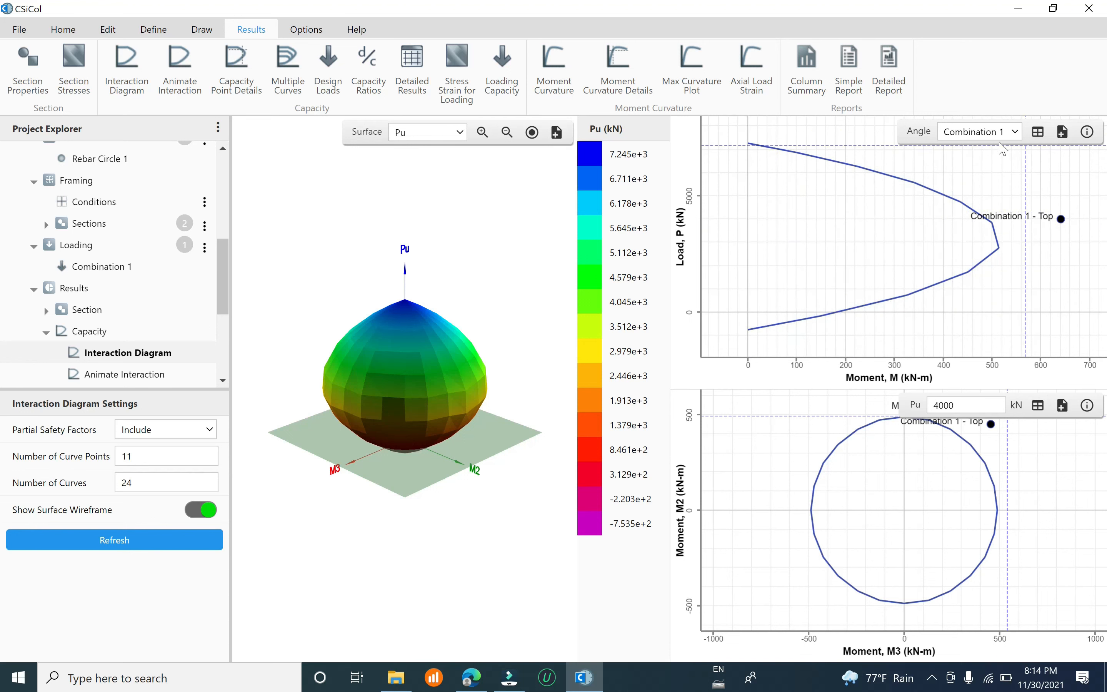
Step: Compare the capacity curve for Combination 1 - Bottom with the one for Combination 1 - Top
left_click(1009, 133)
scroll(989, 394, "down", 1)
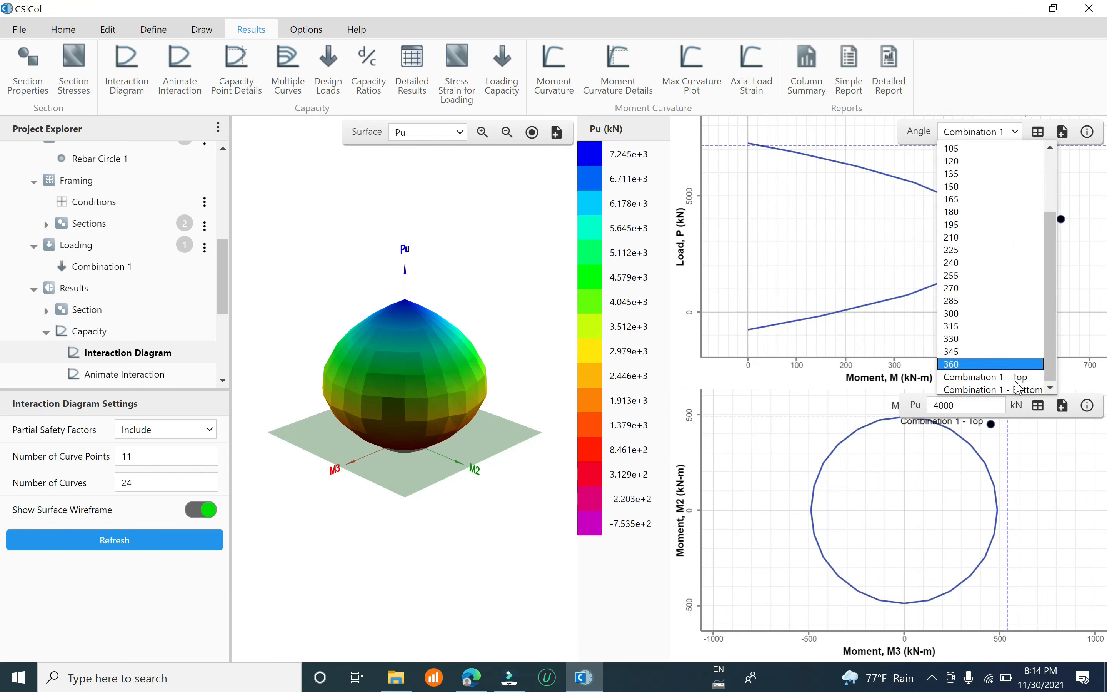
left_click(988, 390)
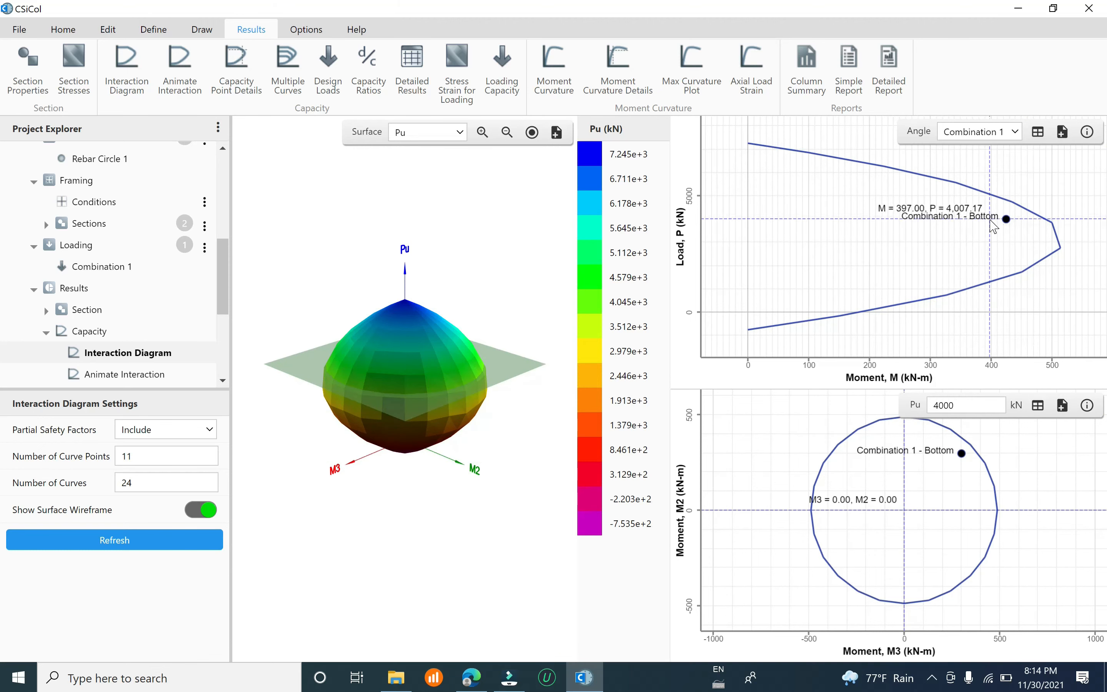
left_click(1001, 129)
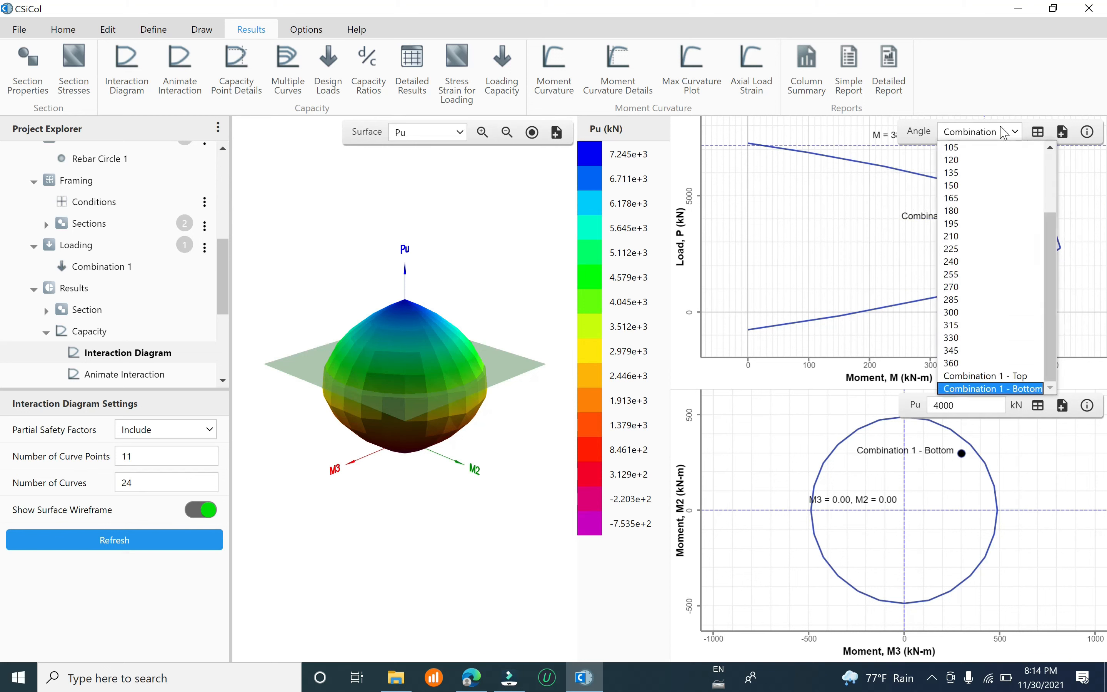
left_click(1025, 375)
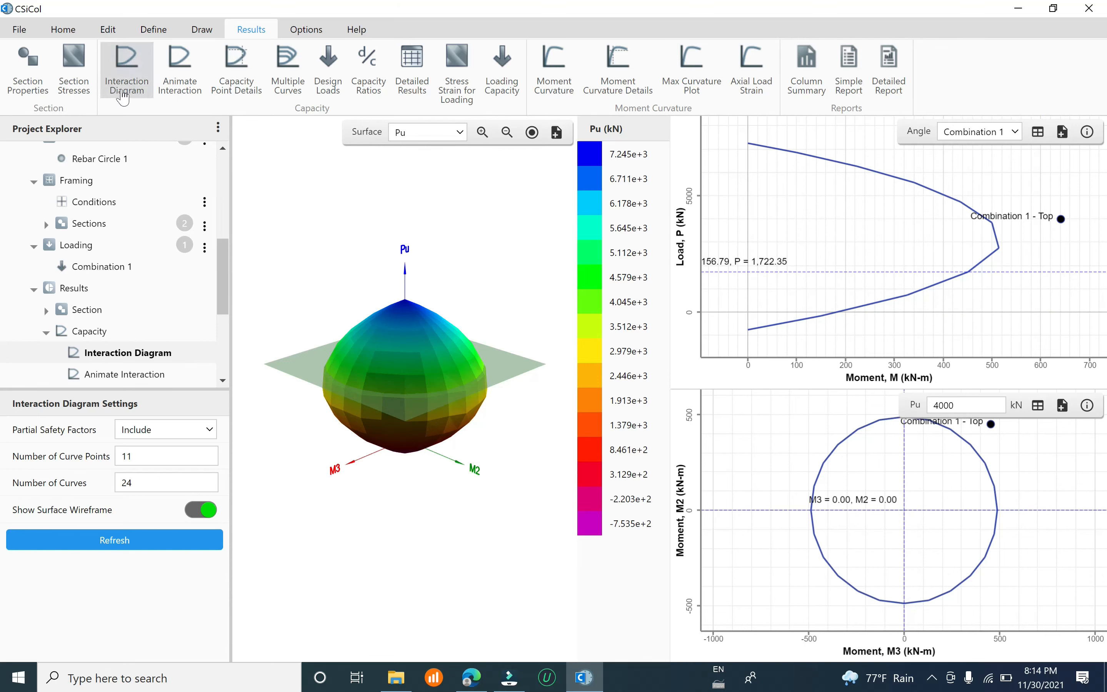
Step: View the capacity point details and check the column summary for the governing load and D/C ratio
left_click(238, 87)
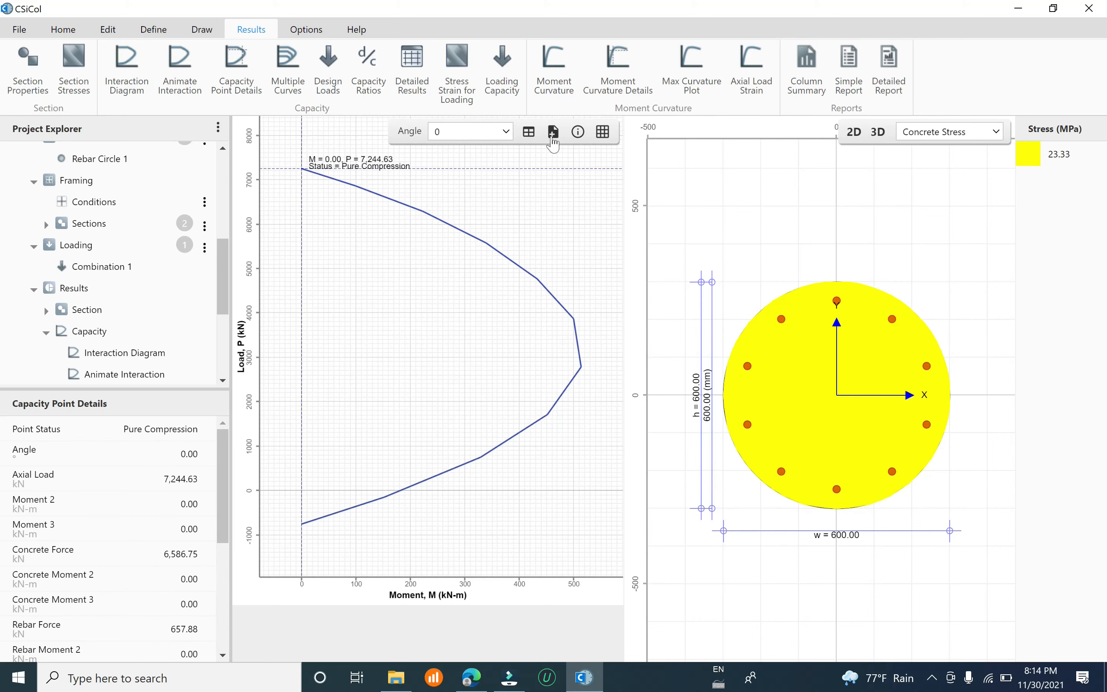
left_click(807, 69)
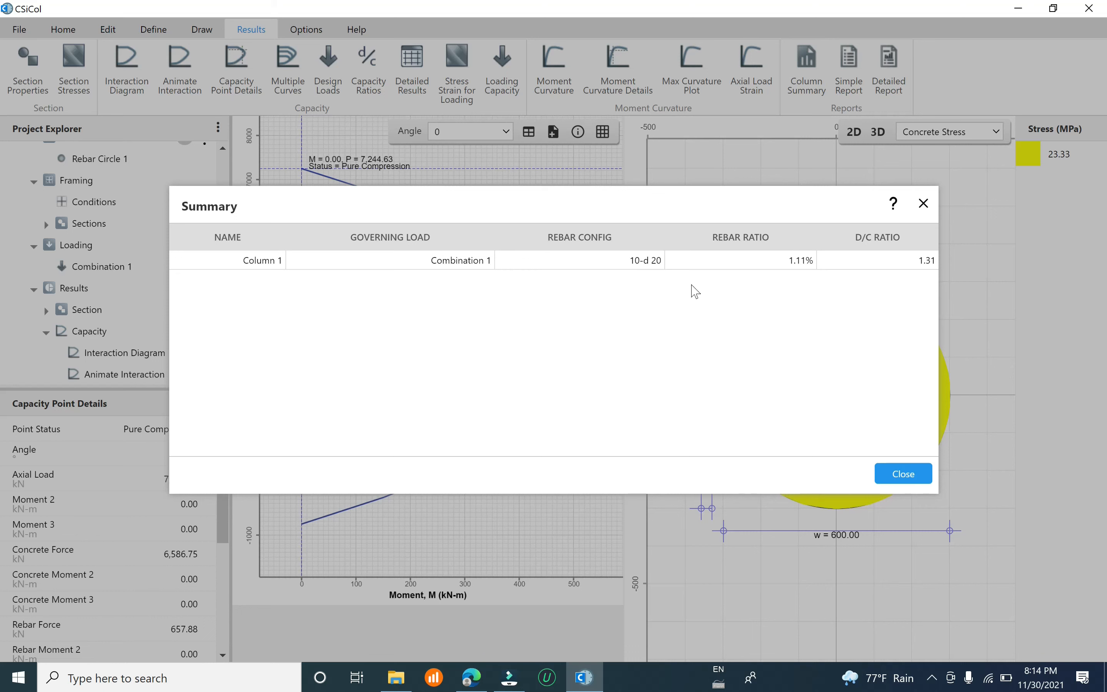
left_click(924, 204)
Step: Review the properties of the 4000Psi concrete and the material and dimensions of the circular column1 shape
left_click_drag(225, 297, 229, 162)
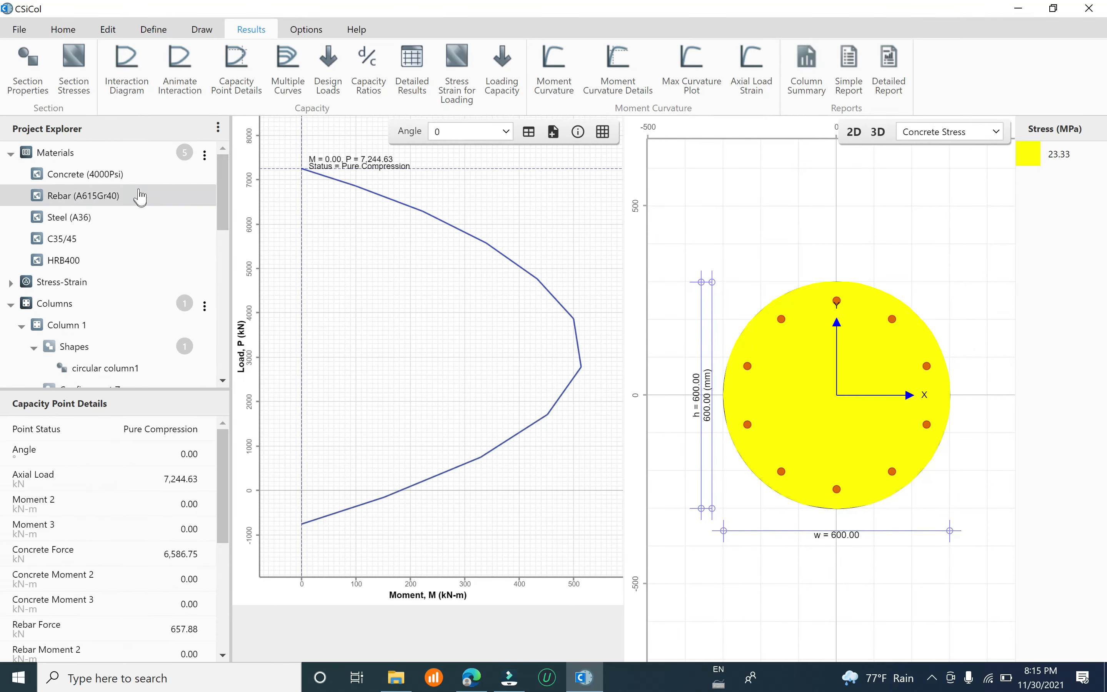
left_click(147, 181)
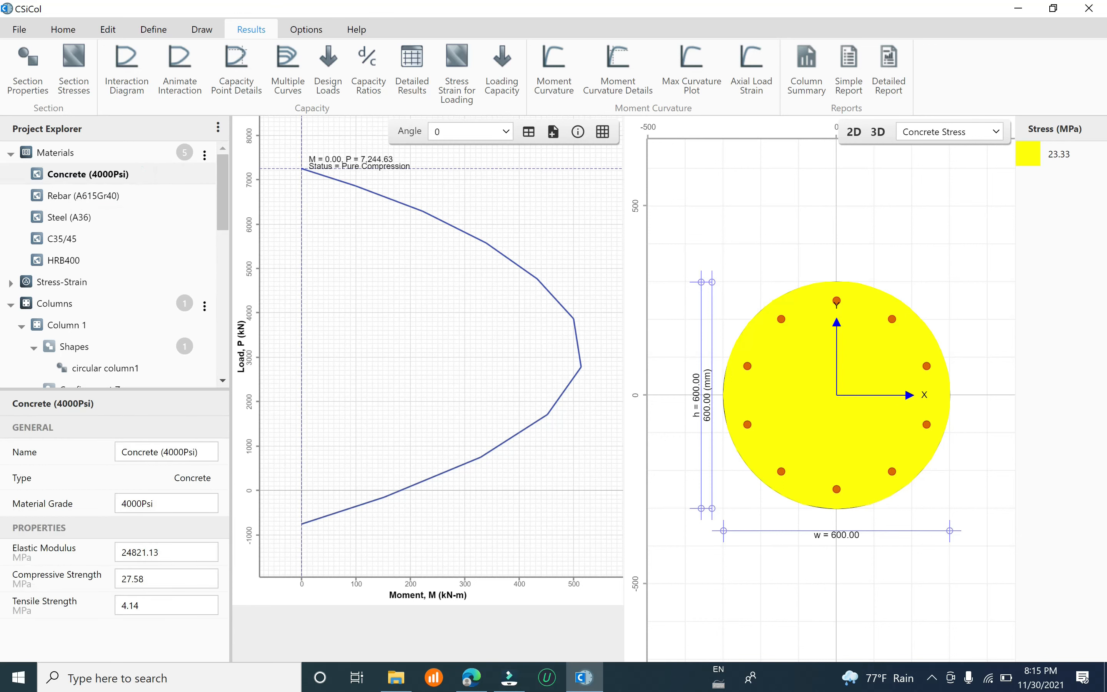
mouse_move(227, 210)
left_mouse_down()
mouse_move(225, 242)
mouse_move(224, 233)
left_mouse_up()
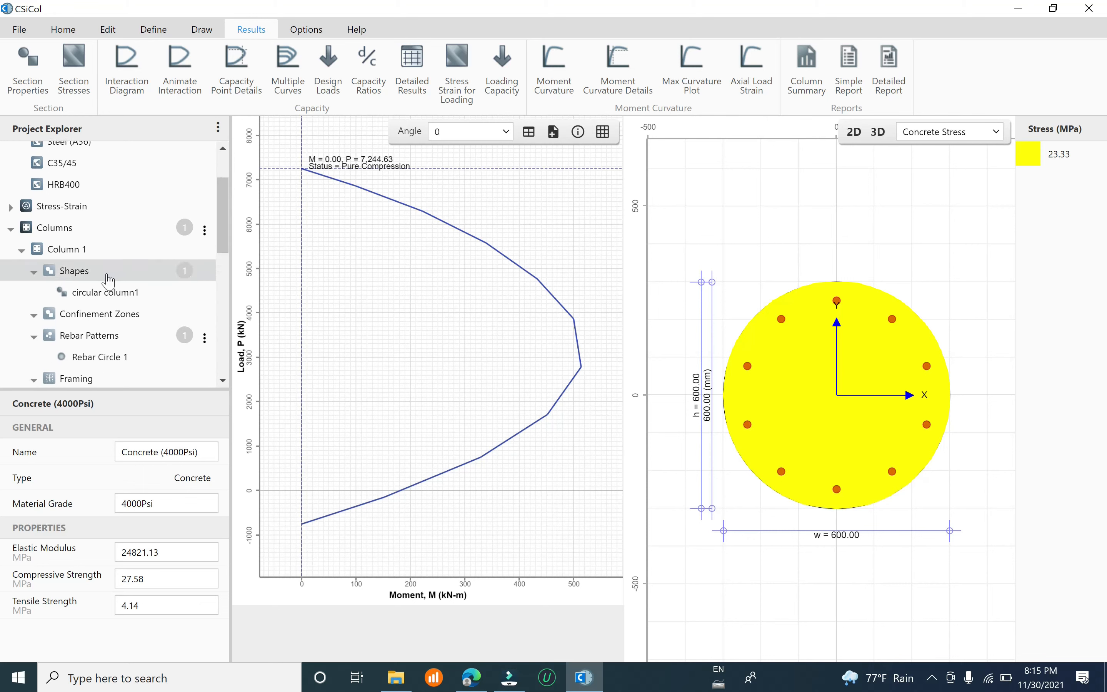
left_click(133, 293)
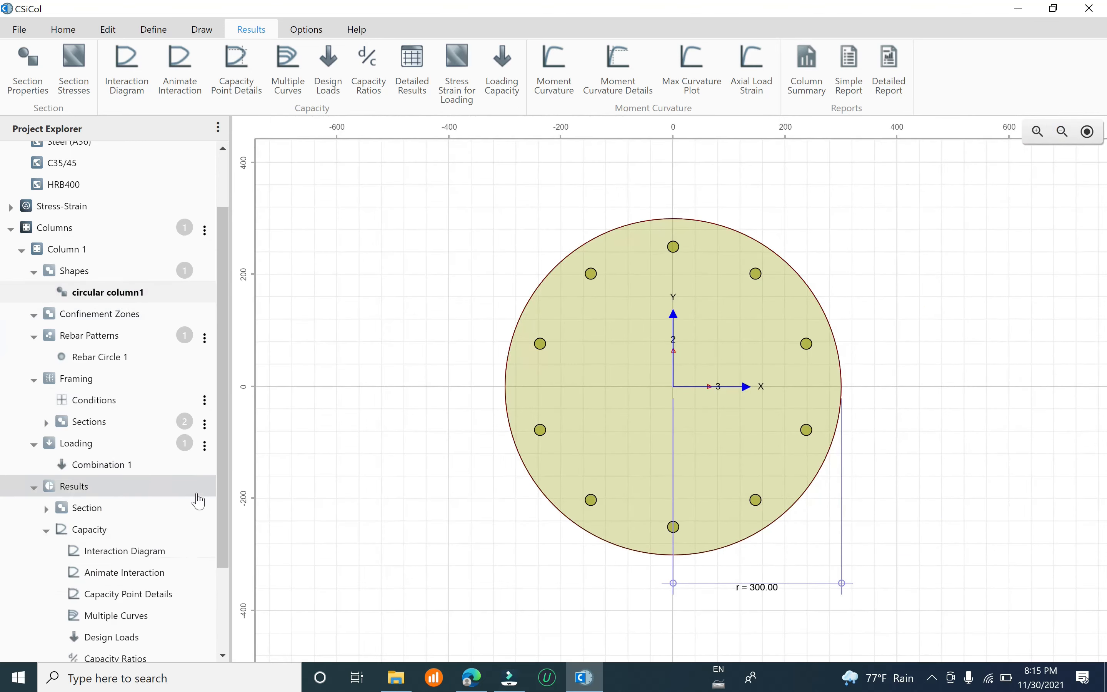
left_click_drag(224, 517, 234, 599)
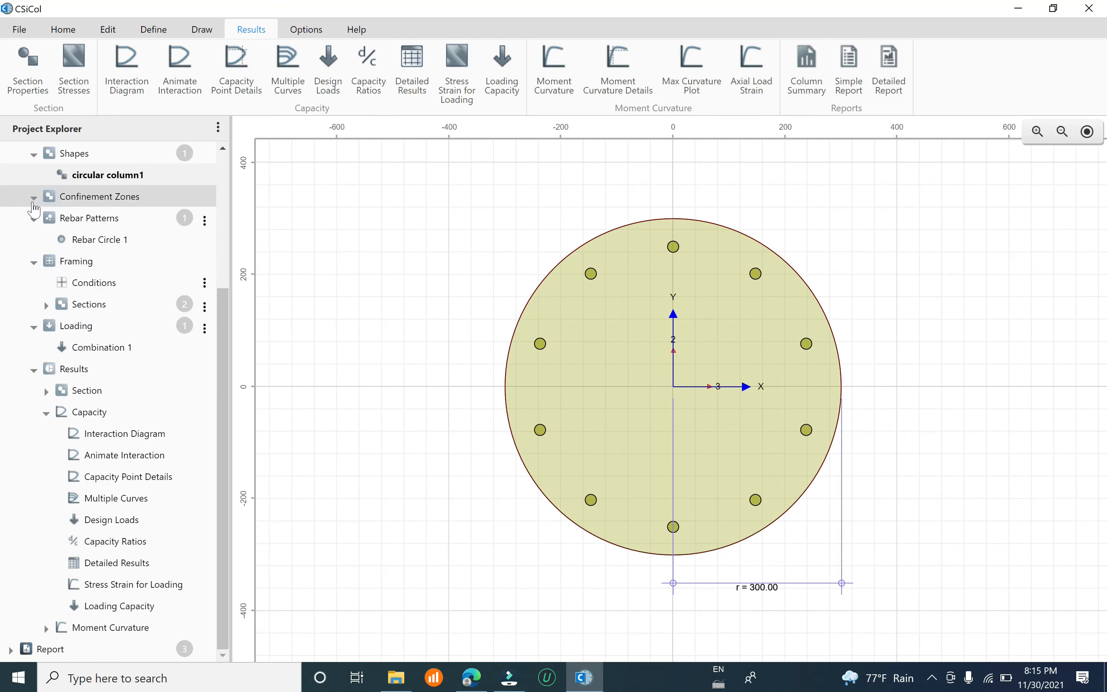
left_click(103, 170)
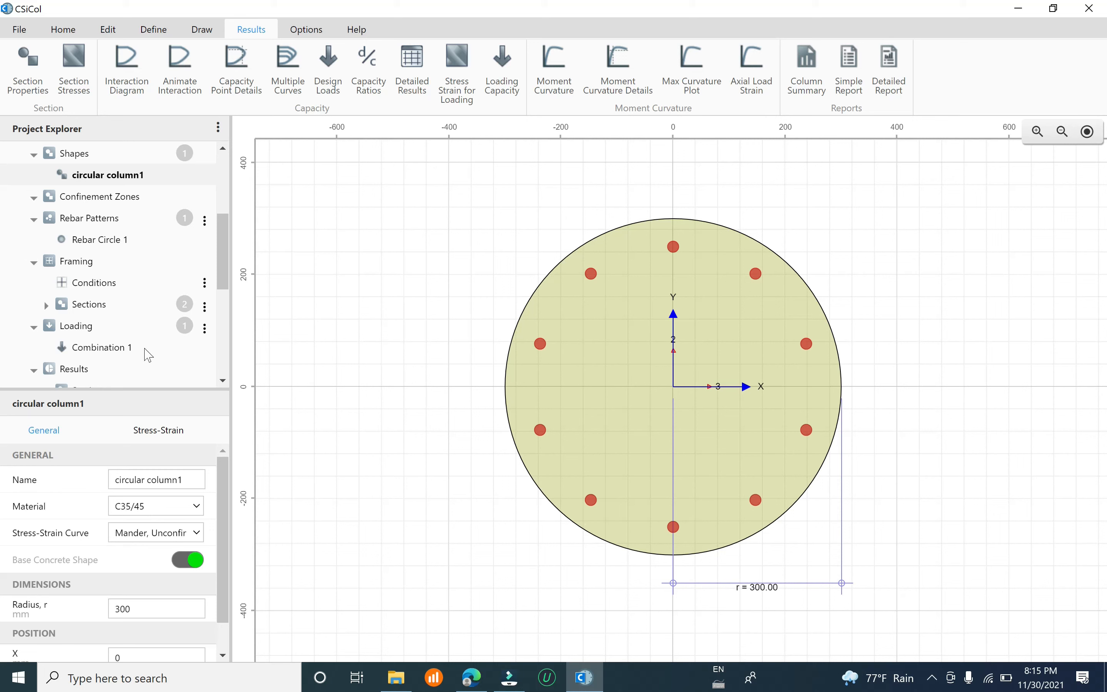
left_click_drag(224, 274, 222, 270)
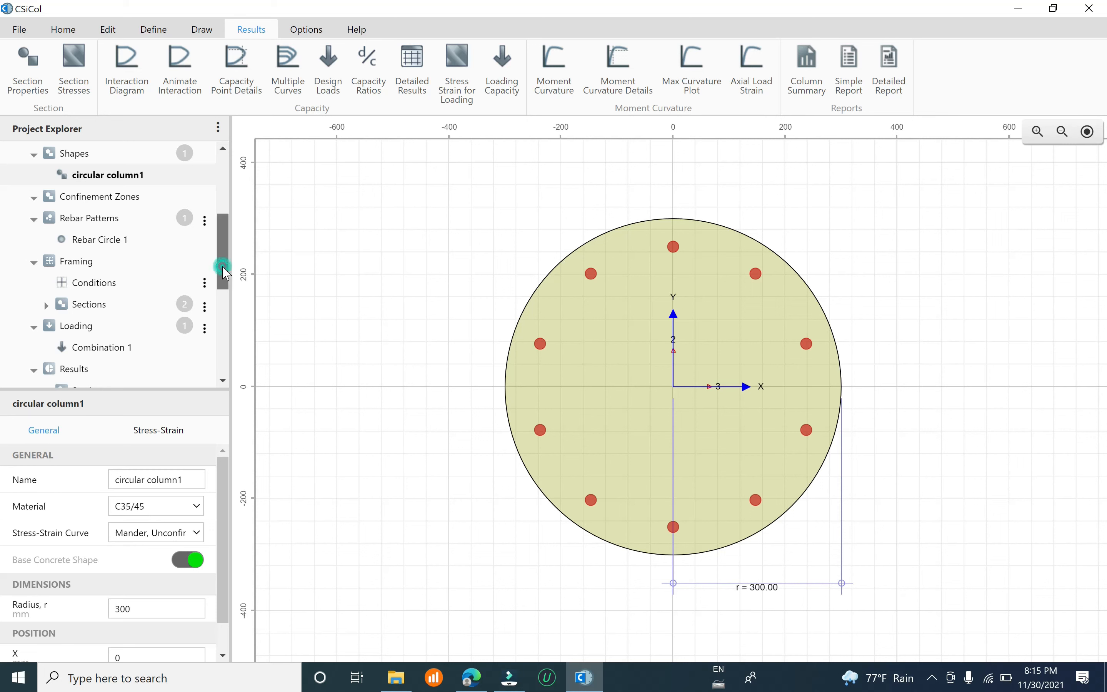
left_click(63, 29)
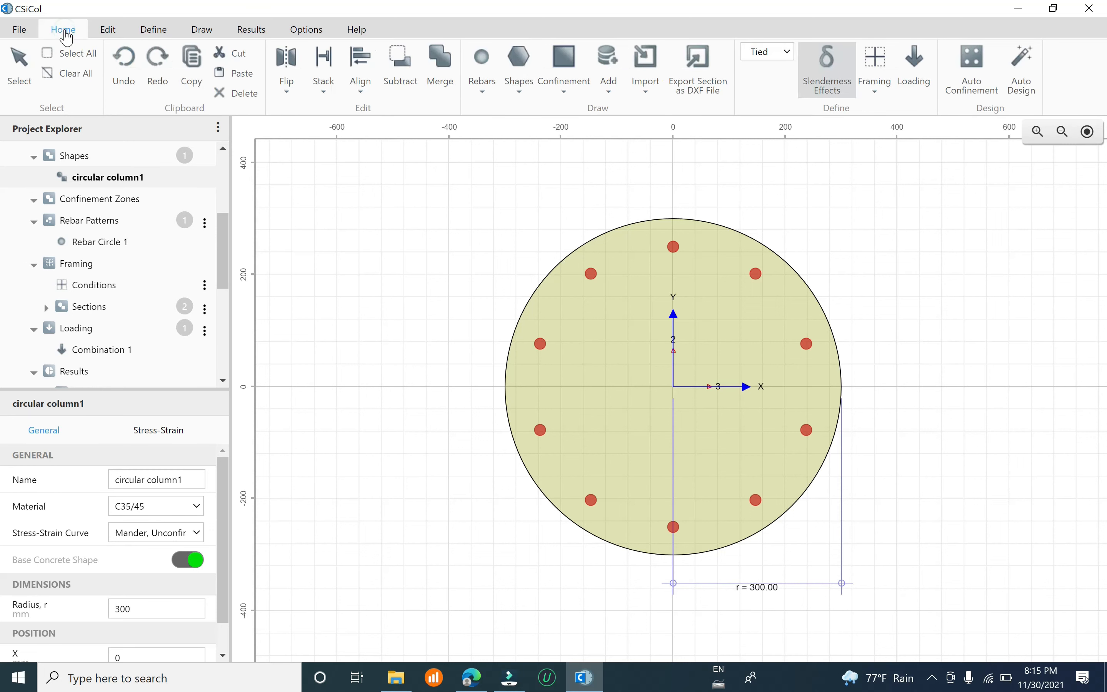
left_click(110, 31)
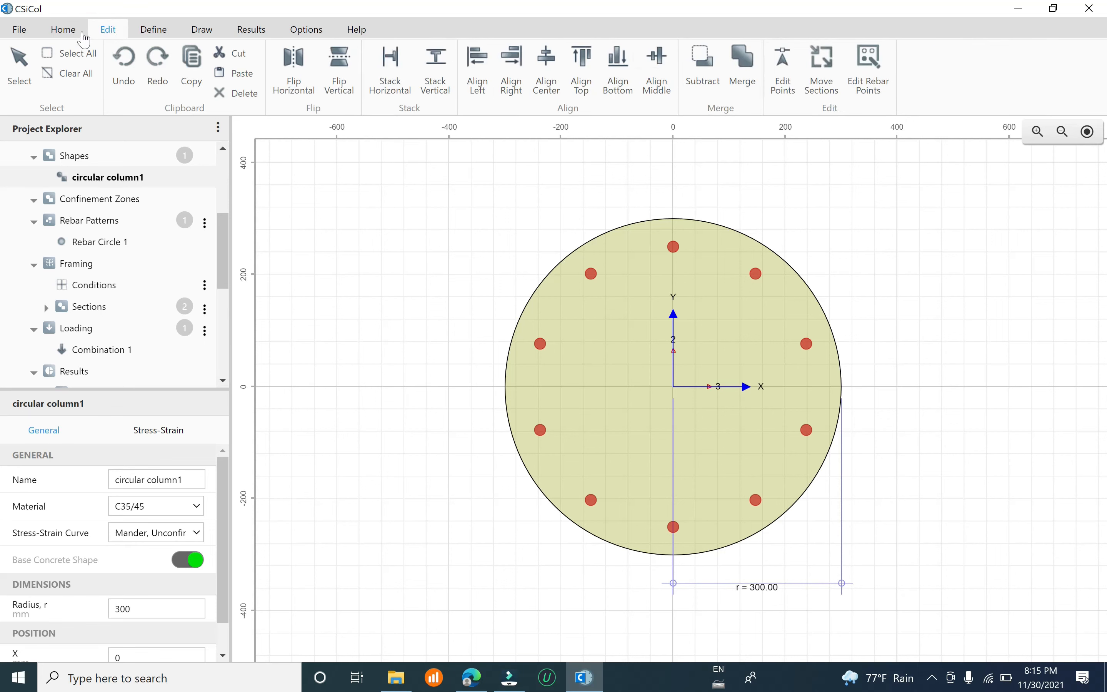
Step: Add the C40/50 concrete from the Europe material library to the project materials
left_click_drag(220, 258, 224, 188)
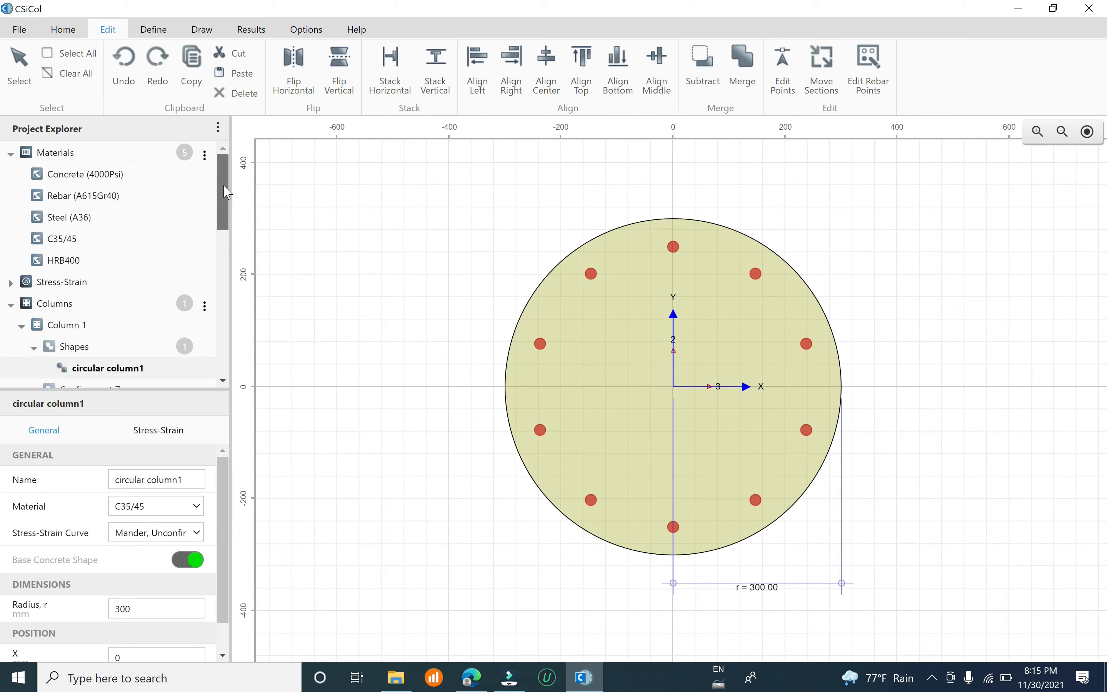
left_click(77, 152)
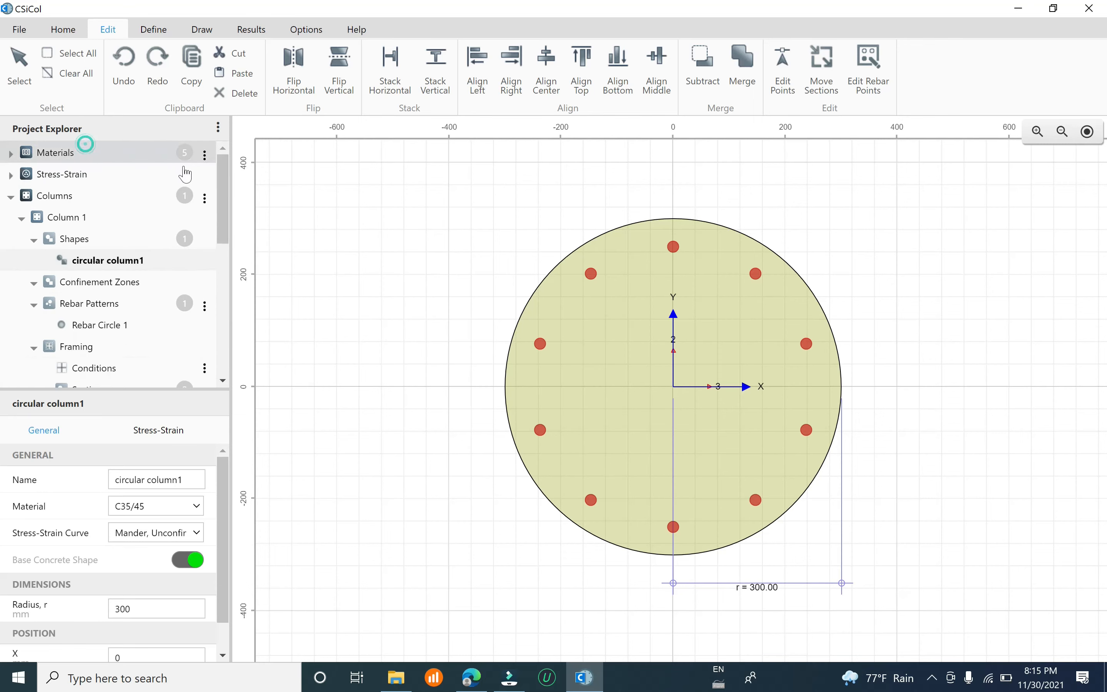
left_click(205, 154)
left_click(471, 158)
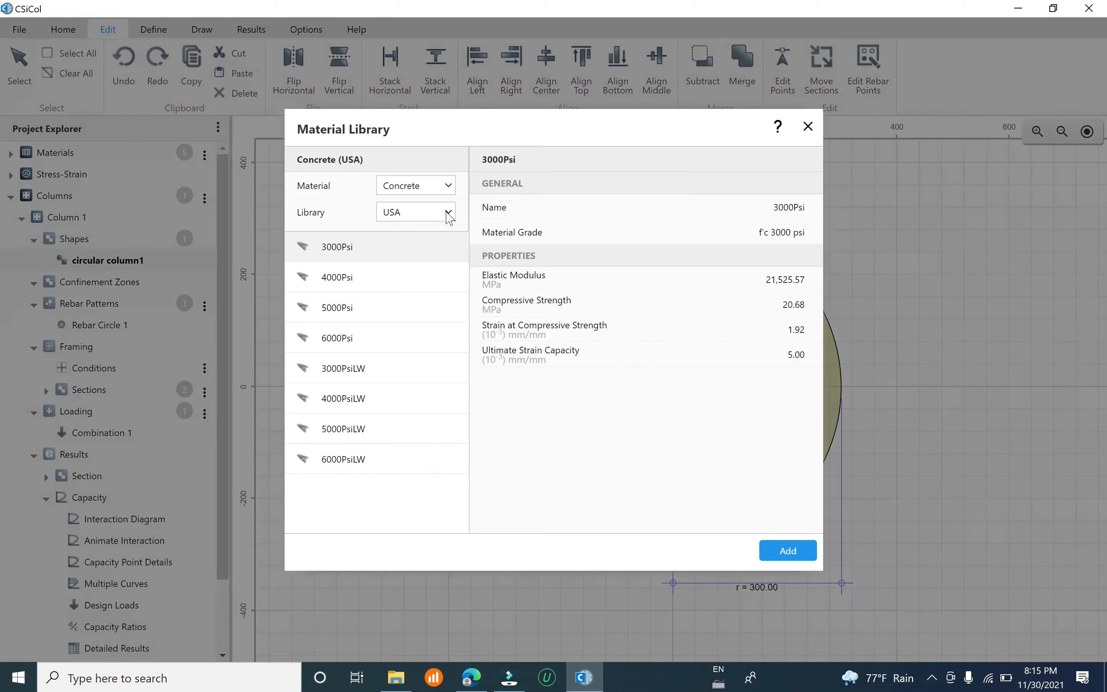
left_click(449, 213)
left_click(425, 259)
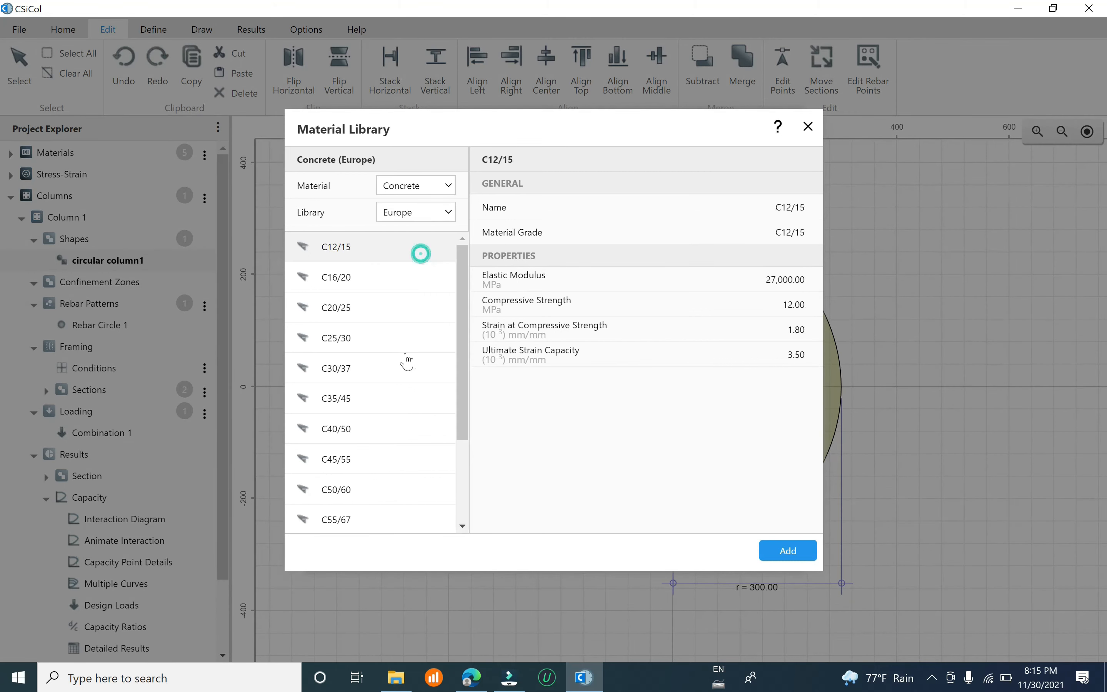
left_click(354, 461)
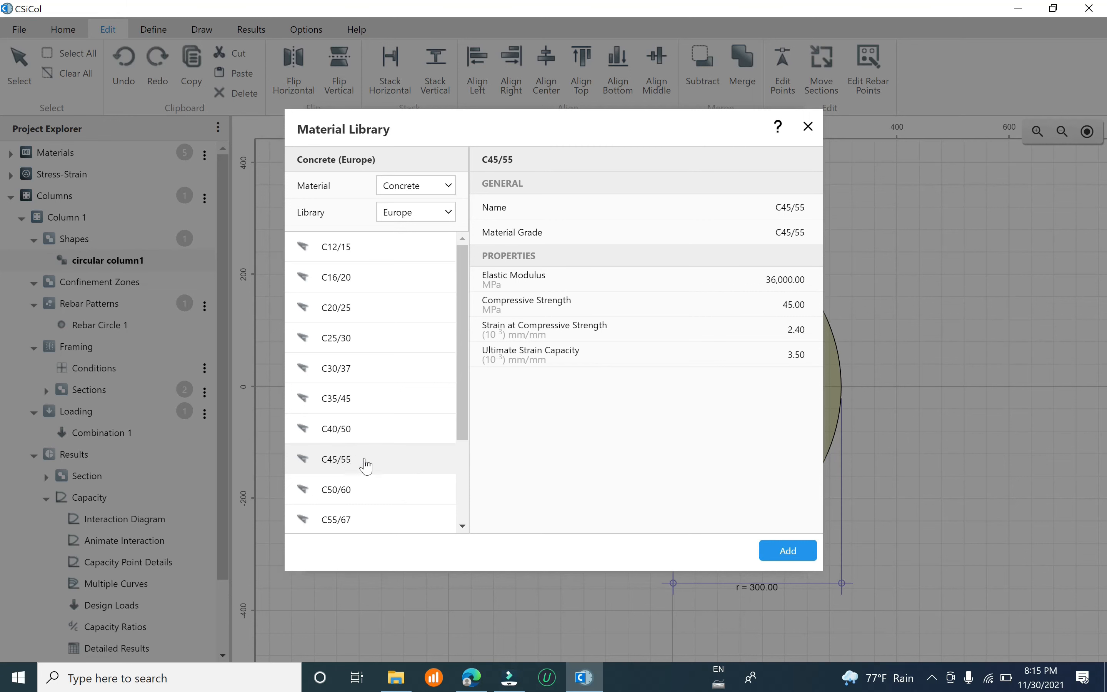
left_click(338, 430)
left_click(768, 556)
left_click(769, 551)
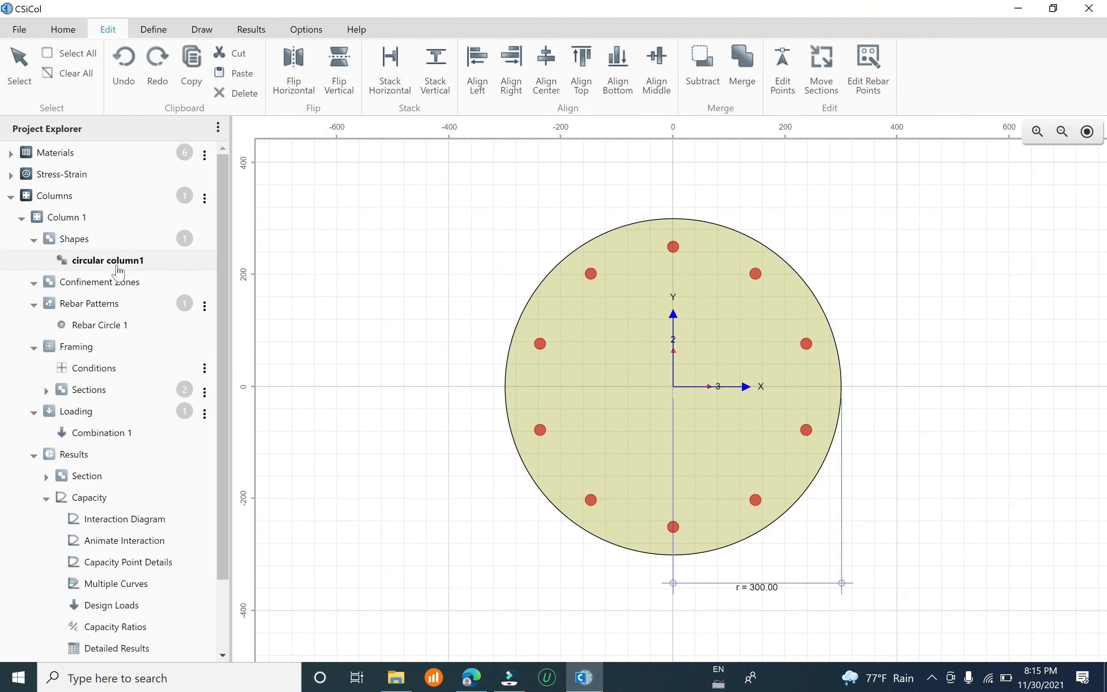
Step: Assign the C40/50 material to the circular column1 shape
left_click(130, 265)
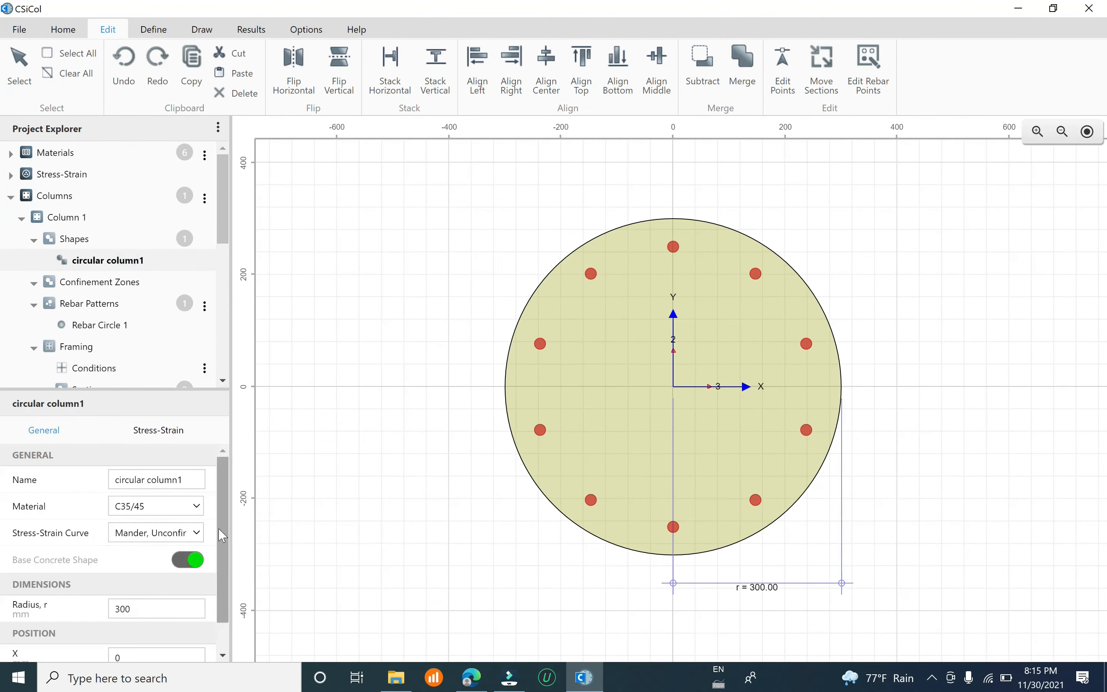
left_click(193, 512)
left_click(145, 560)
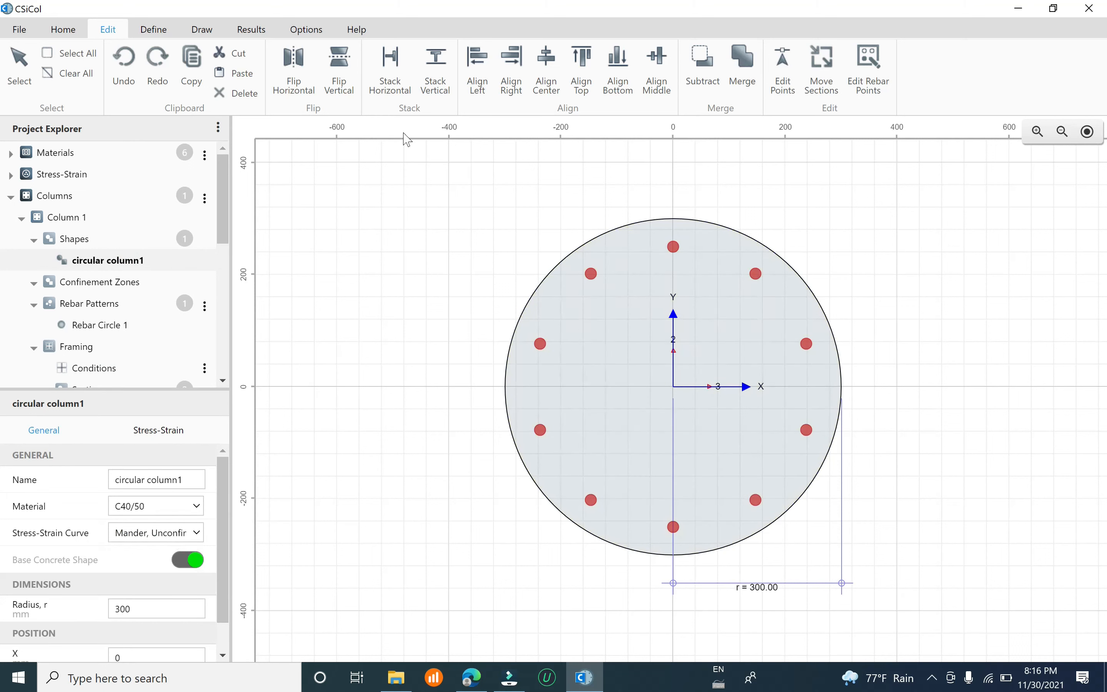
Step: Check the D/C ratio of the column with C40/50 concrete in the column summary
left_click(241, 32)
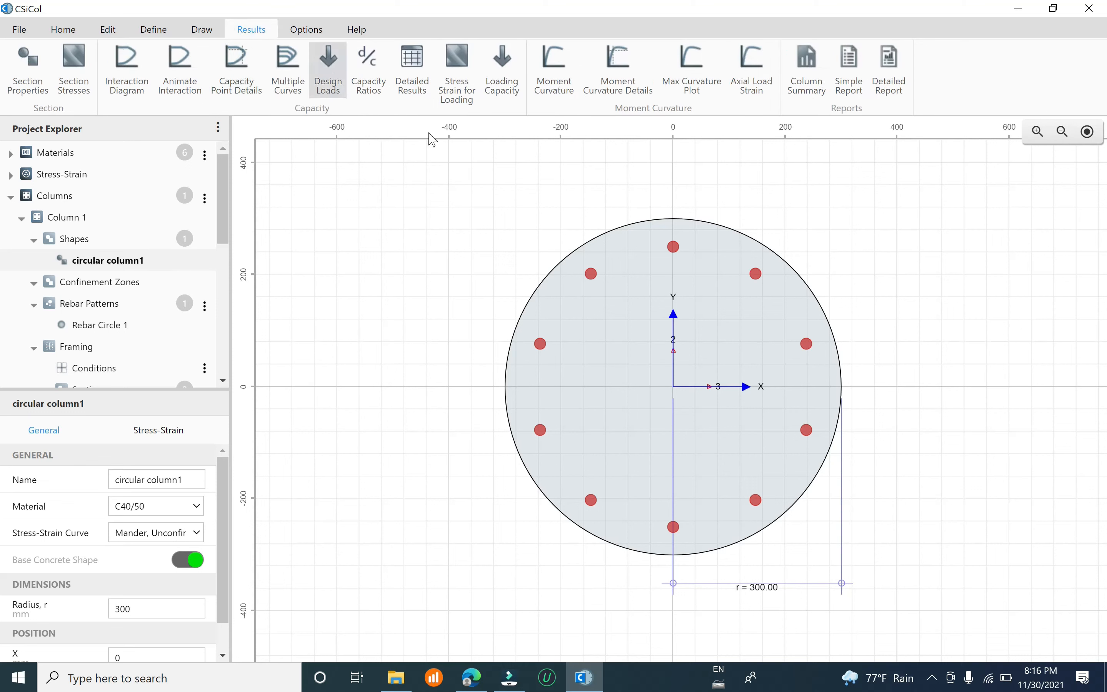
left_click(817, 78)
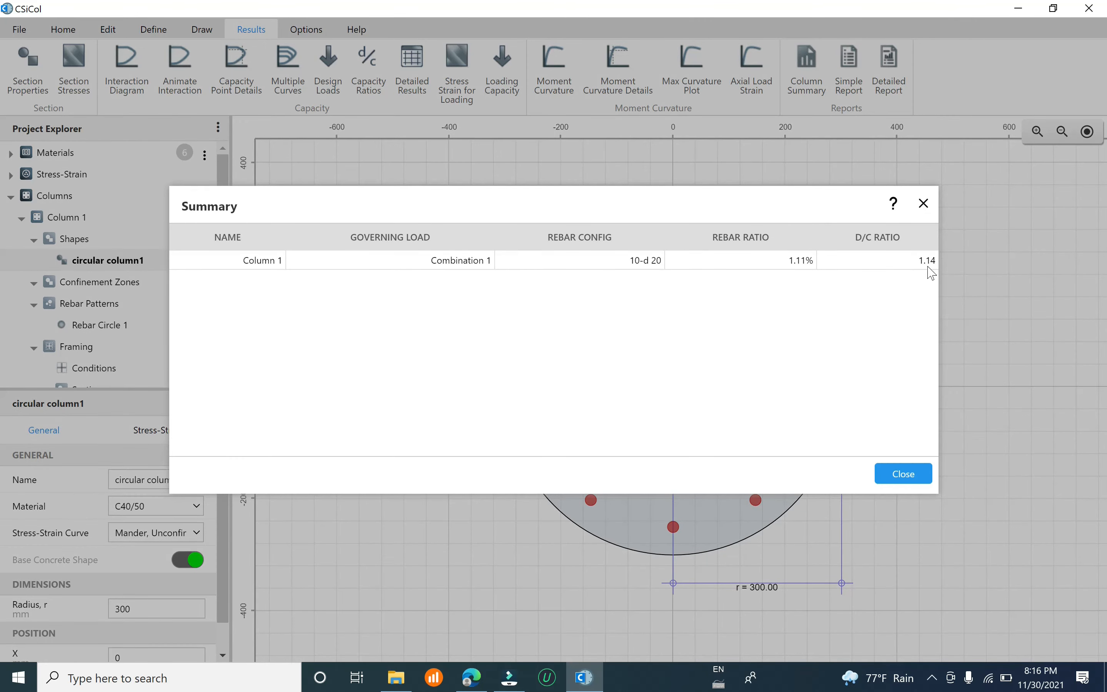
left_click(923, 204)
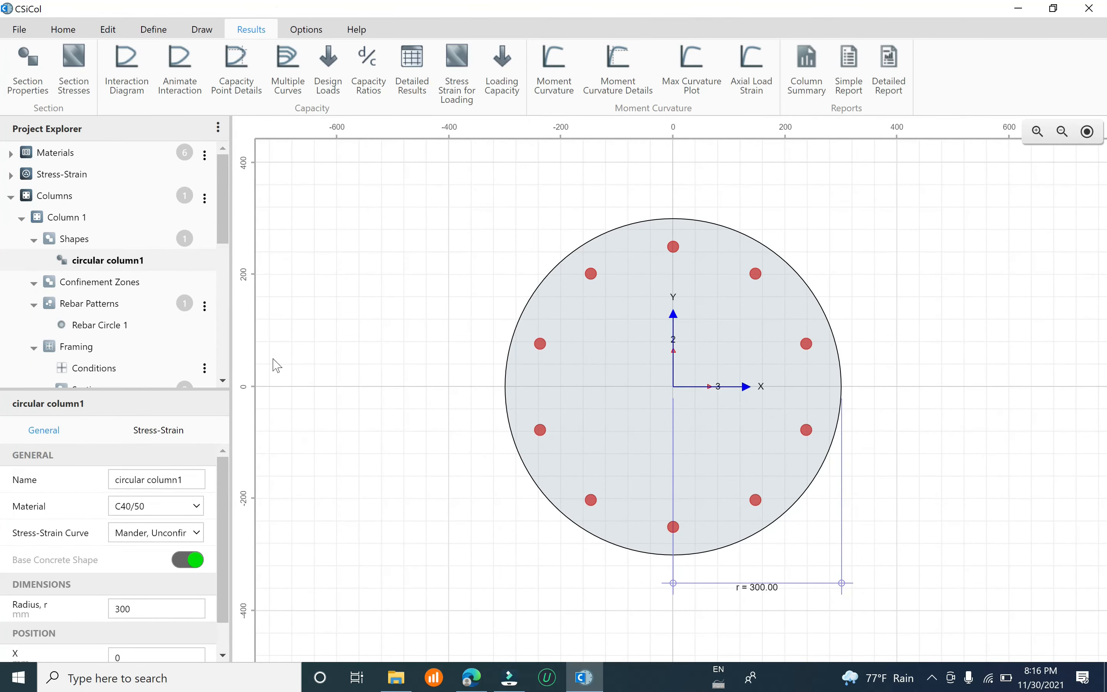
Step: Increase the number of d 20 bars in the Rebar Circle 1 pattern to 12
left_click_drag(227, 212, 248, 259)
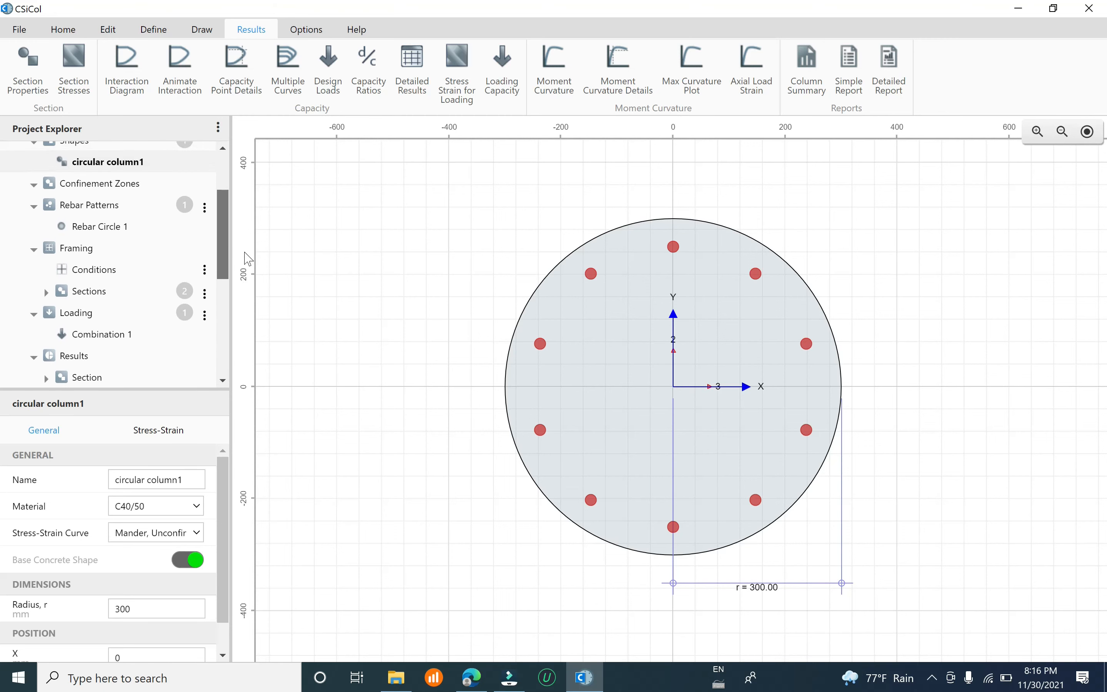
left_click(114, 227)
left_click_drag(219, 509, 219, 579)
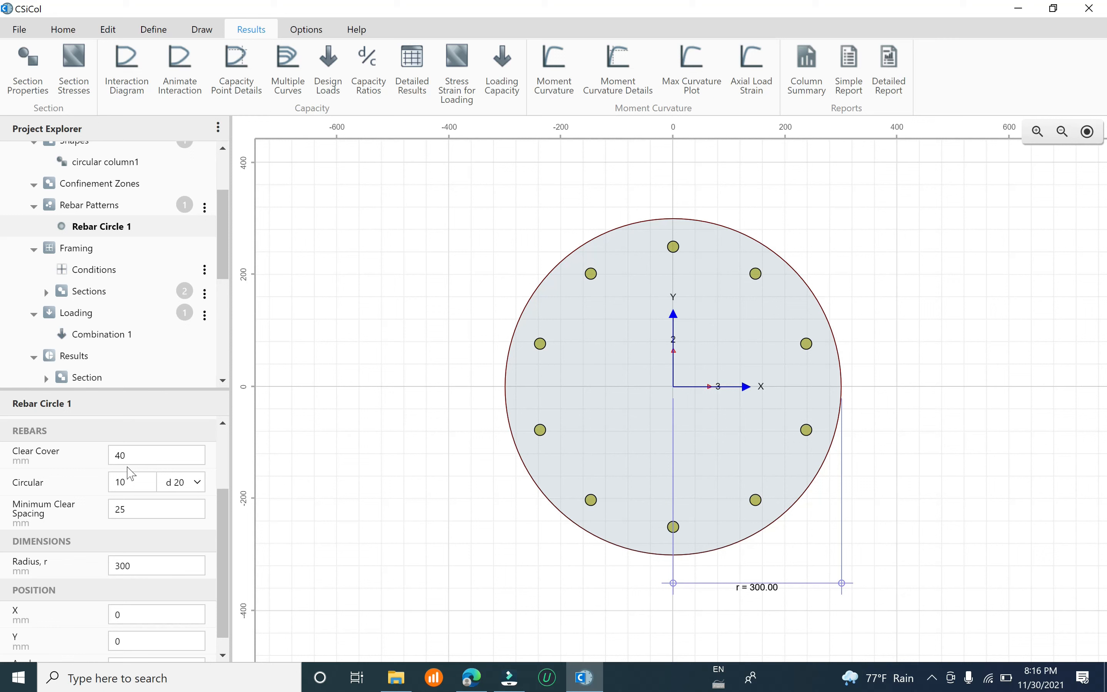
left_click_drag(130, 456, 99, 461)
left_click(144, 485)
left_click(145, 484)
left_click(145, 479)
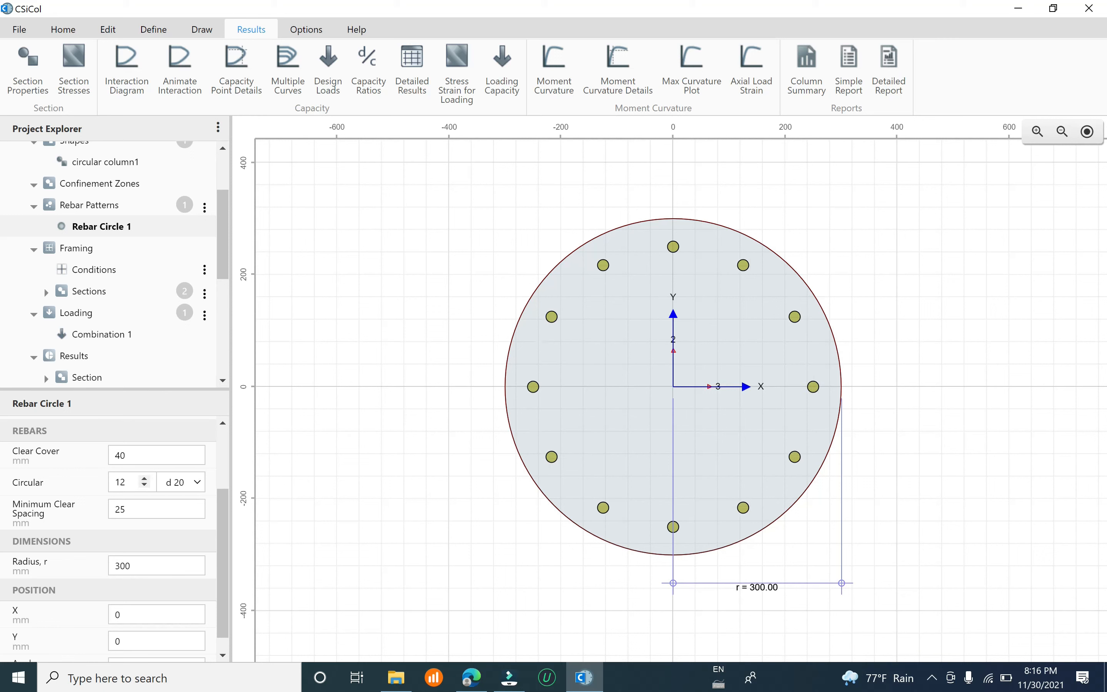
Step: Check the D/C ratio of the column with 12 d 20 bars in the column summary
left_click(806, 64)
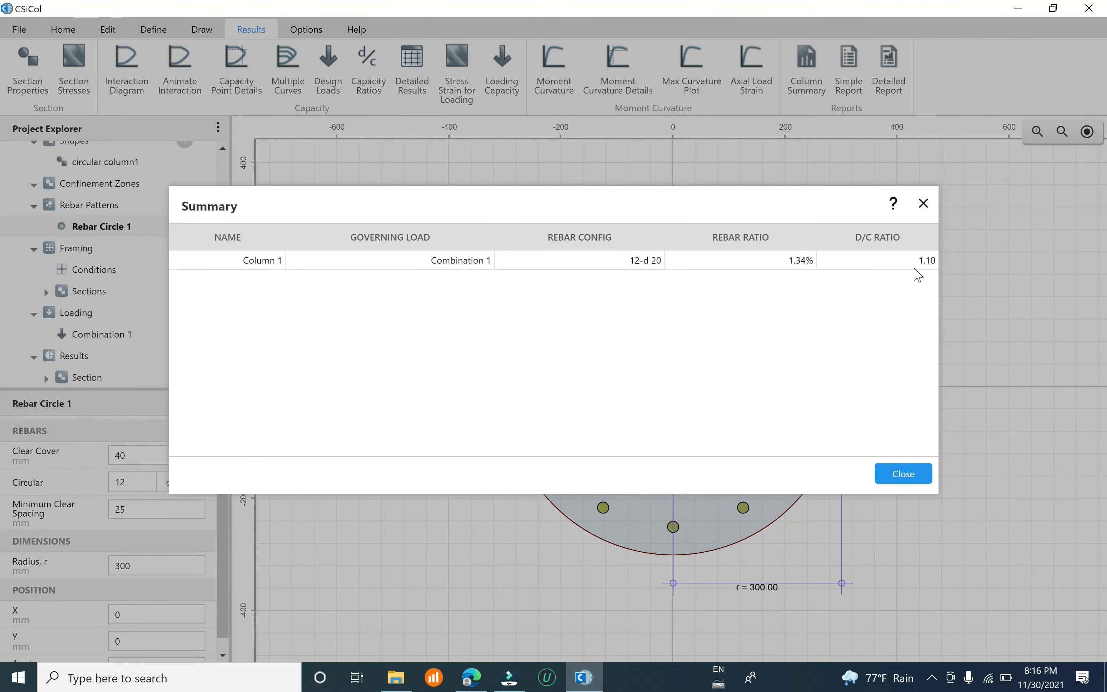
left_click(924, 204)
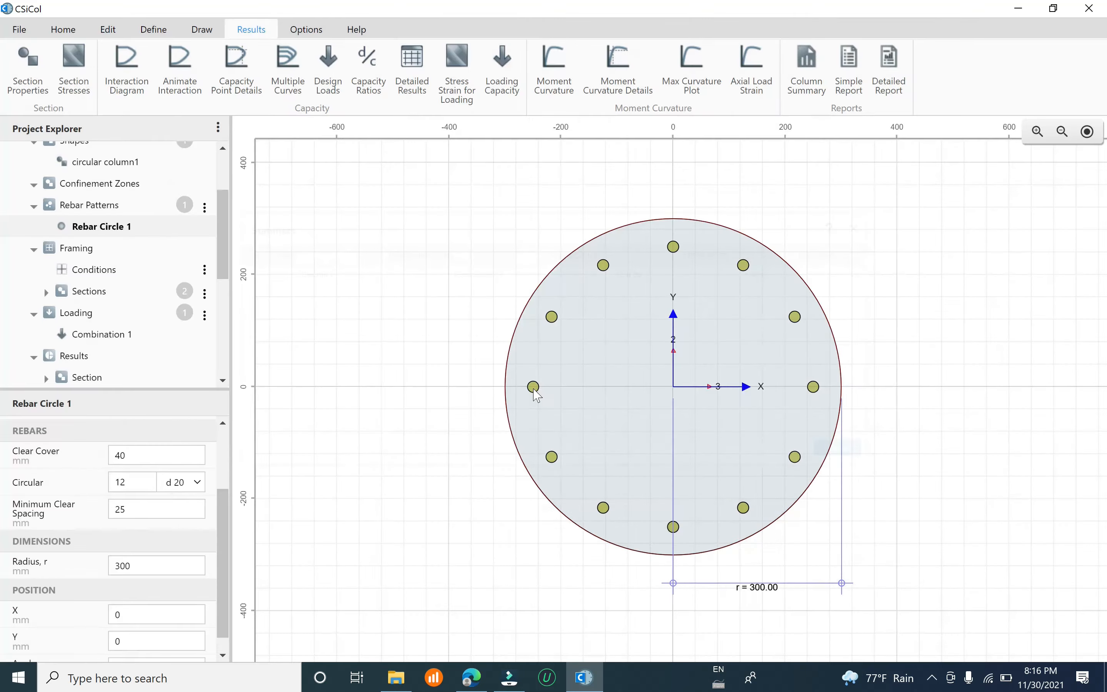
Step: Try d 25 bars in the Rebar Circle 1 pattern and check the column's D/C ratio in the column summary
left_click(200, 482)
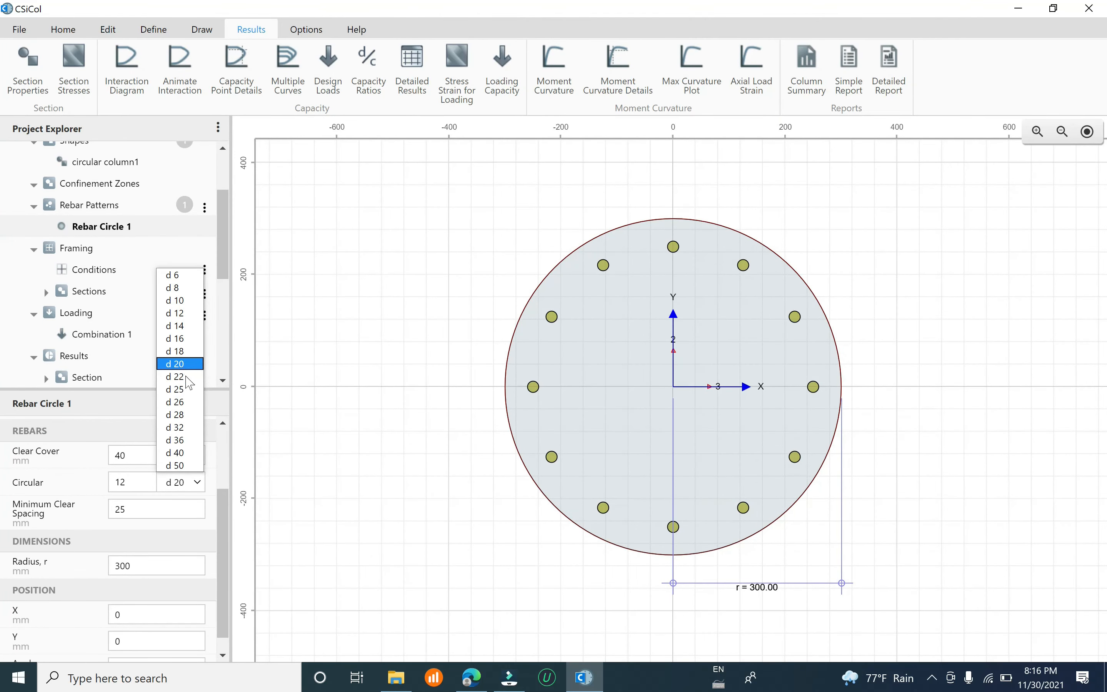
left_click(181, 390)
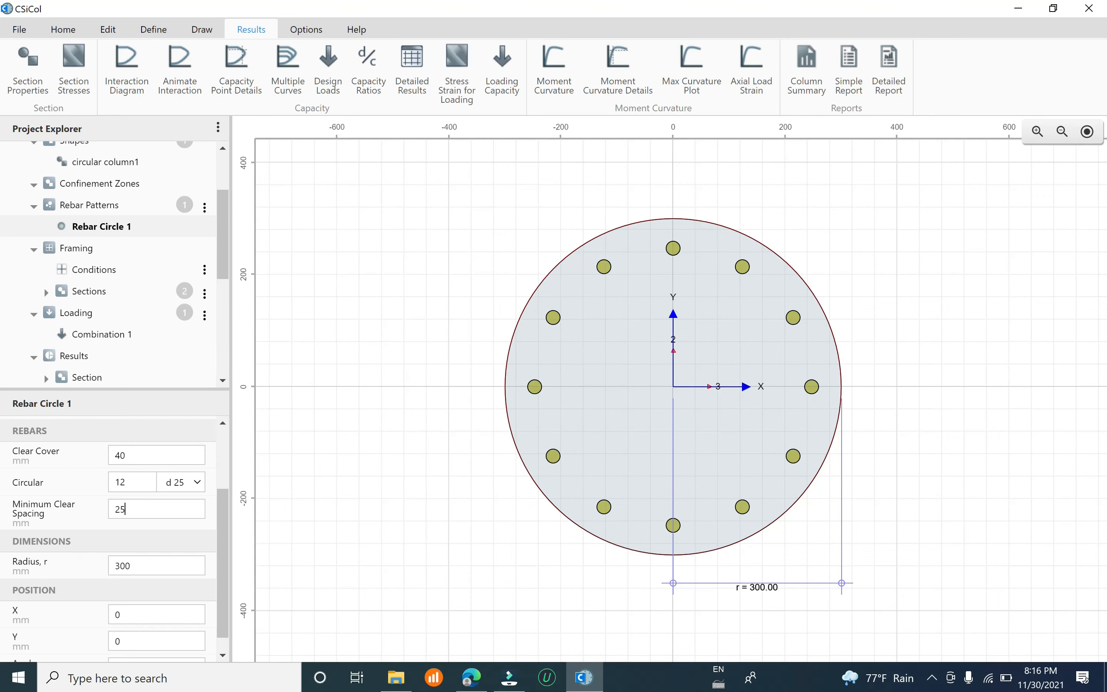
left_click(808, 68)
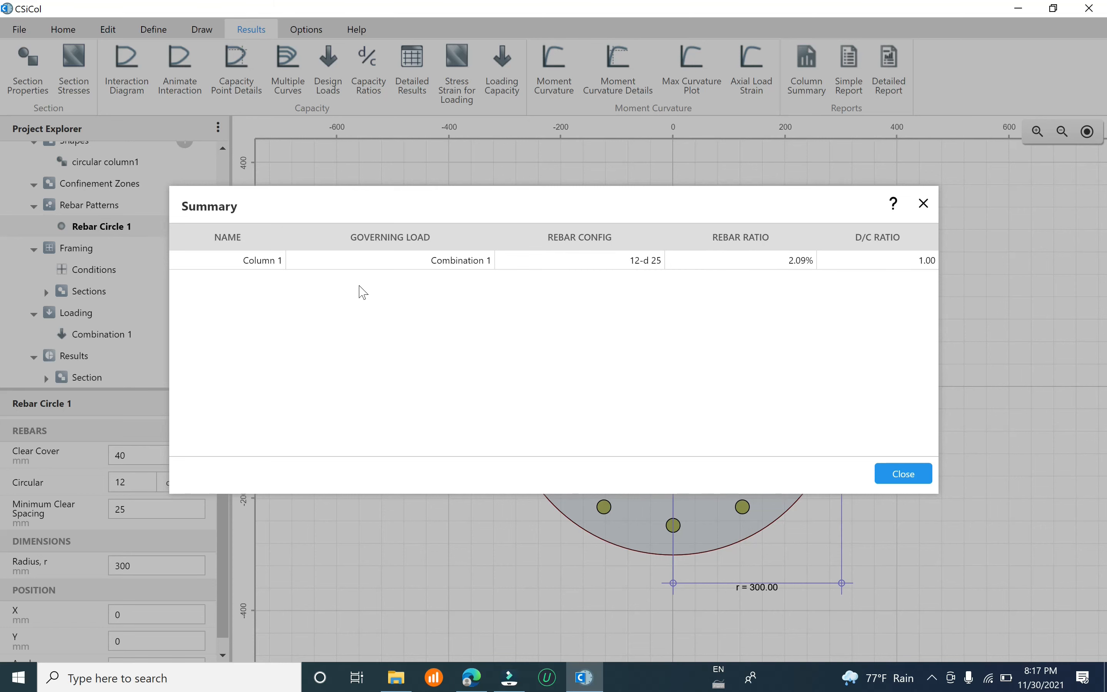
left_click(910, 482)
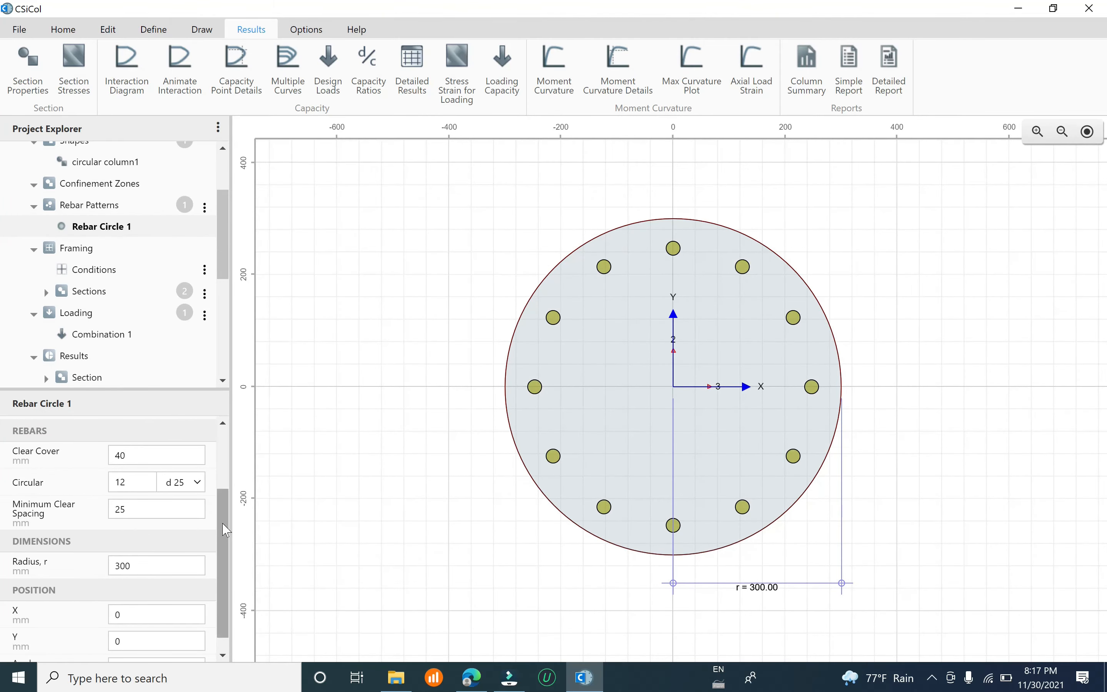
Step: Set the Rebar Circle 1 bar size to d 28 and check the D/C ratio in the column summary
left_click(197, 483)
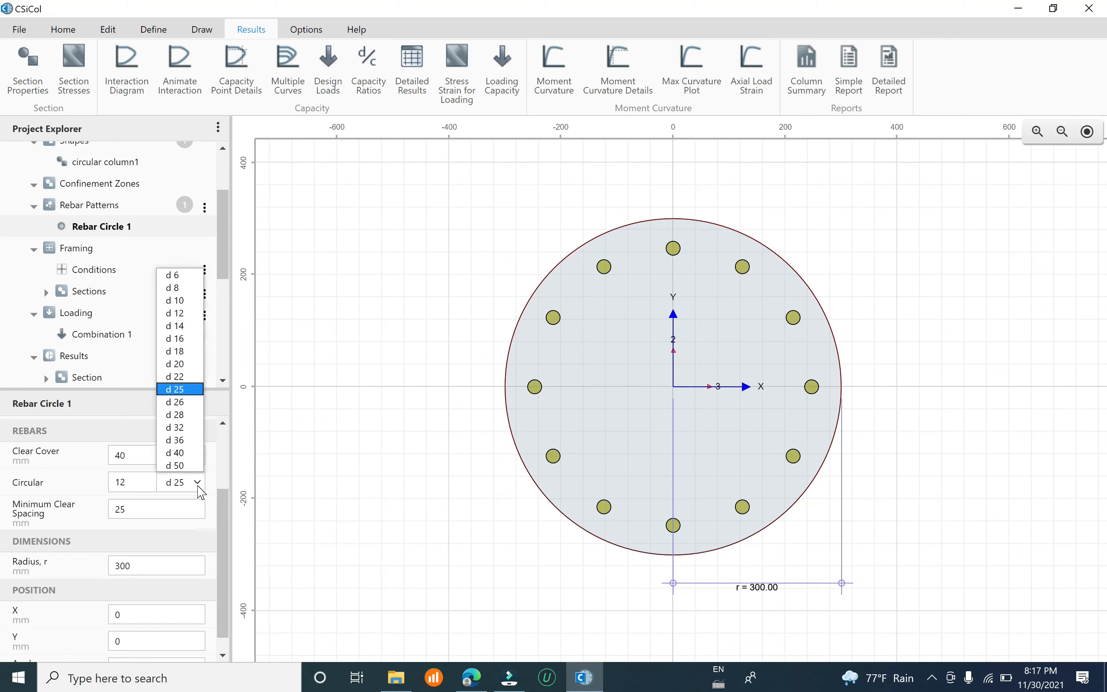
left_click(190, 415)
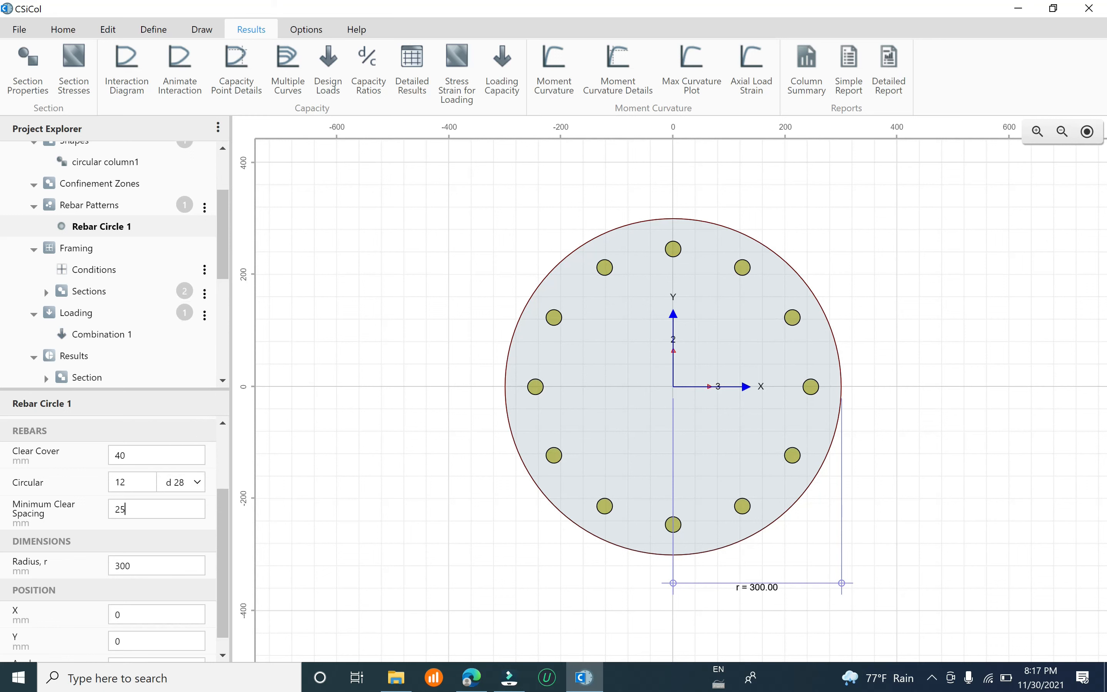
left_click_drag(219, 530, 223, 549)
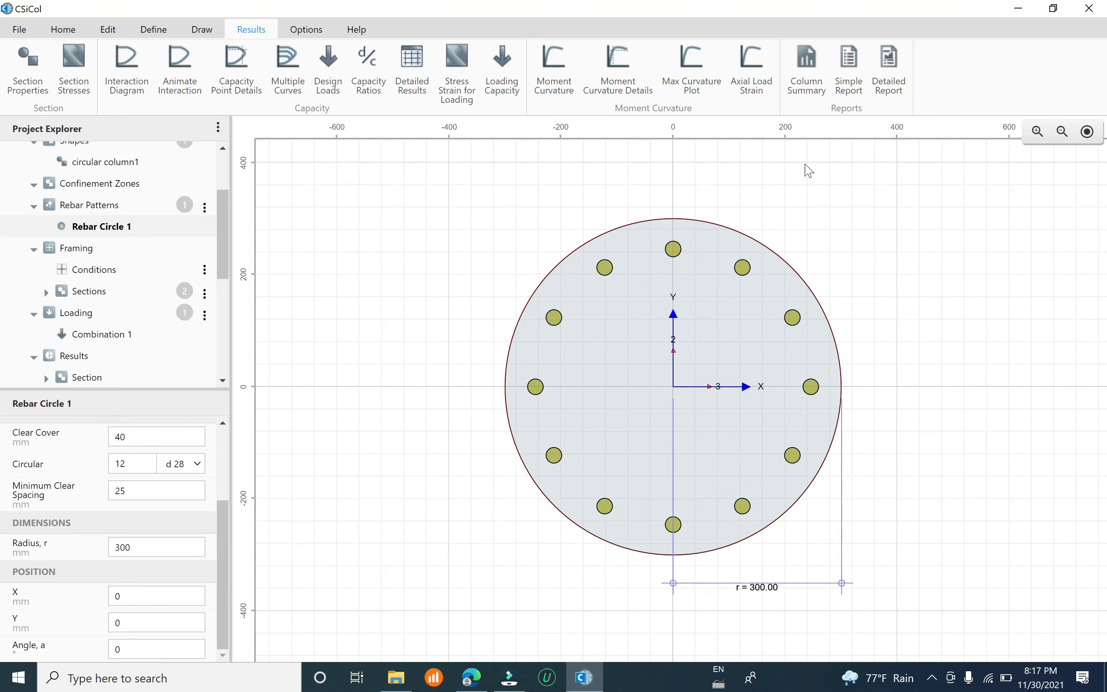
left_click(810, 82)
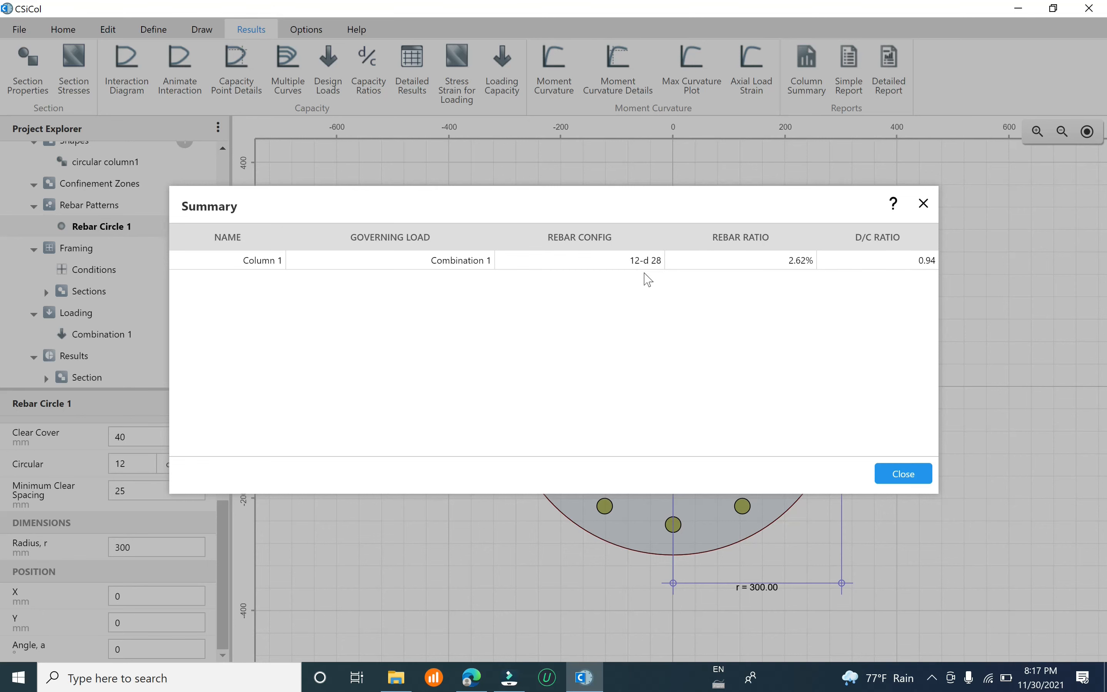
left_click(907, 477)
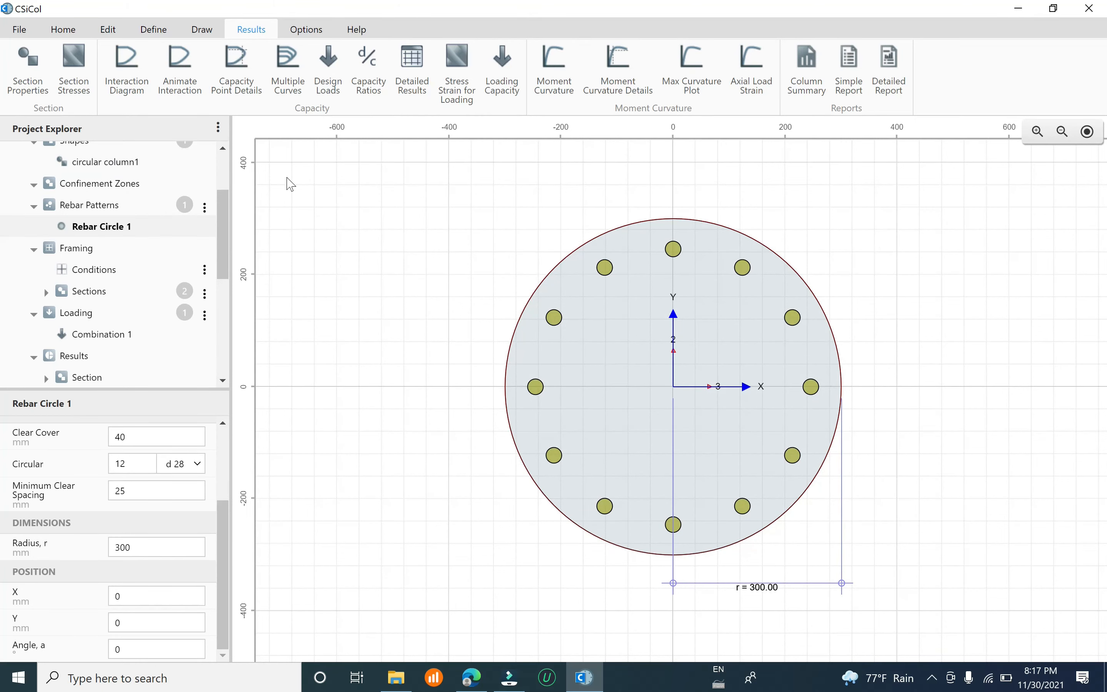
Step: Review the section properties and the elastic stress distribution of the circular column section
left_click(36, 79)
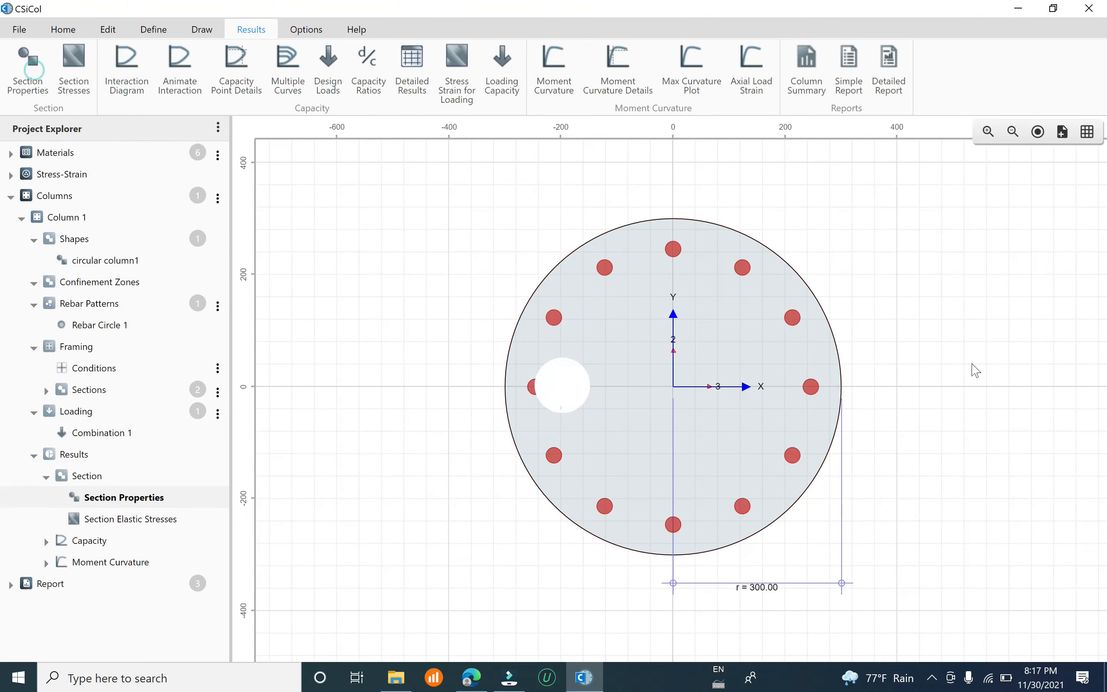
scroll(945, 273, "down", 2)
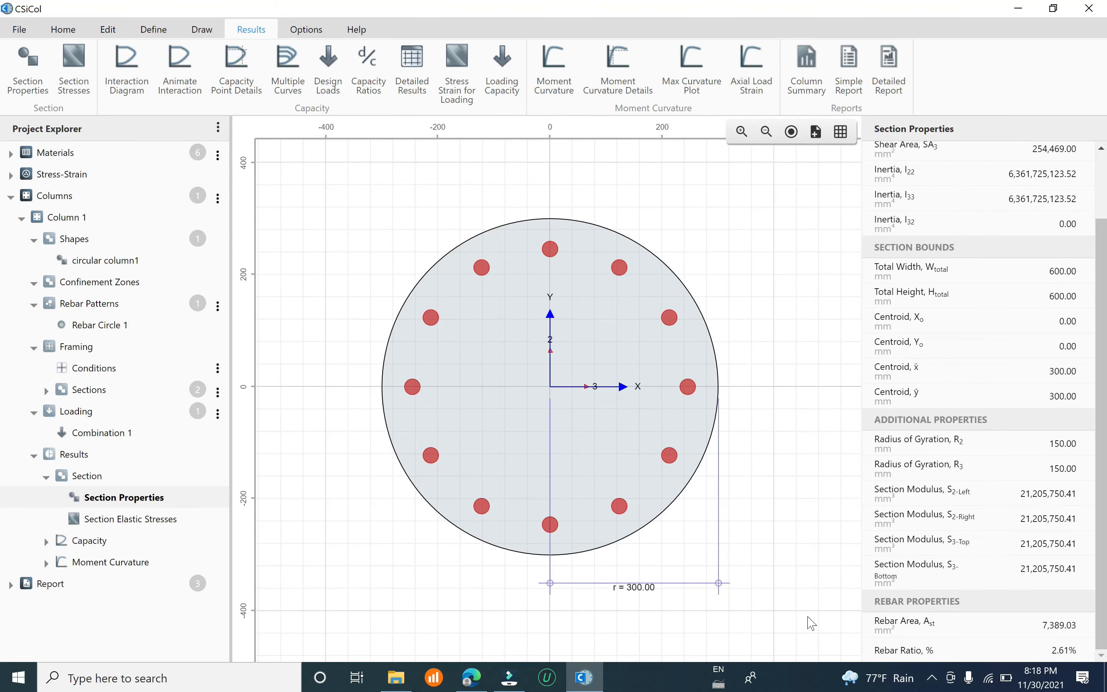
left_click(72, 69)
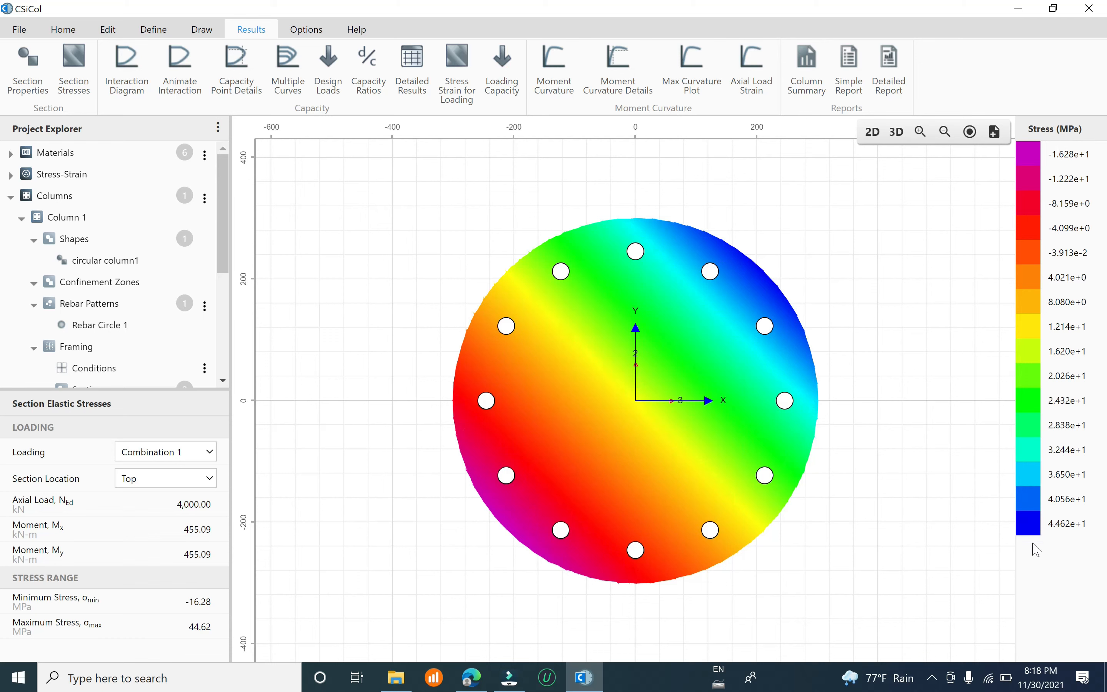
Step: Examine the column's interaction diagrams and the capacity point details along the load-moment curve
left_click(134, 72)
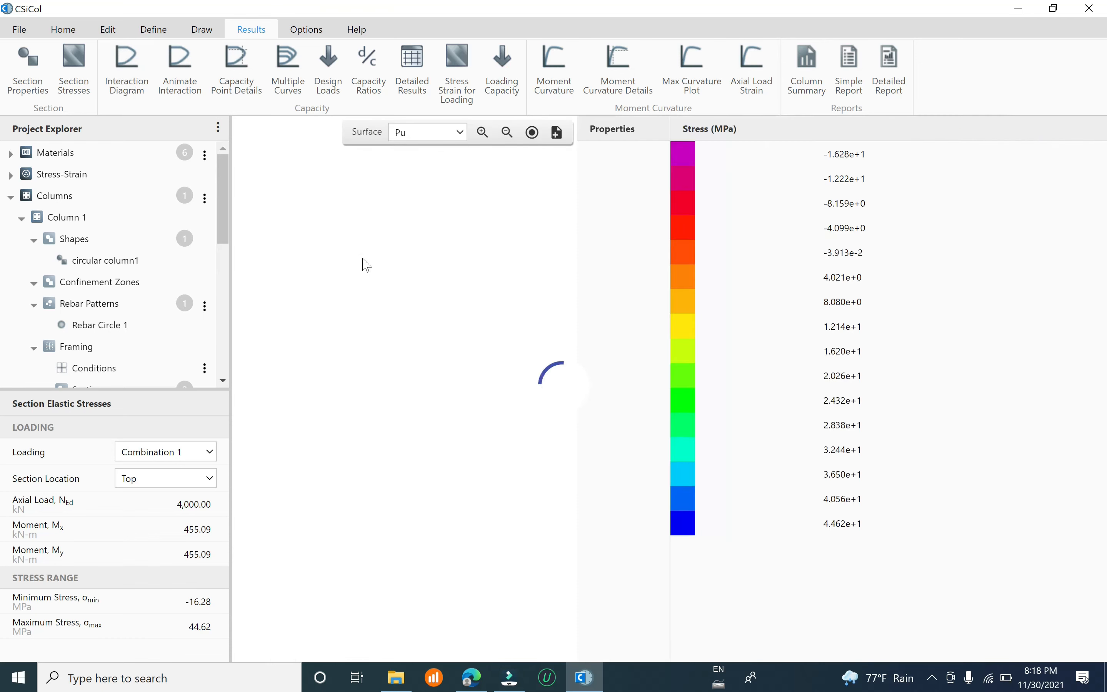
left_click(1004, 136)
left_click(996, 406)
left_click(1002, 133)
scroll(984, 320, "down", 3)
left_click(1021, 382)
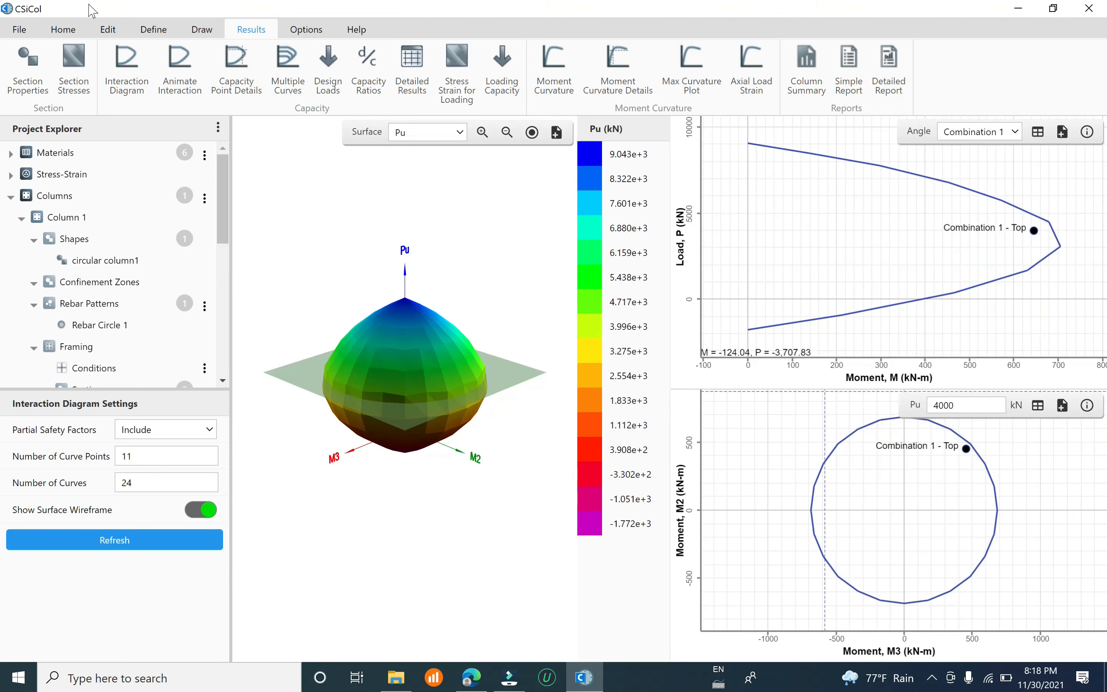
left_click(236, 75)
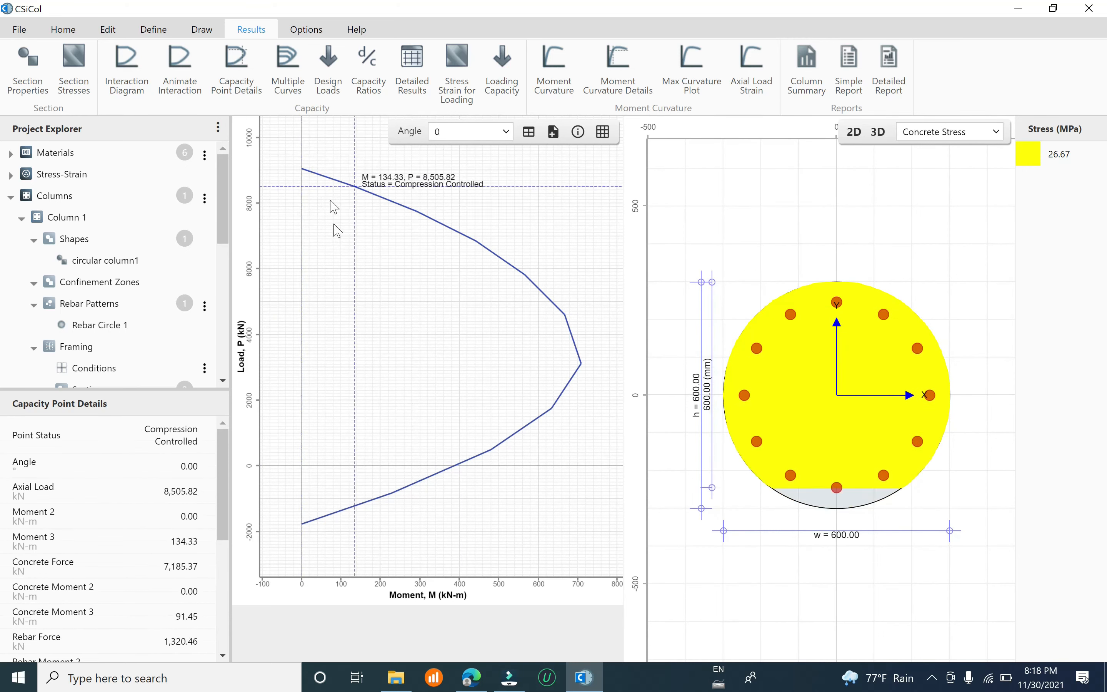
Step: Review the final design loads of Combination 1 along X and along Y
left_click(328, 66)
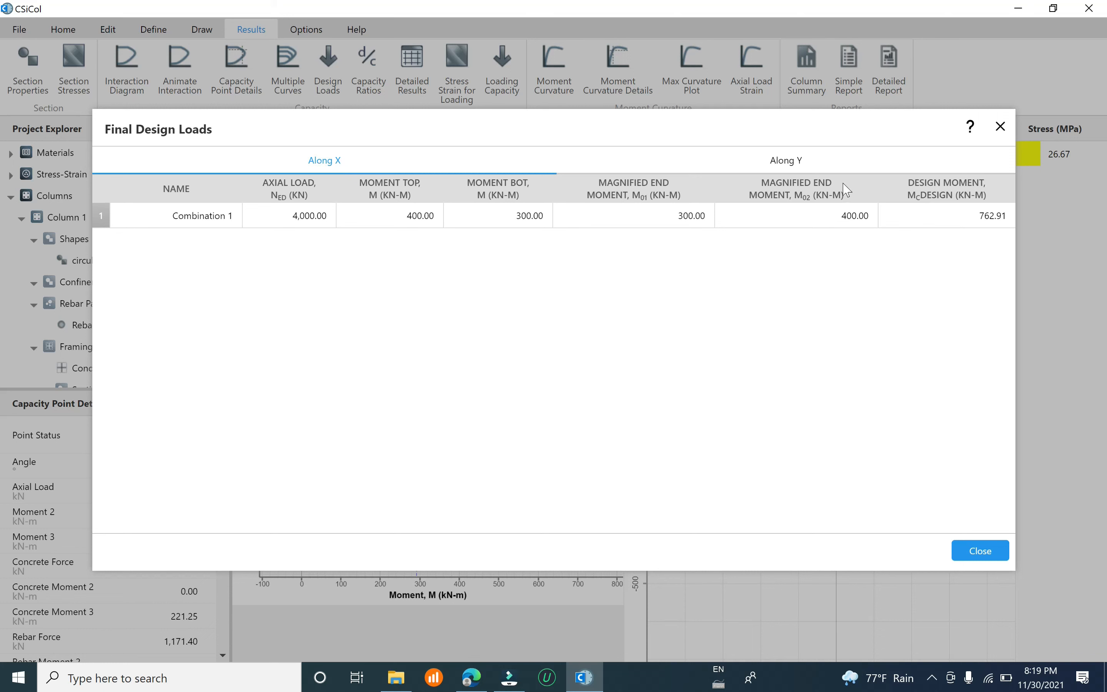
left_click(798, 165)
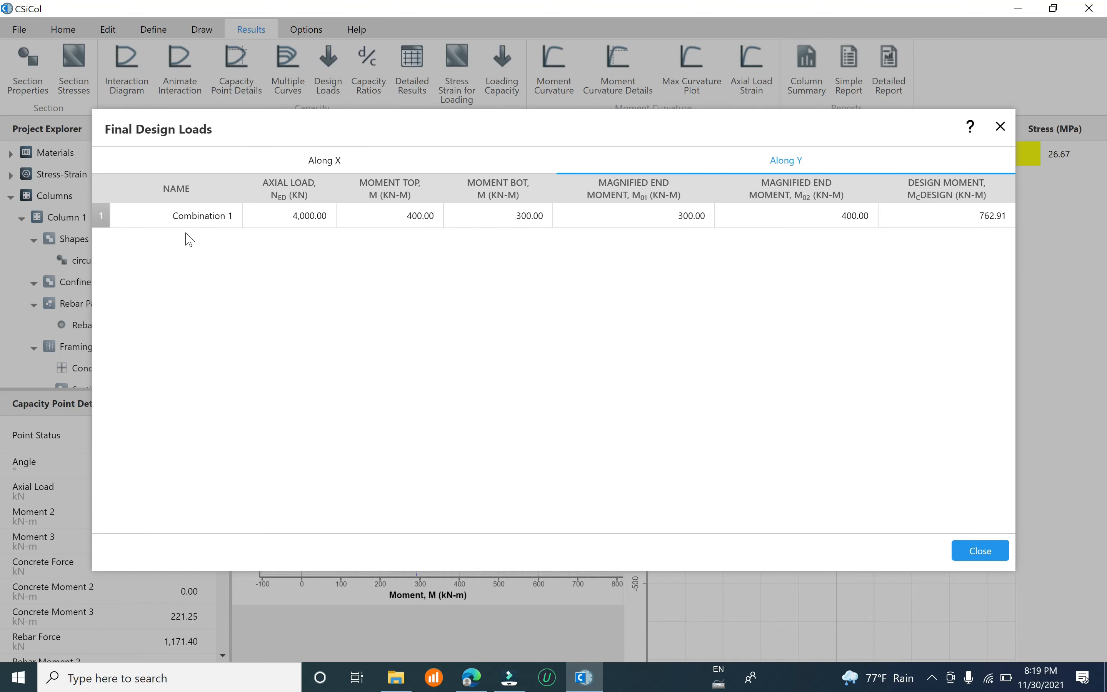
left_click(324, 164)
left_click(804, 164)
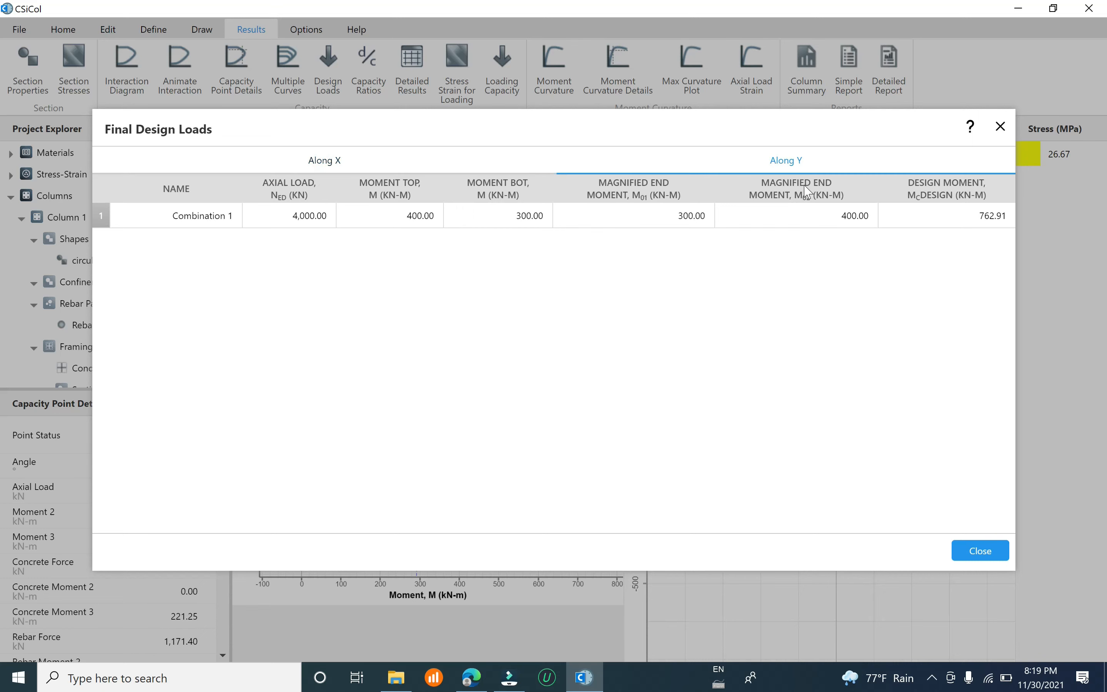
left_click(981, 551)
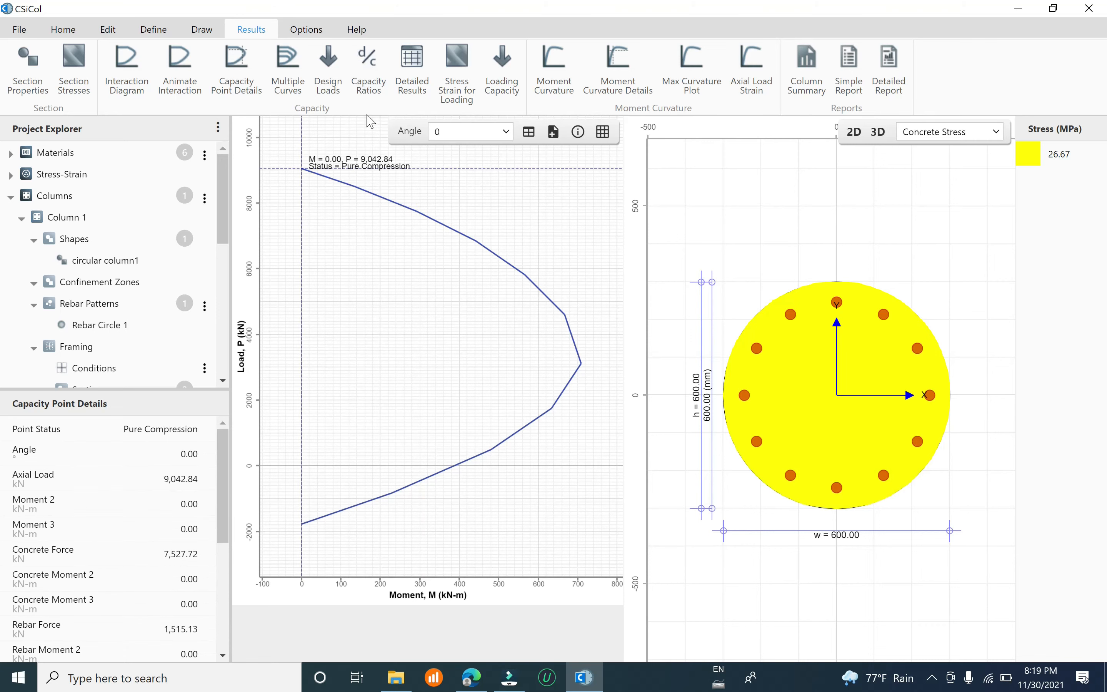
Step: Review the top-end capacity ratios and the detailed capacity calculation results for Combination 1
left_click(366, 82)
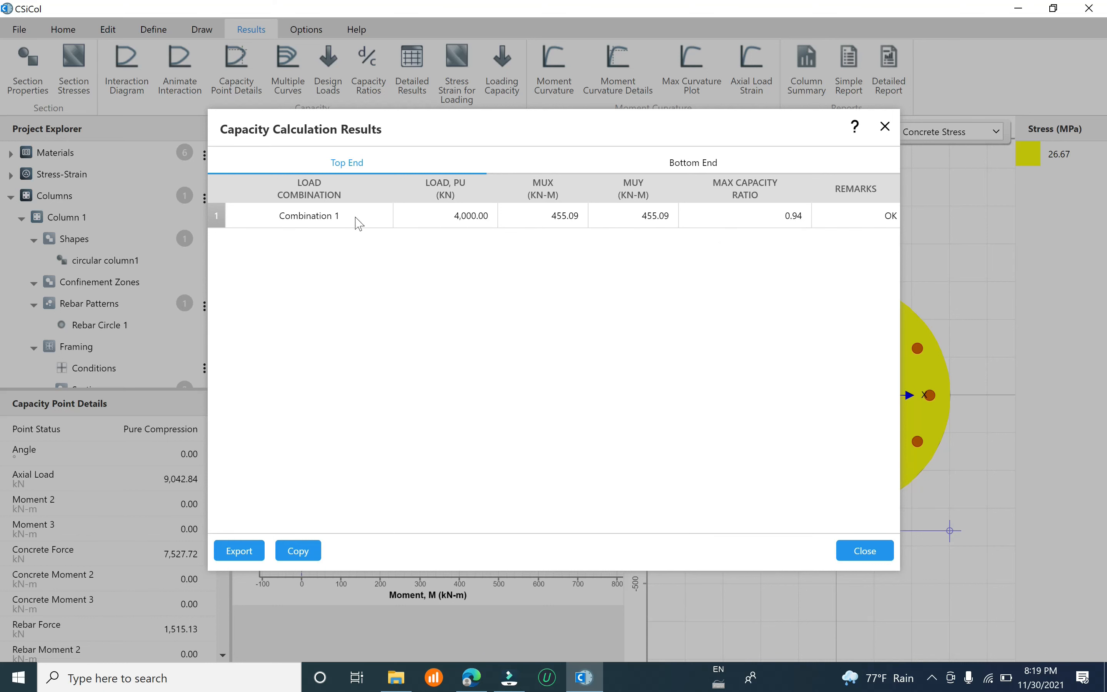
left_click(233, 554)
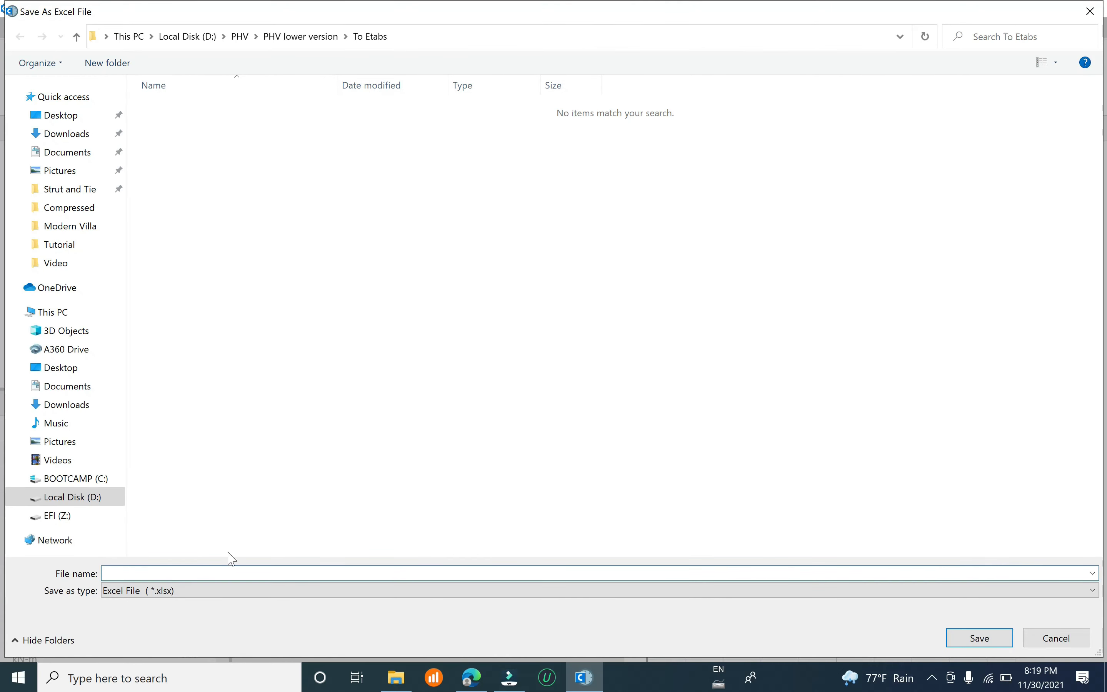
left_click(1057, 638)
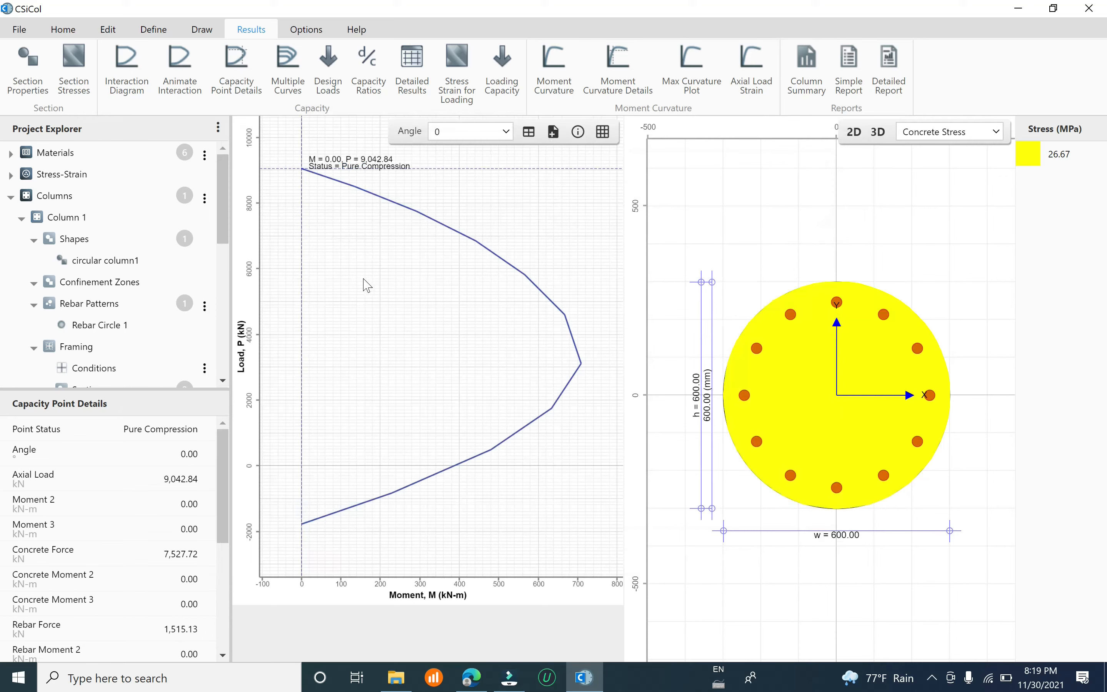
left_click(416, 73)
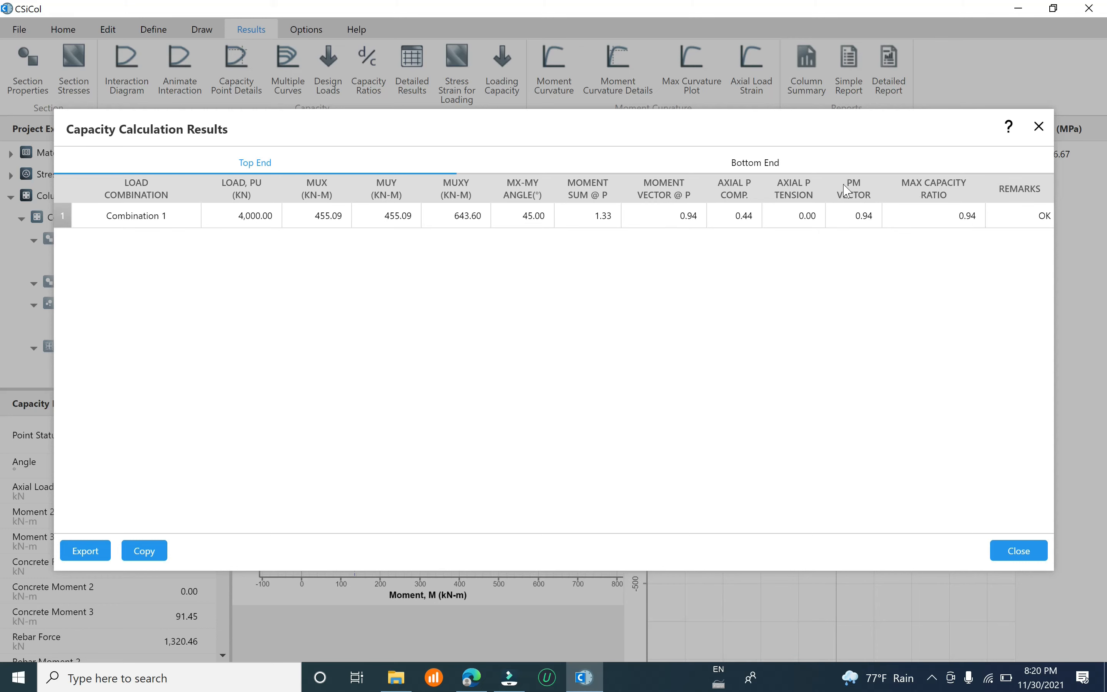
left_click(1041, 130)
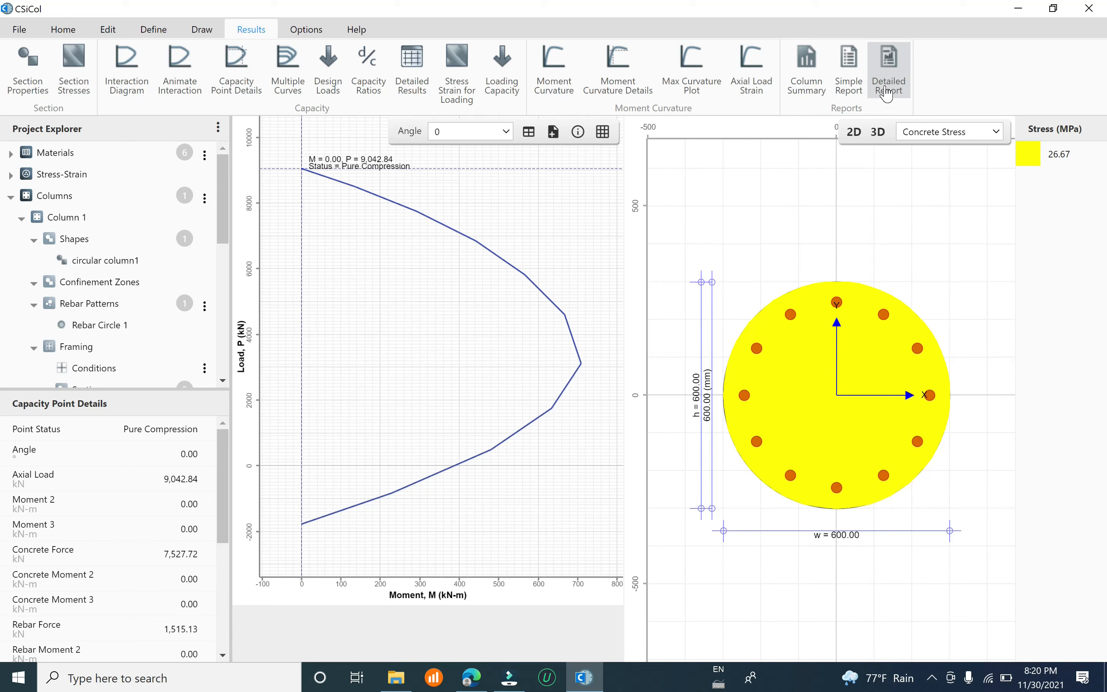
Step: Generate the simple report for Column 1 and read through its section, rebar, material and governing load data
left_click(849, 72)
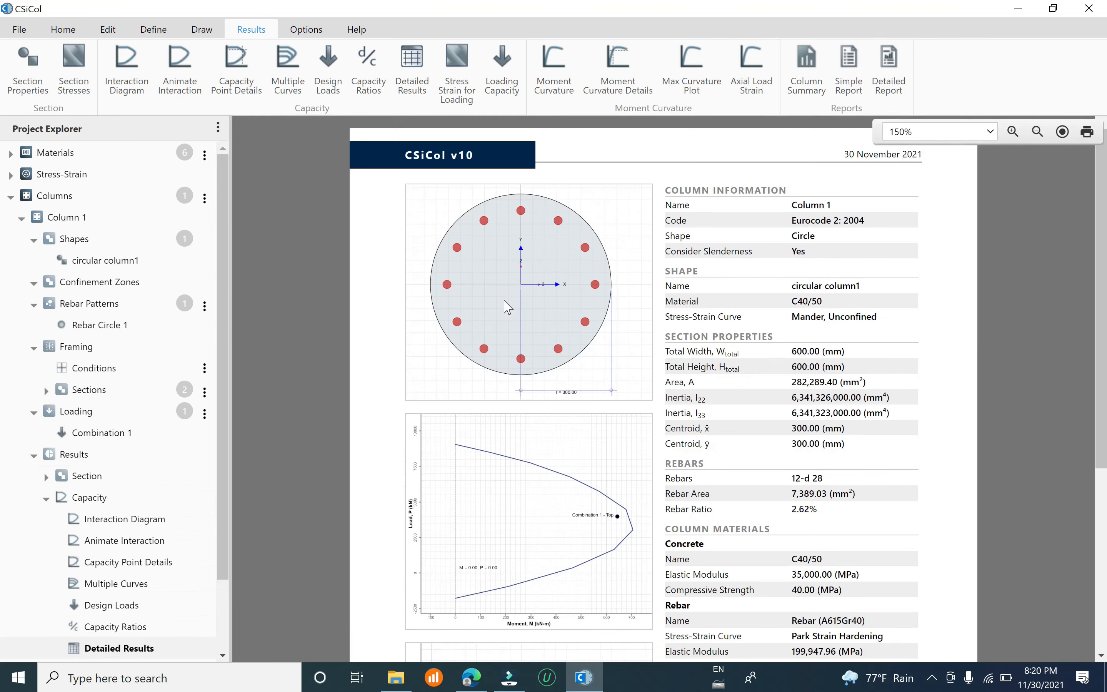
left_click_drag(1106, 305, 1106, 548)
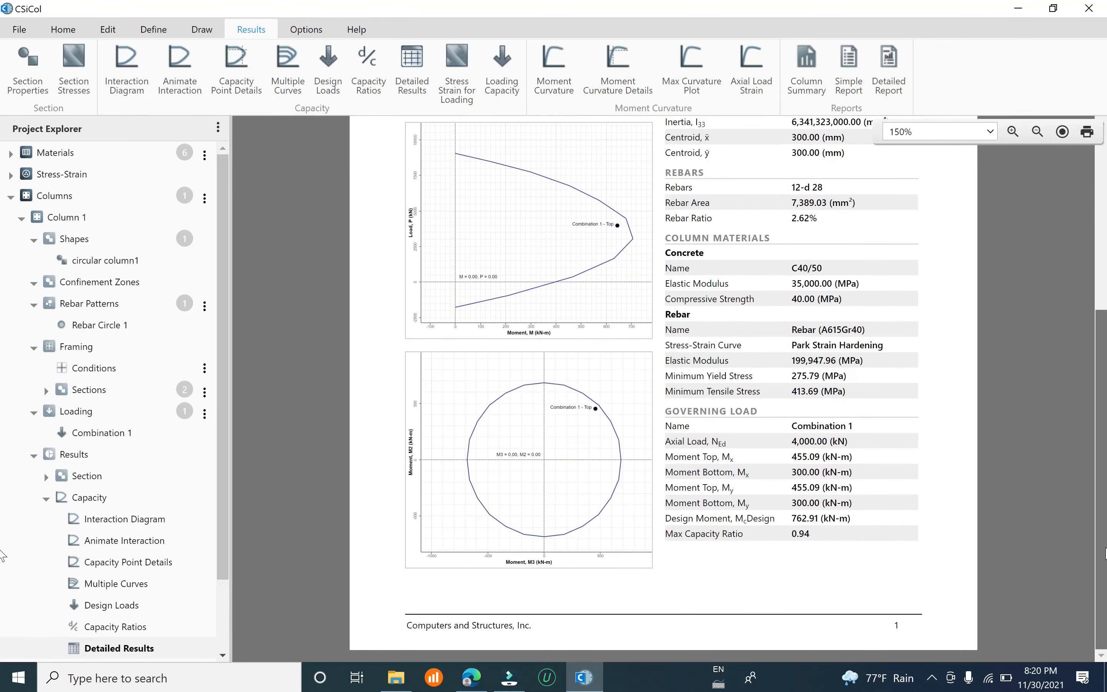
left_click_drag(1106, 406, 1106, 182)
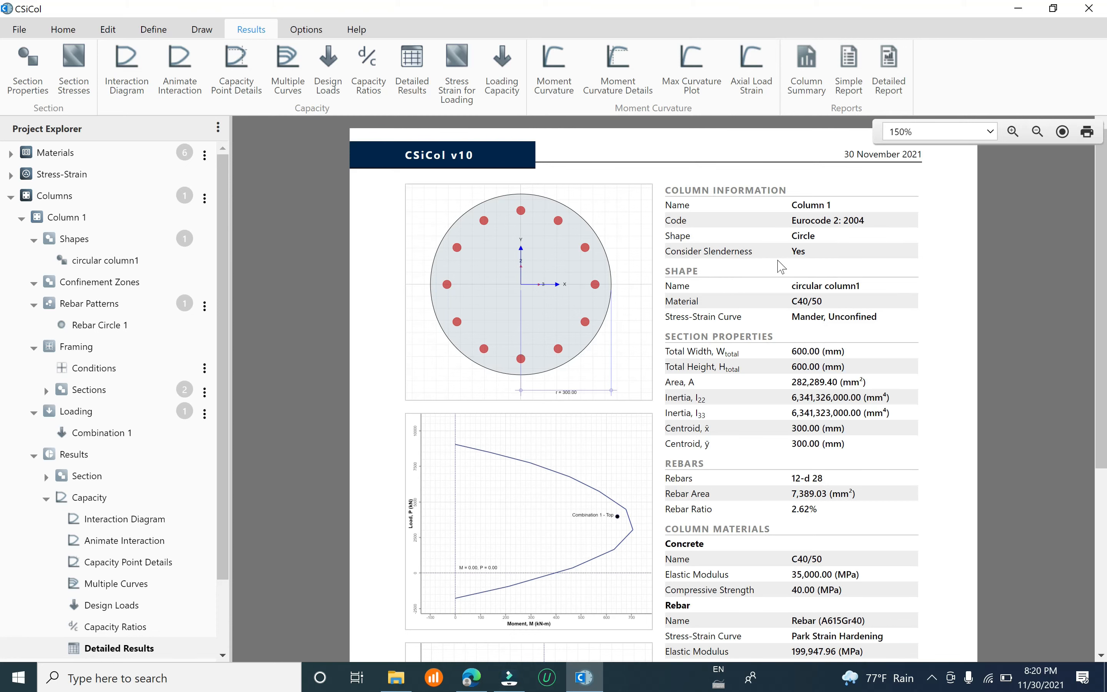
scroll(781, 267, "down", 3)
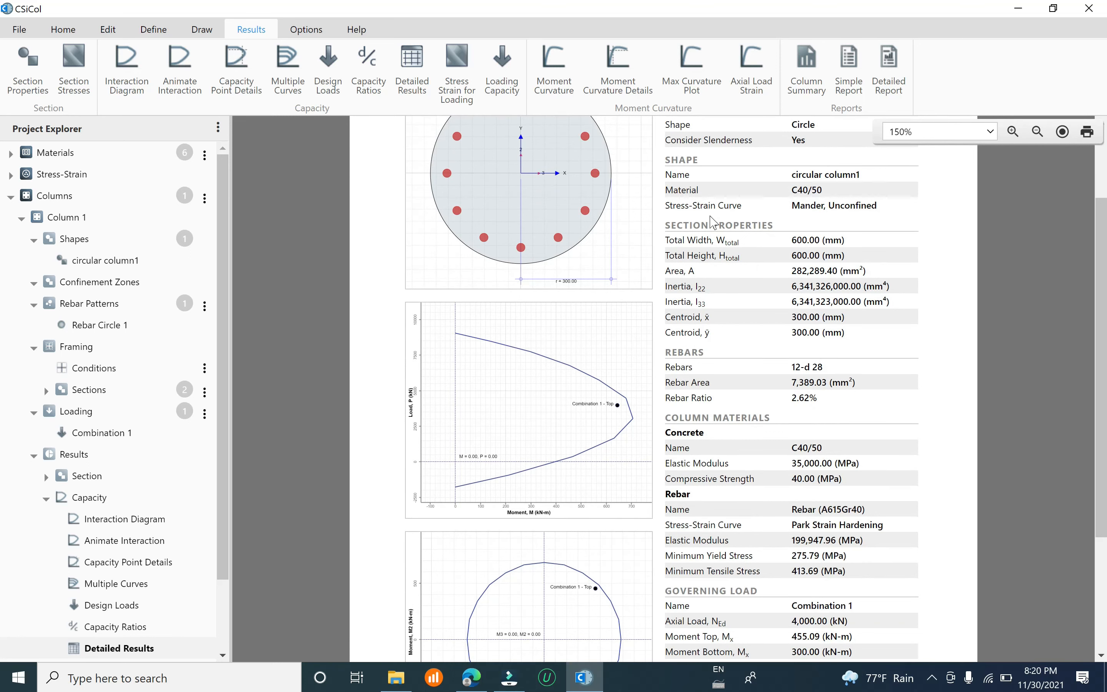
scroll(872, 349, "down", 4)
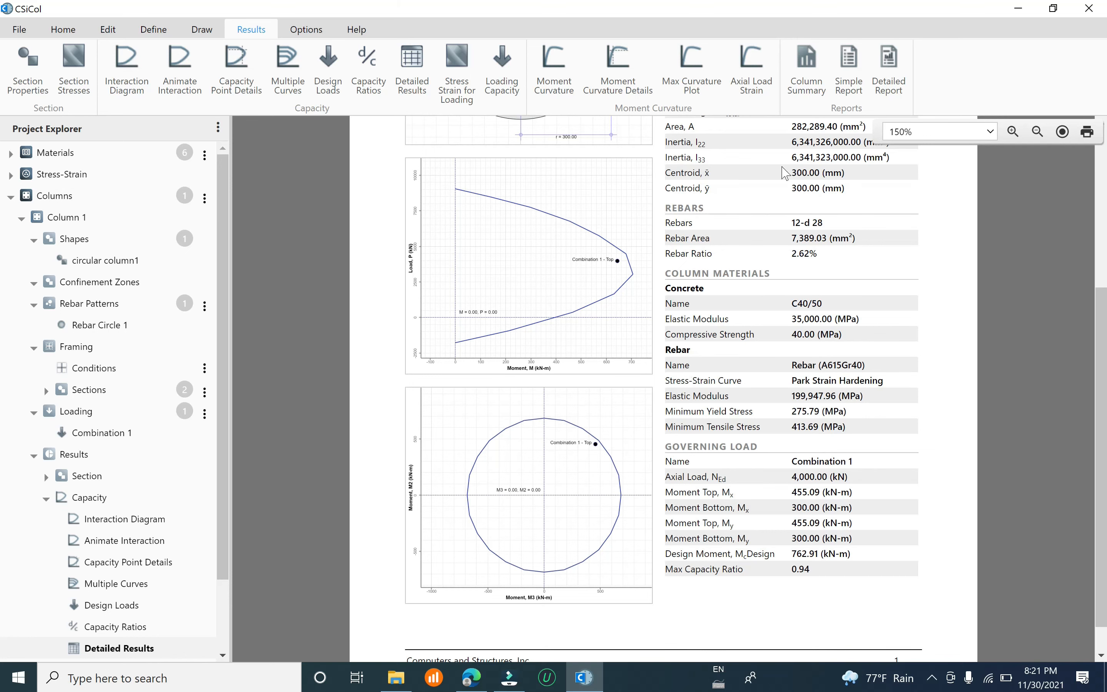
Step: Generate the detailed report and examine the section diagram and materials tables of Column 1
left_click(888, 64)
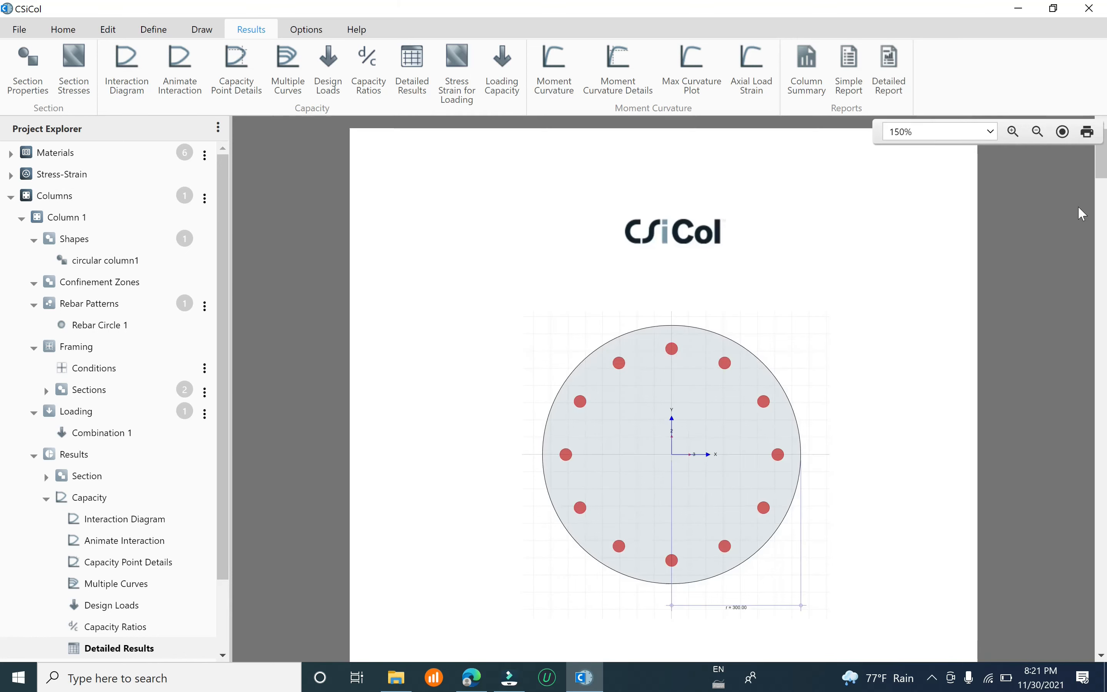
mouse_move(1102, 177)
left_mouse_down()
mouse_move(1103, 300)
mouse_move(1106, 261)
left_mouse_up()
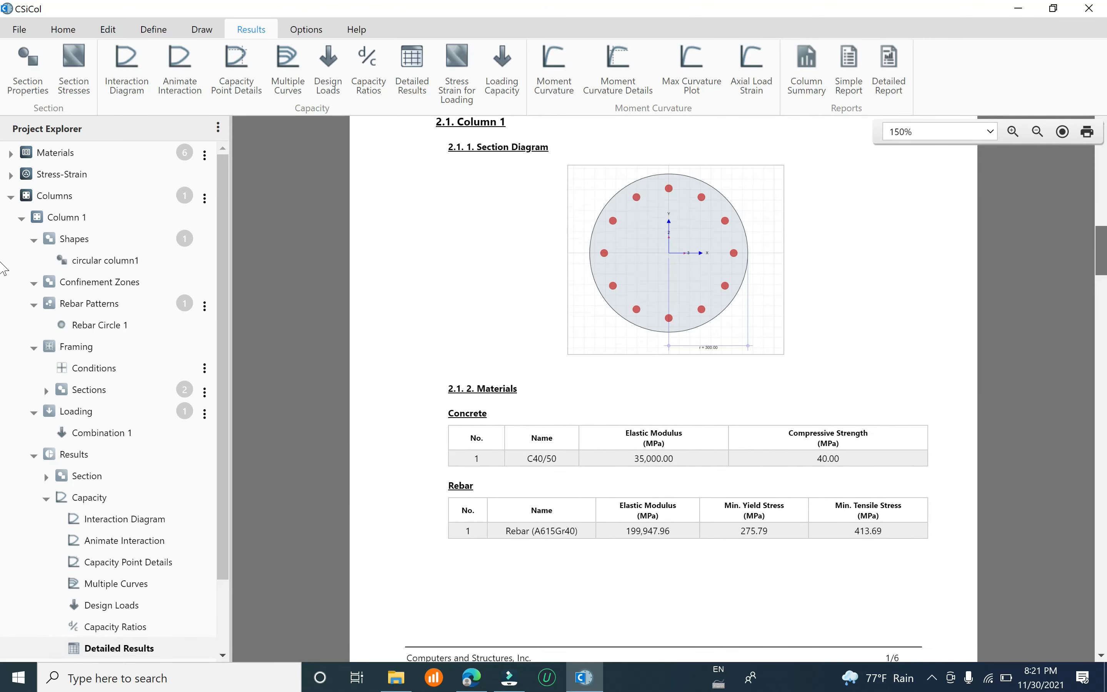
scroll(755, 494, "down", 3)
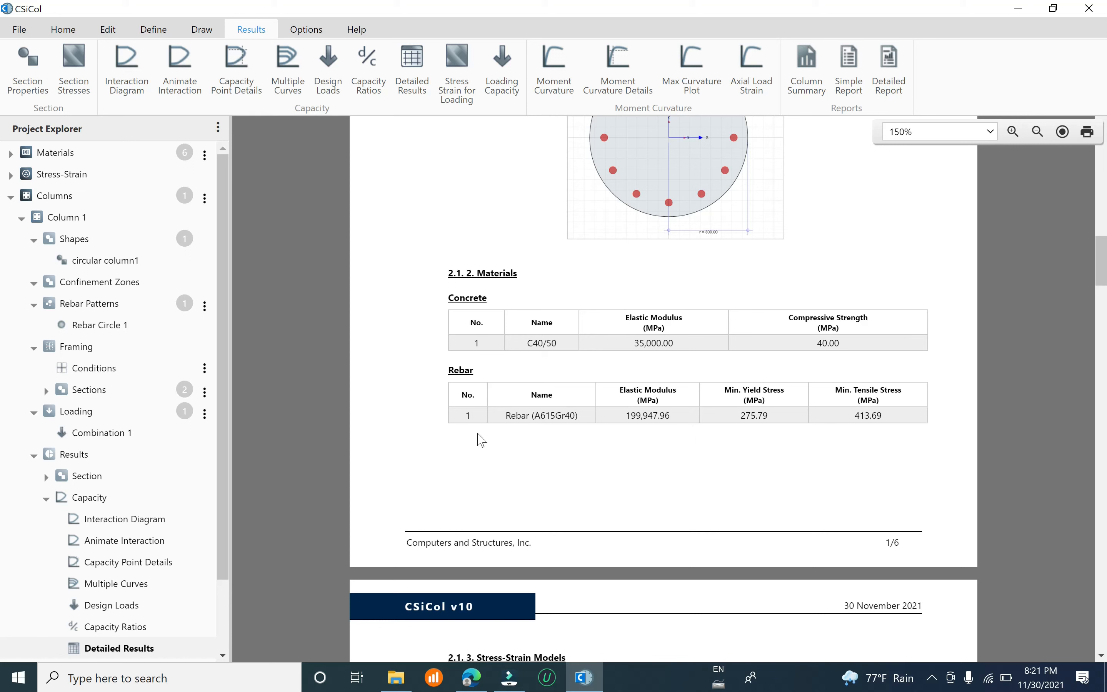
left_click_drag(222, 505, 212, 246)
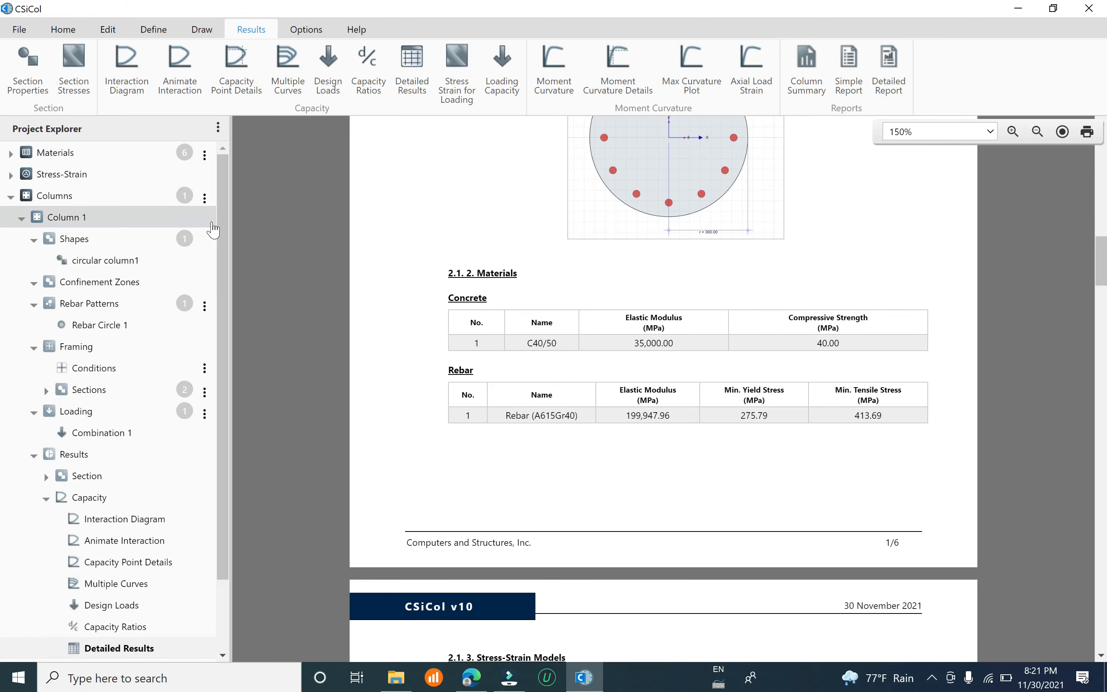
Step: Set the material of Rebar Circle 1 to HRB400 and check the column's D/C ratio in the column summary
left_click(11, 155)
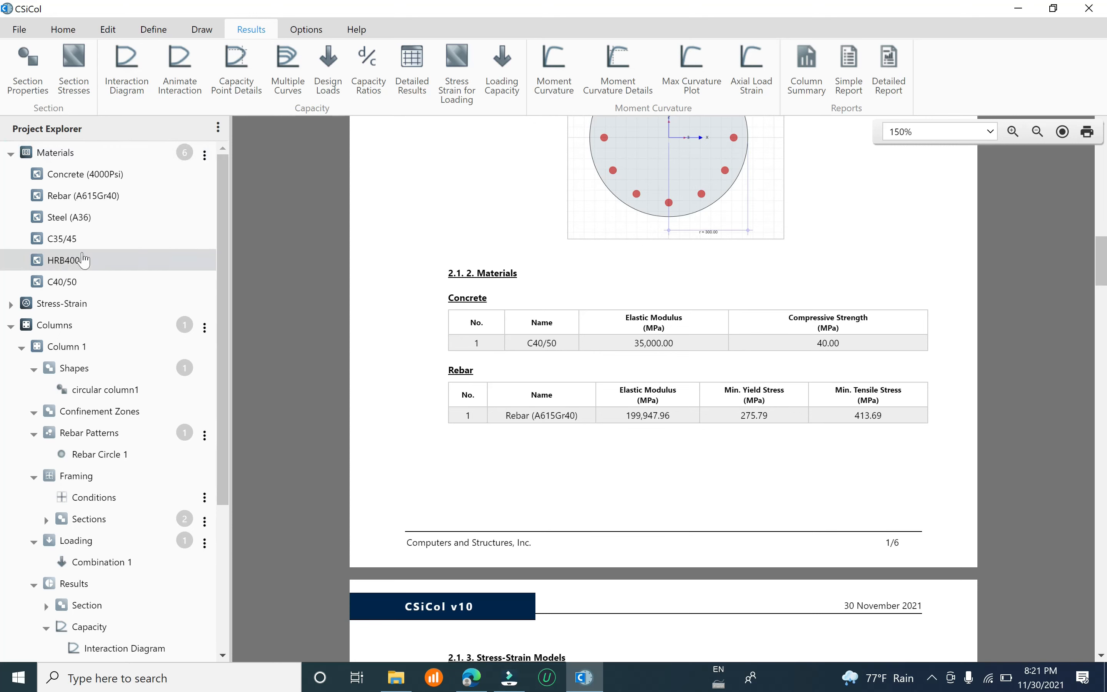
left_click_drag(223, 326, 221, 423)
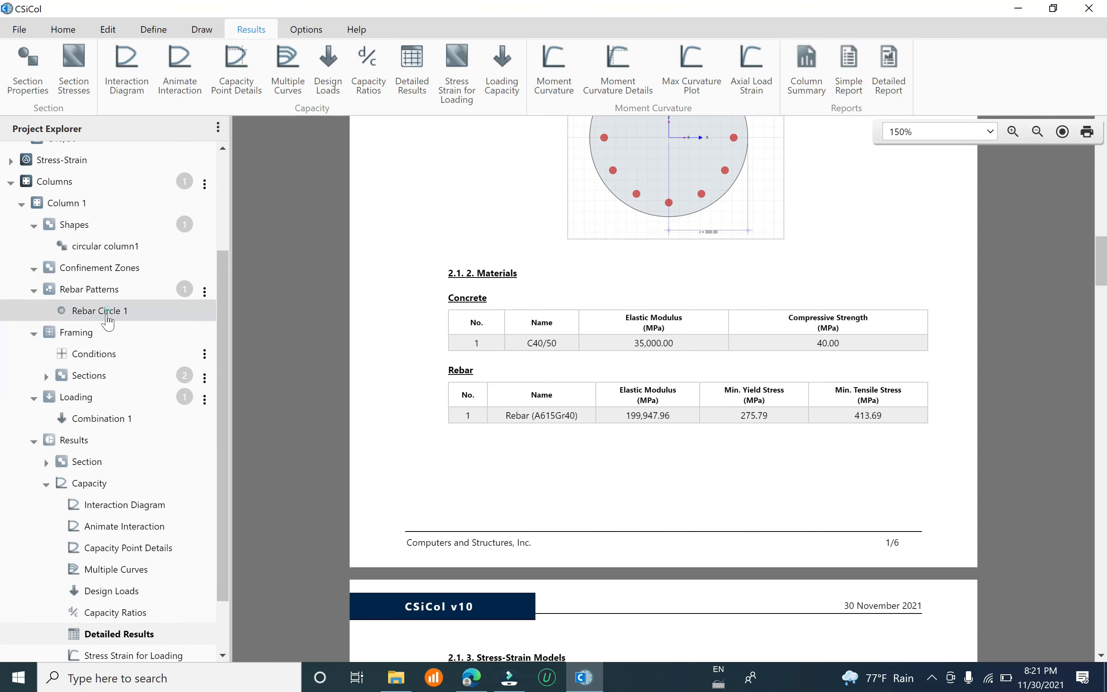
left_click(104, 311)
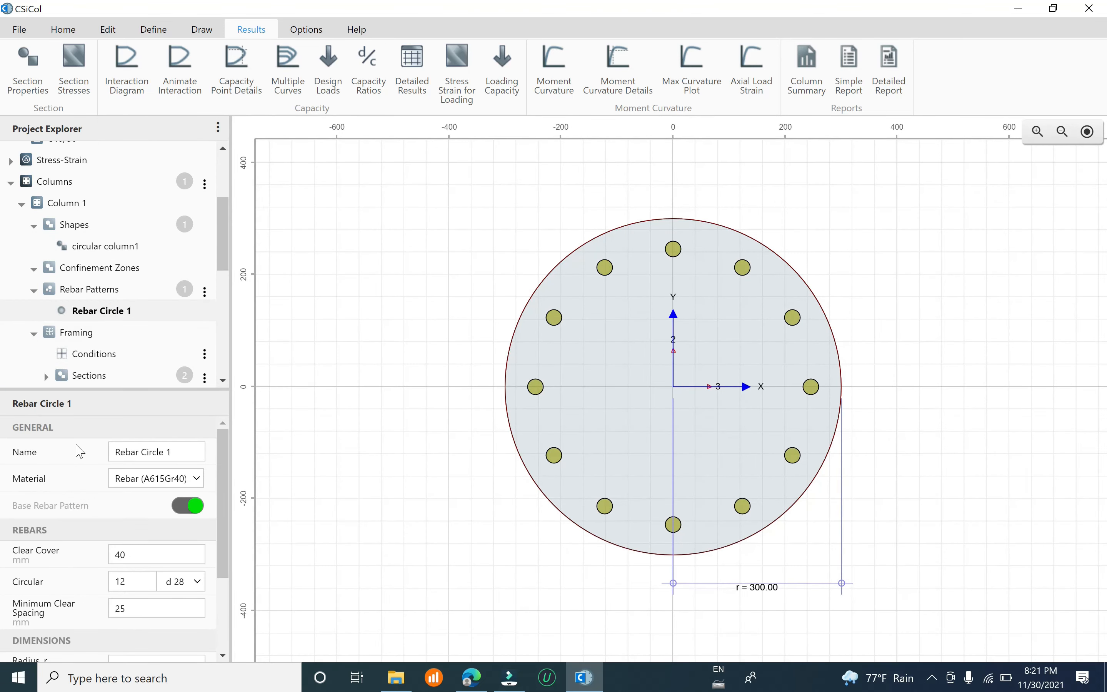
left_click(196, 480)
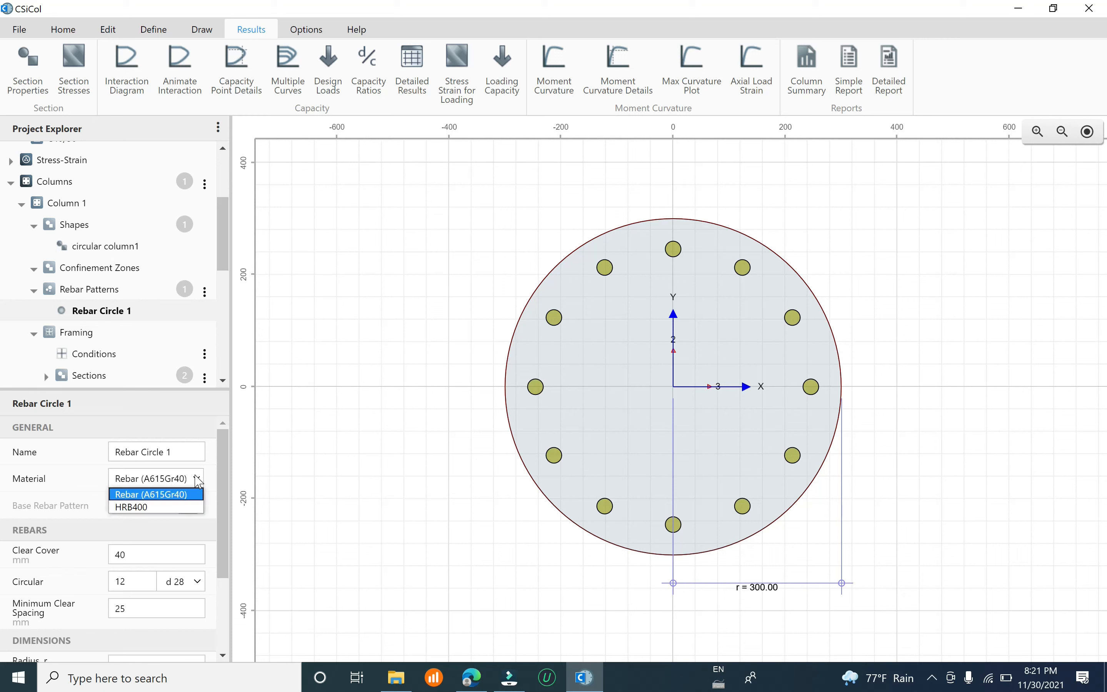
left_click(150, 508)
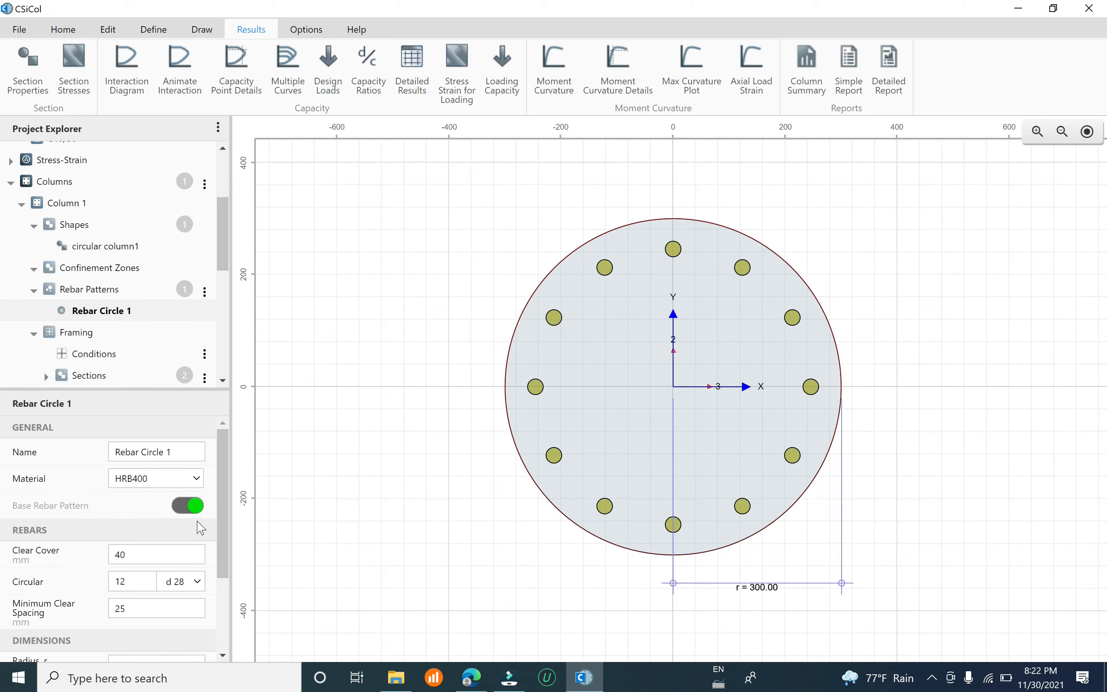
left_click(808, 68)
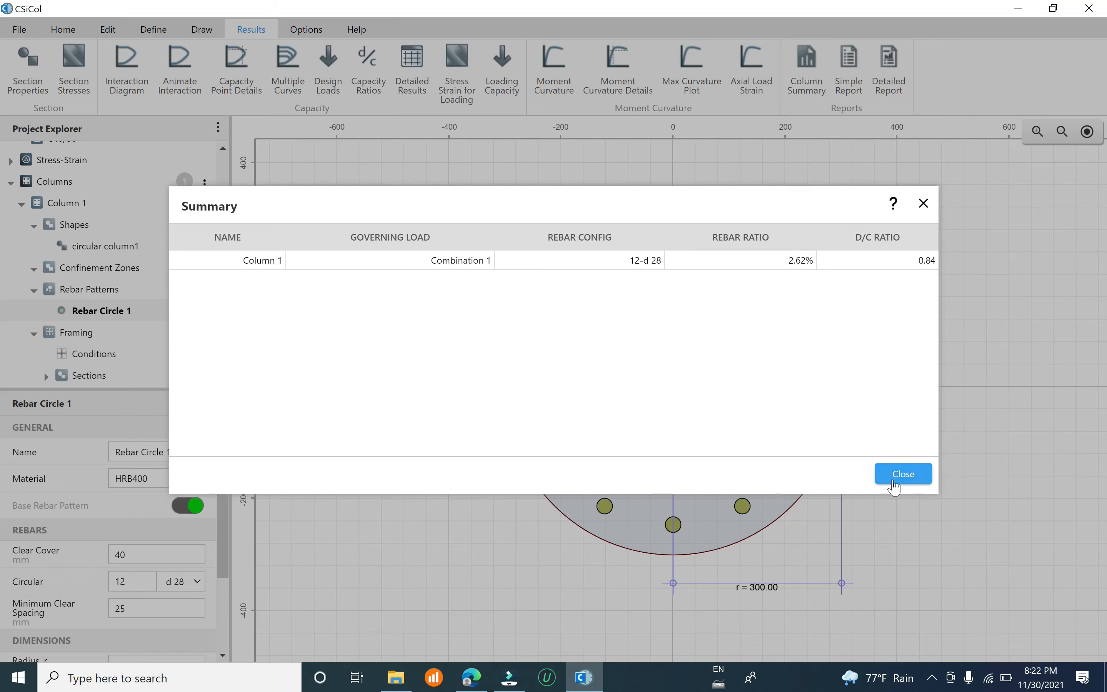
left_click(913, 474)
Step: Generate the detailed report again and read its section diagram and the concrete and rebar materials tables
left_click(887, 71)
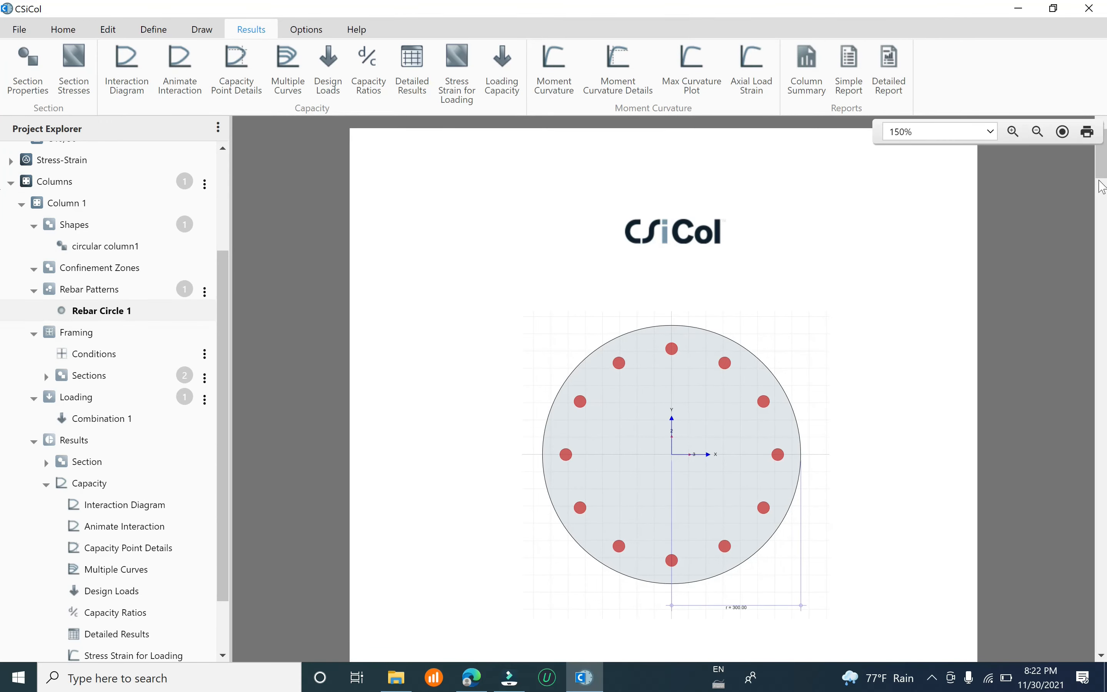
scroll(887, 452, "down", 2)
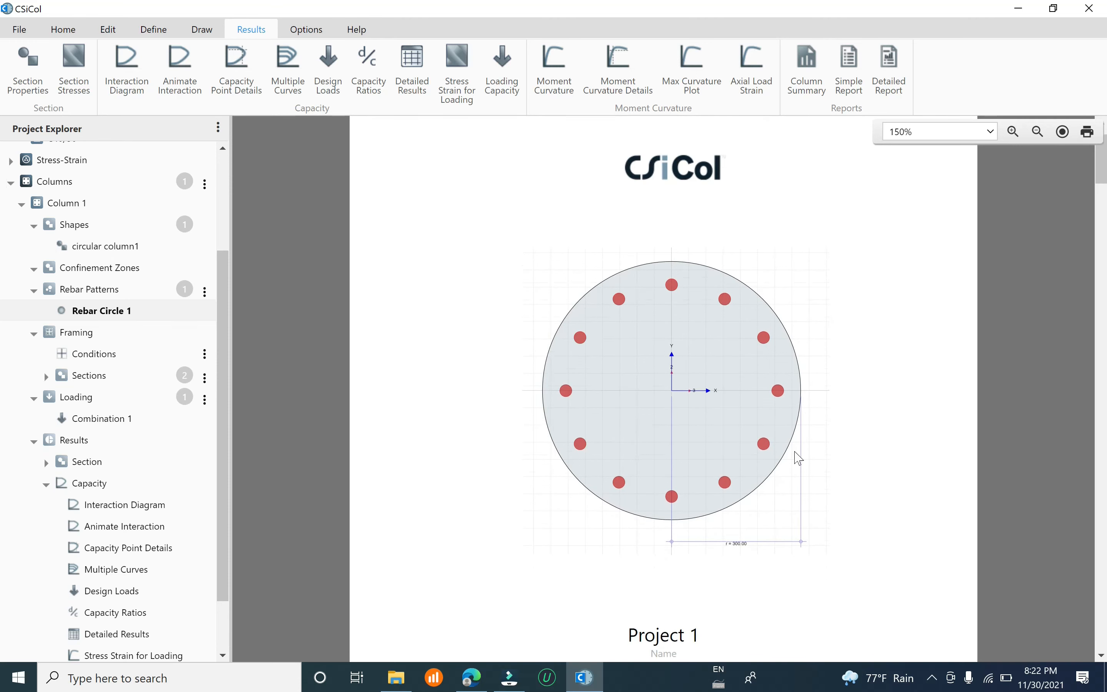
scroll(739, 513, "down", 2)
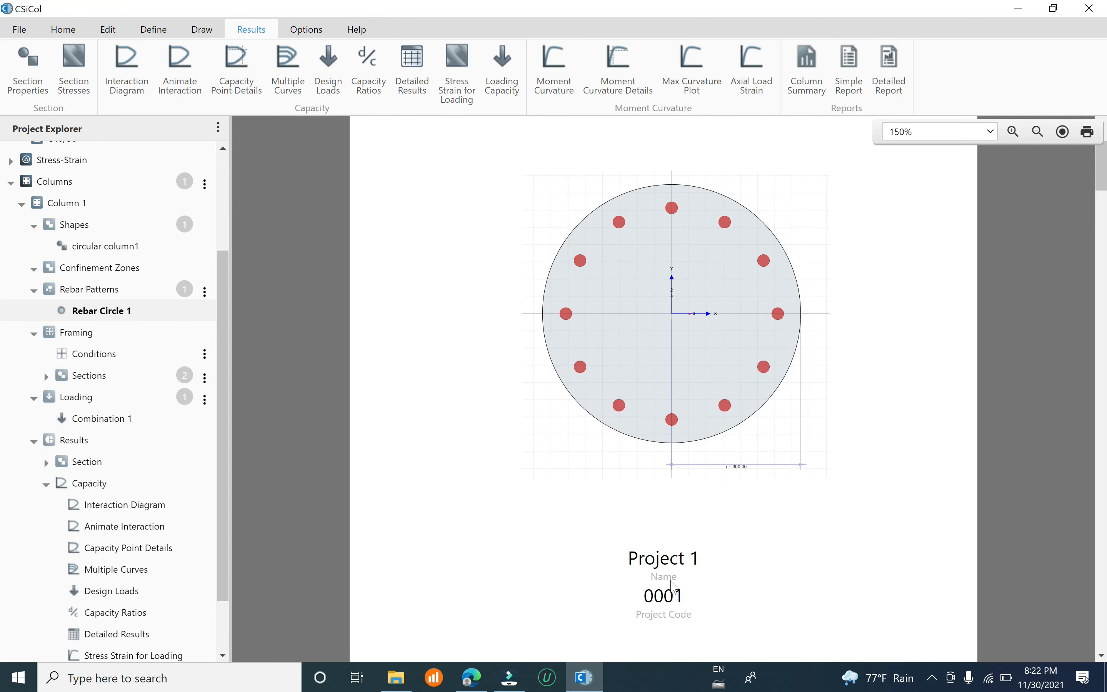
scroll(672, 586, "down", 10)
left_click_drag(1106, 234, 1089, 283)
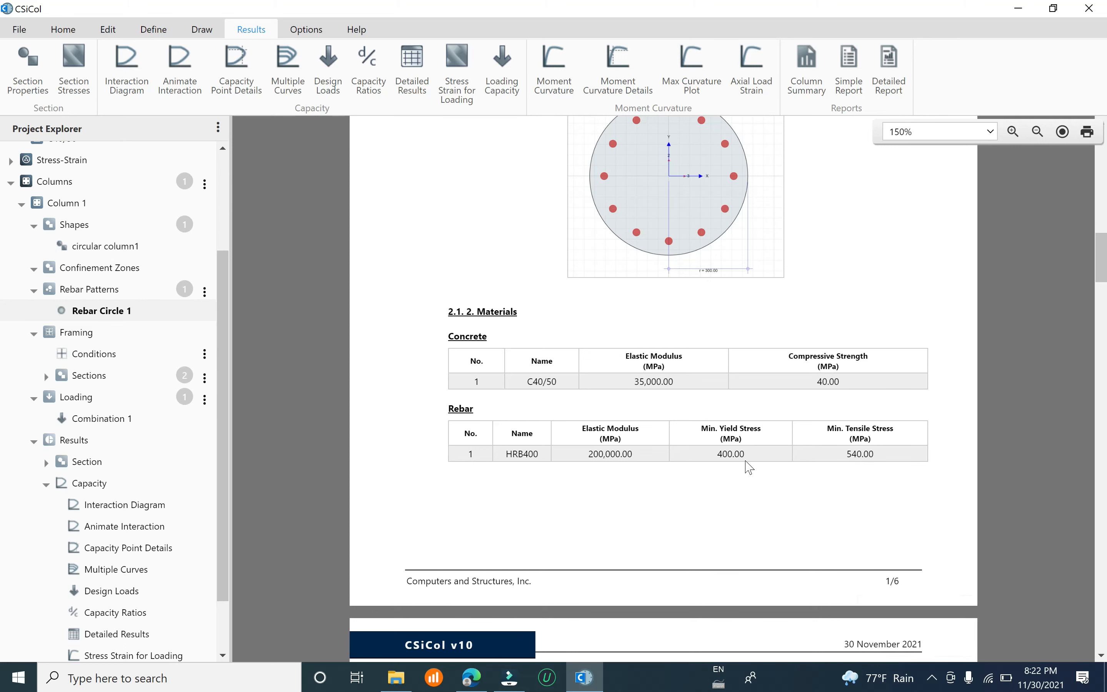
Step: Review the report's stress-strain models, section shape data and total and section rebar tables
left_click_drag(1105, 266, 1105, 310)
scroll(440, 196, "down", 3)
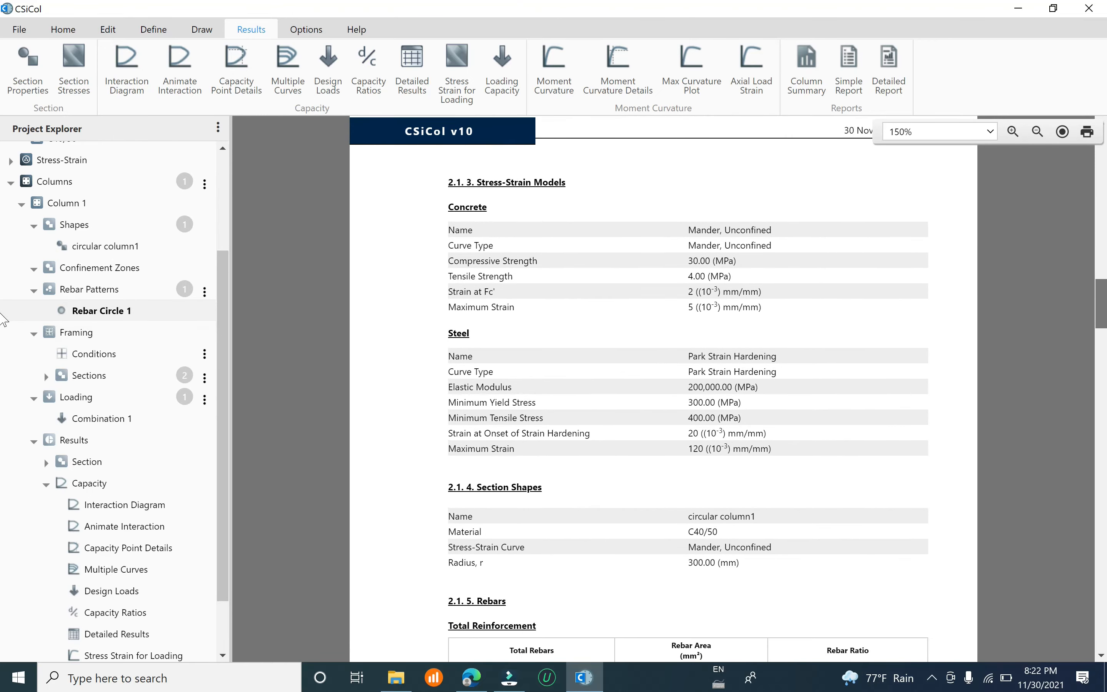
scroll(604, 277, "up", 2)
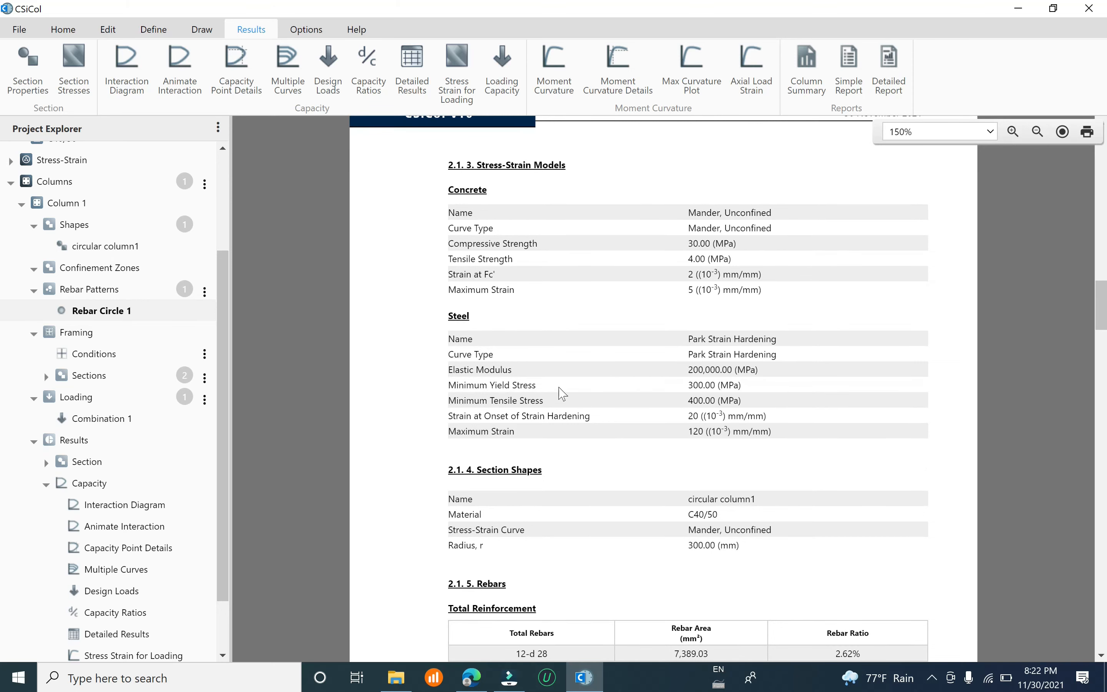
mouse_move(1103, 315)
left_mouse_down()
mouse_move(1102, 264)
mouse_move(1102, 332)
left_mouse_up()
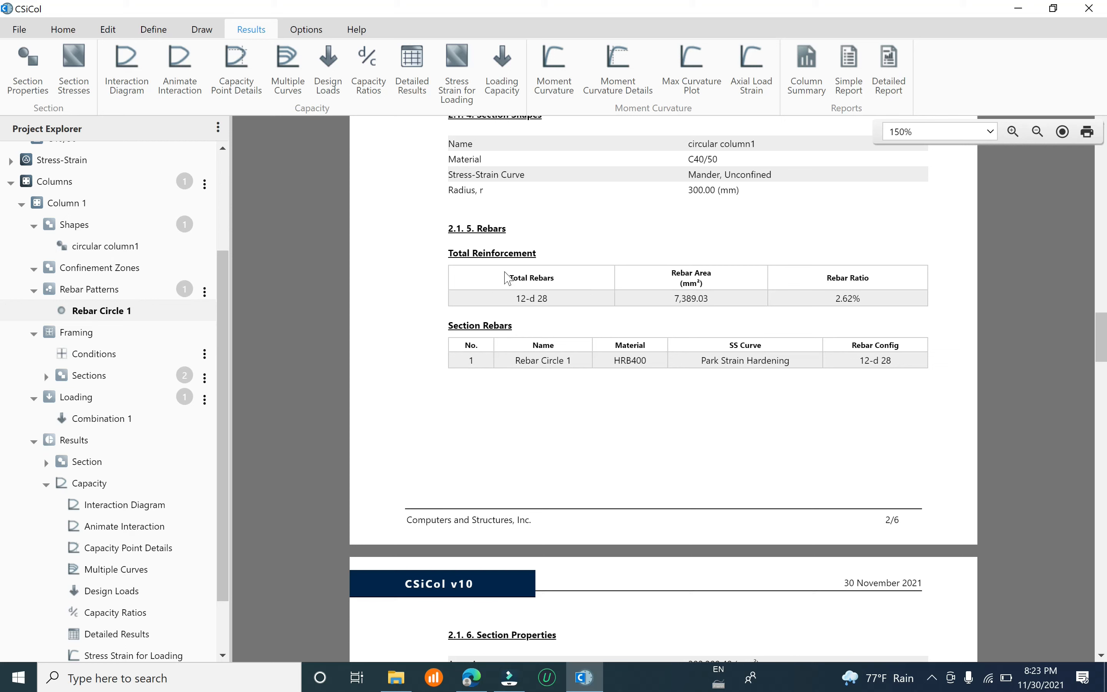
Step: Review the report's section properties and the column framing data along X and along Y
left_click_drag(1104, 350, 1103, 385)
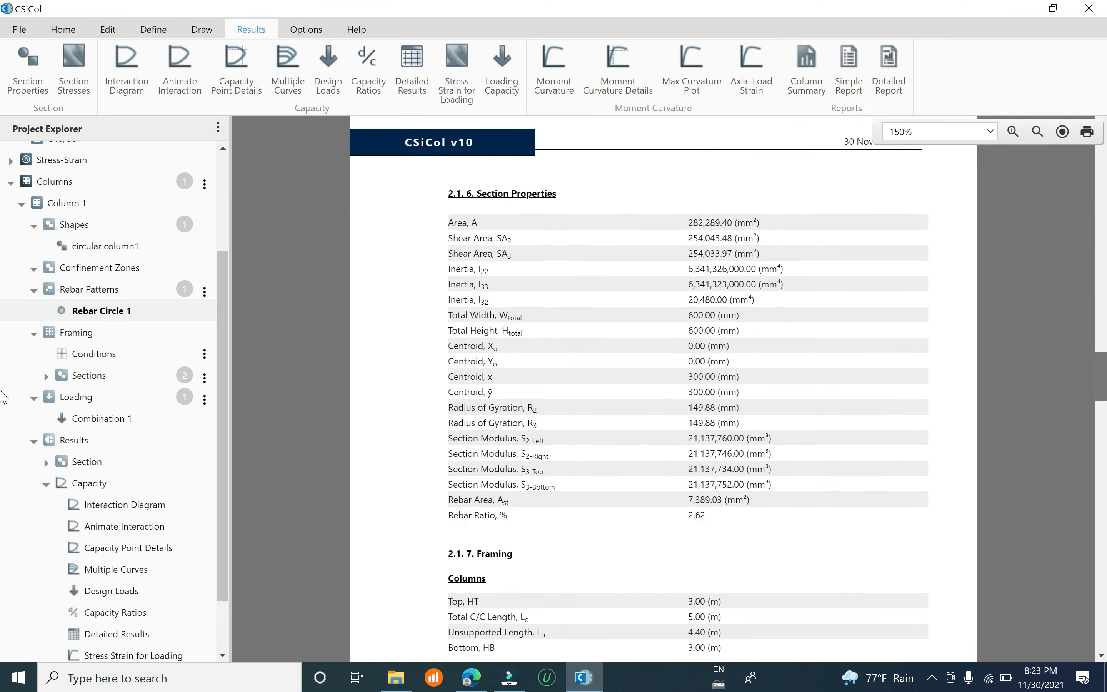
scroll(464, 233, "down", 3)
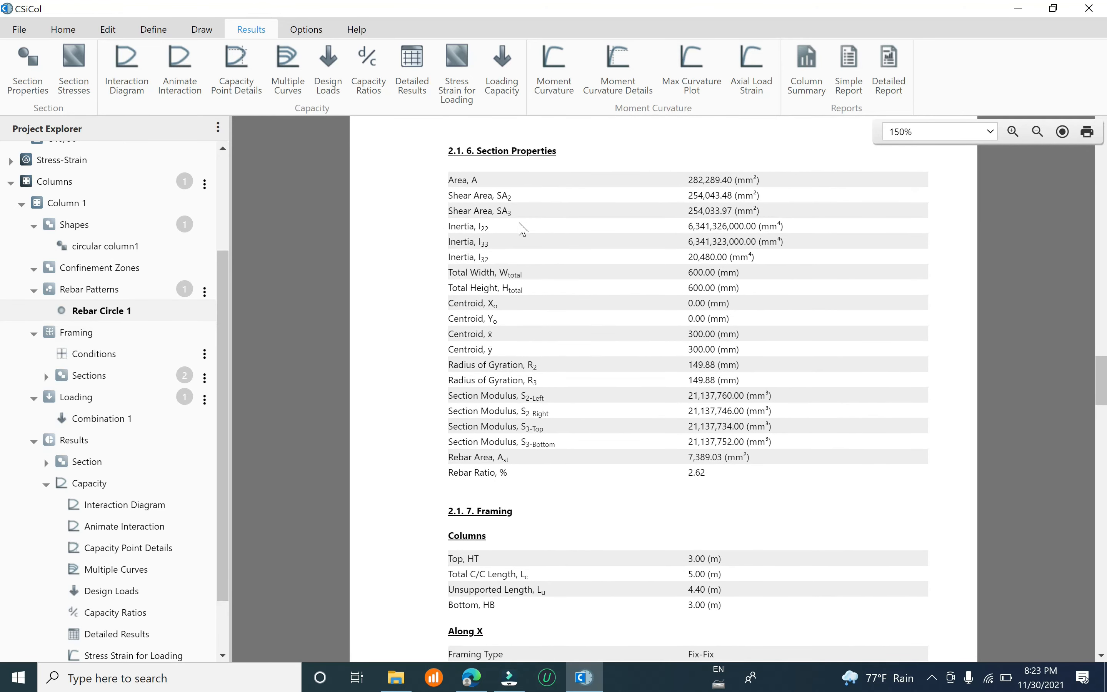
left_click_drag(1105, 391, 1106, 424)
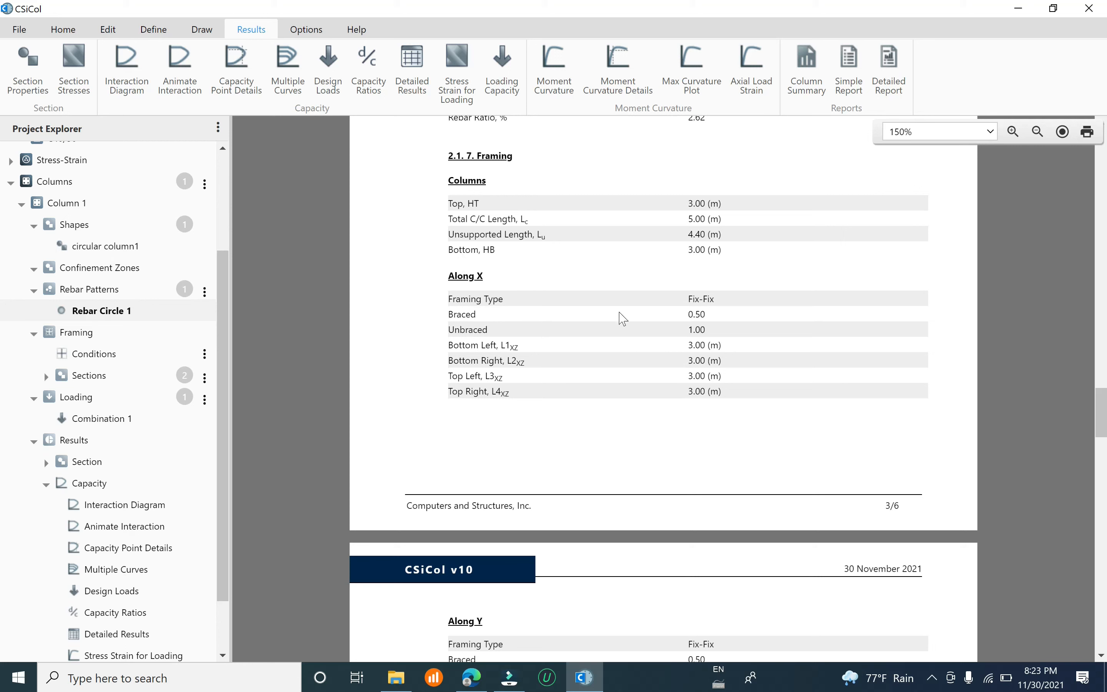
scroll(1052, 428, "down", 6)
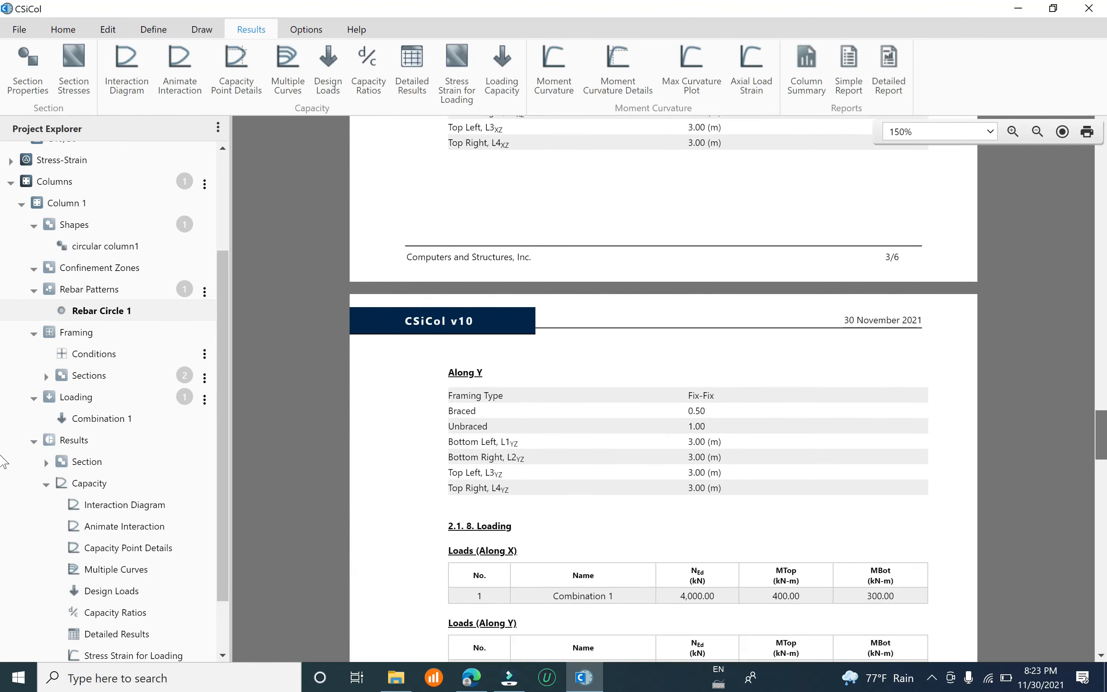
Step: Review the report's applied loads, design loads and result summary, and skim the moment magnification section for Combination 1
scroll(4, 465, "down", 6)
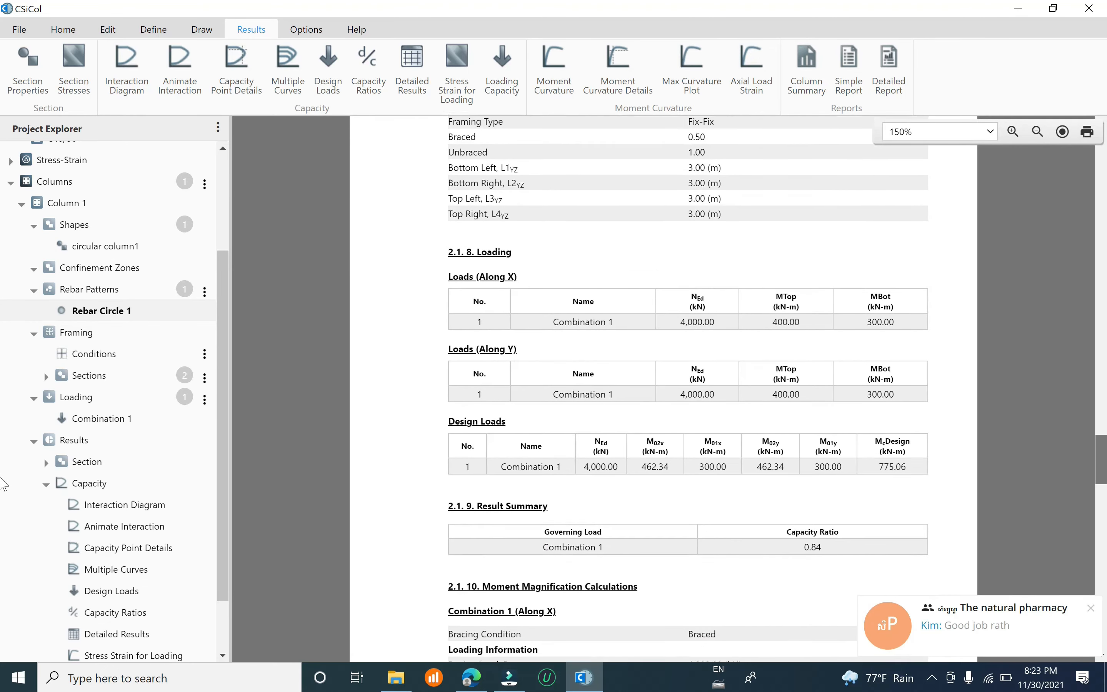
scroll(4, 489, "down", 11)
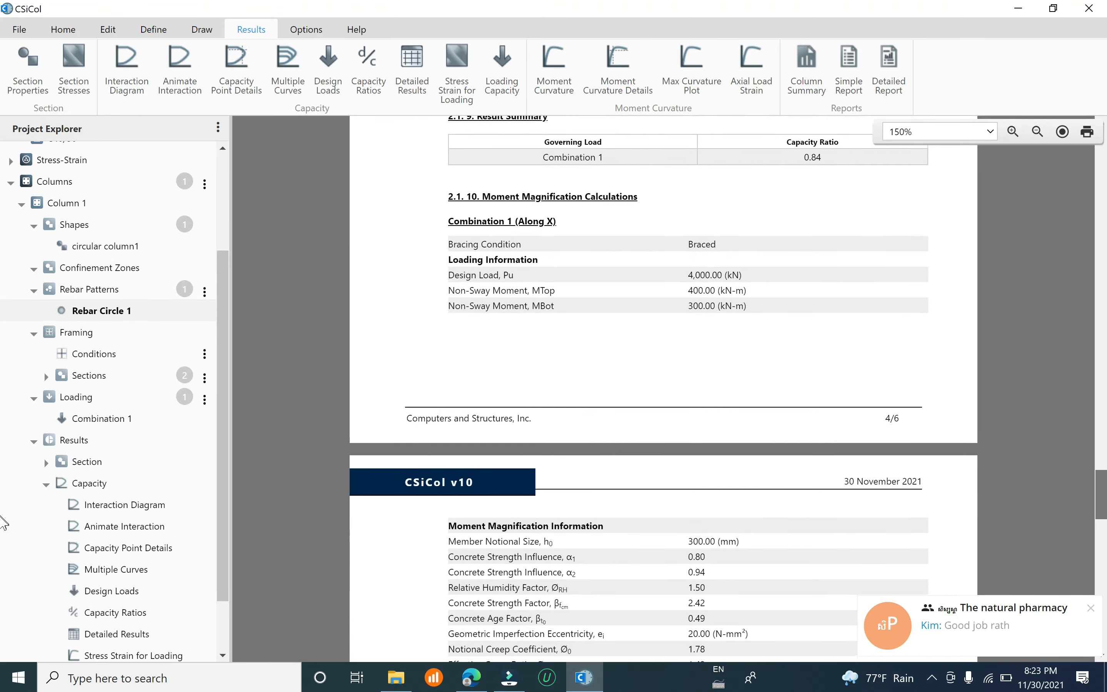
scroll(4, 563, "up", 10)
scroll(4, 547, "down", 11)
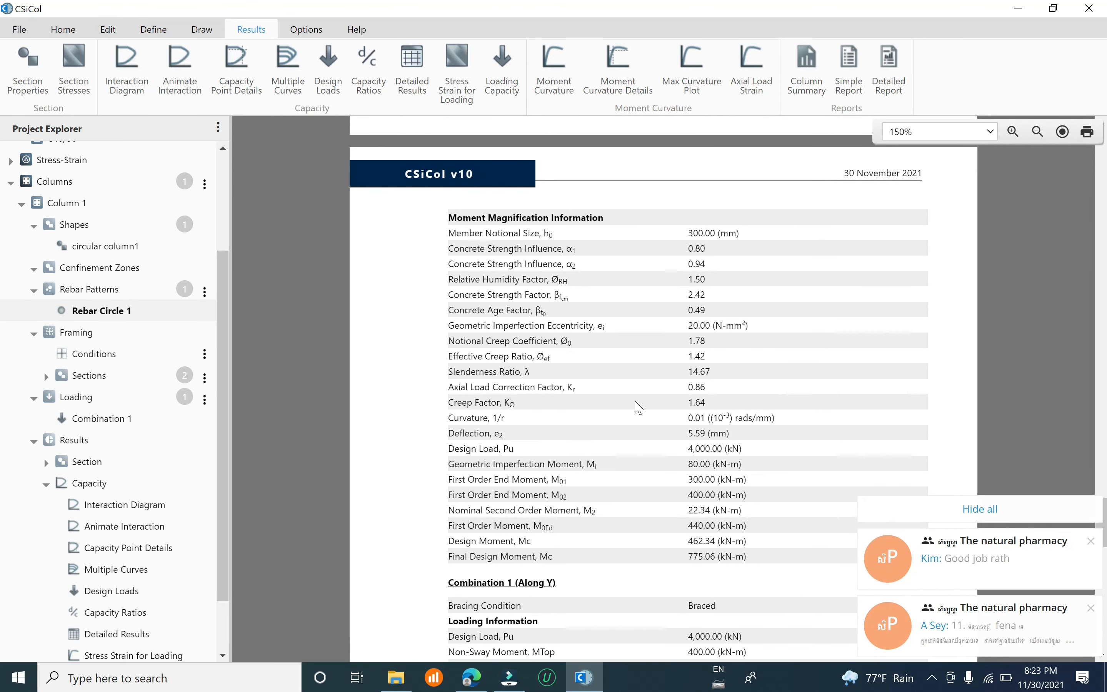
Step: Examine the moment magnification calculations for Combination 1 along X and Y and the closing column summary tables
scroll(650, 409, "up", 5)
scroll(556, 288, "up", 2)
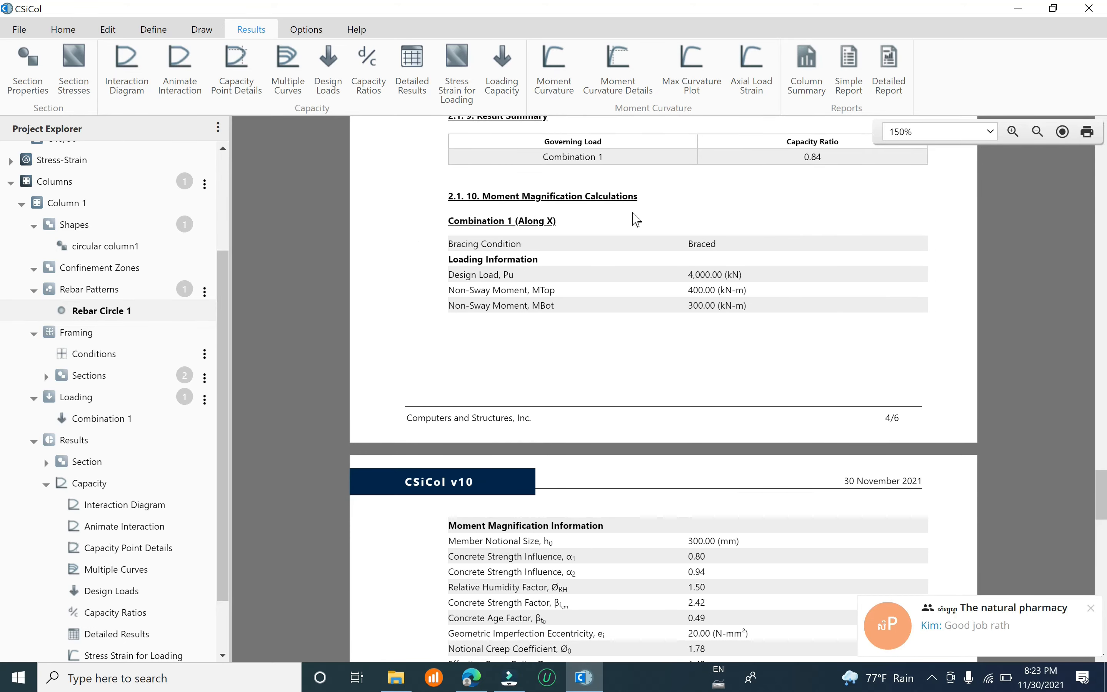
scroll(623, 236, "down", 5)
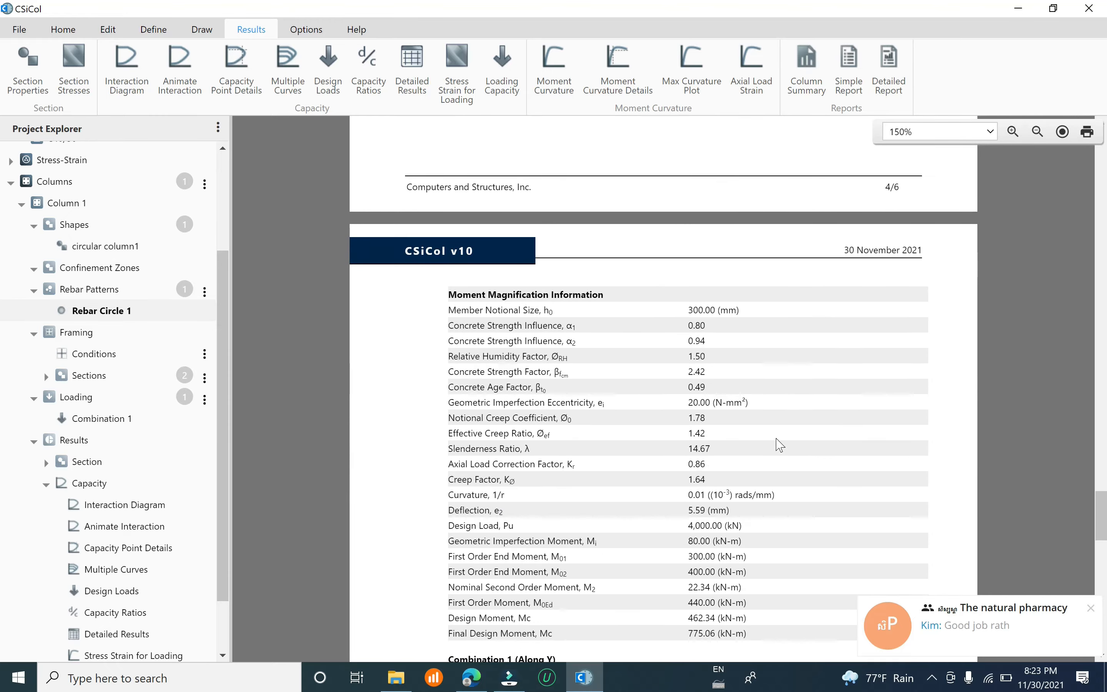
scroll(590, 357, "down", 20)
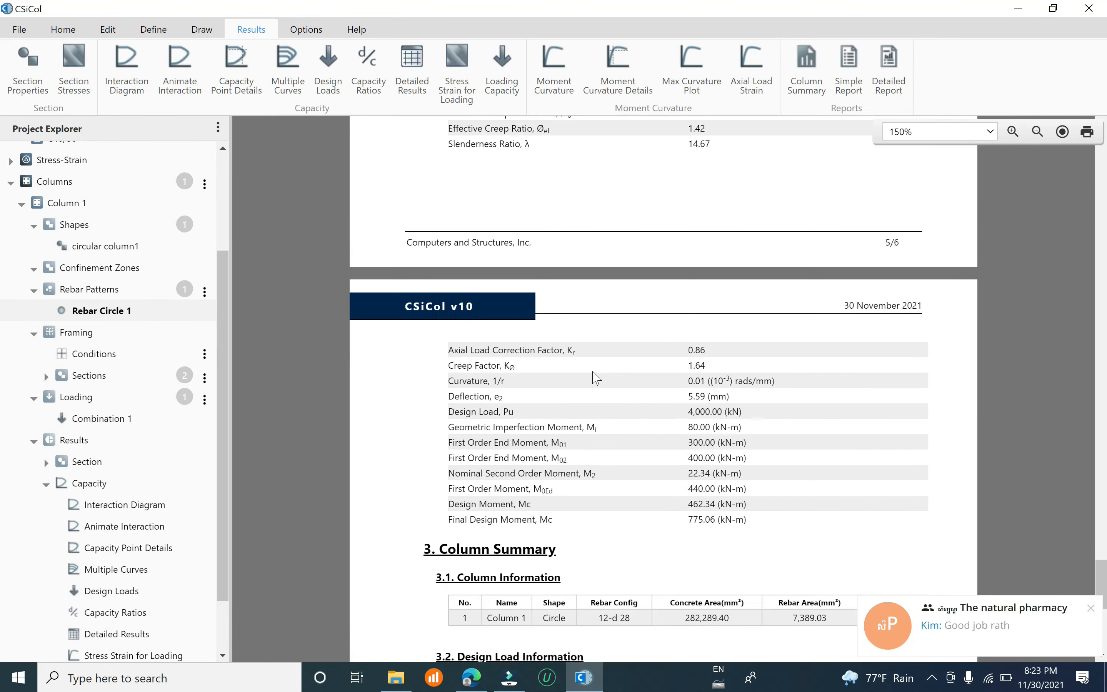
scroll(603, 376, "down", 2)
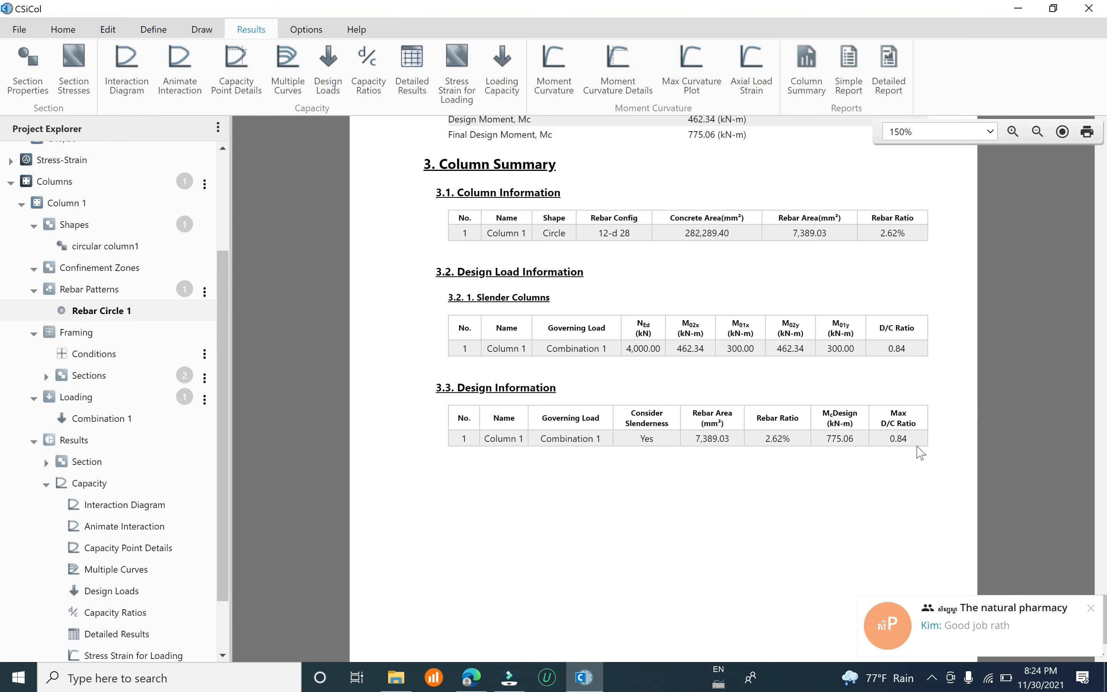
Step: Return to the report's opening pages and skim again through the project information, stress-strain models and framing data
left_click_drag(1104, 615, 1104, 316)
left_click_drag(4, 330, 3, 202)
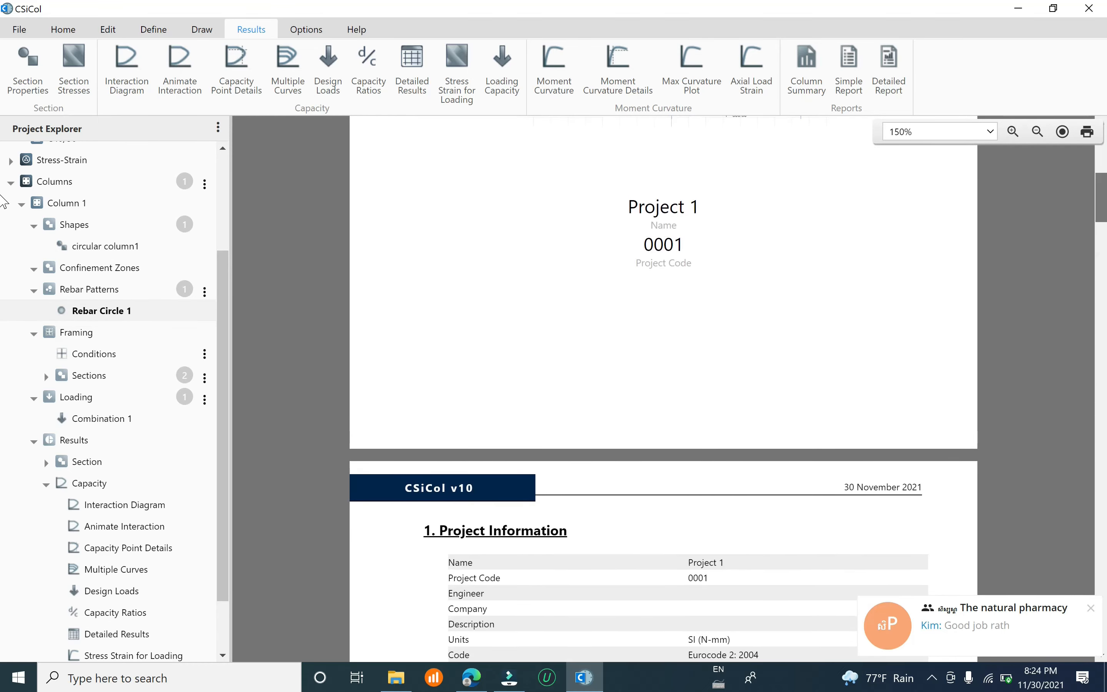
left_click_drag(1102, 202, 1096, 240)
scroll(1098, 292, "down", 5)
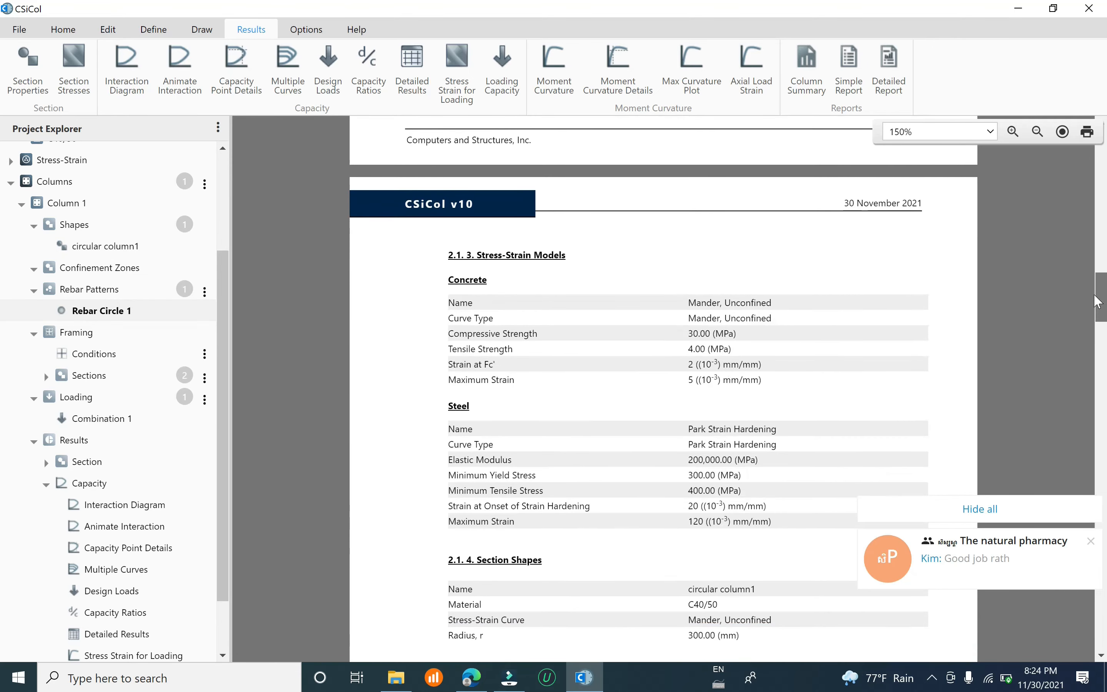
left_click_drag(1098, 302, 1105, 428)
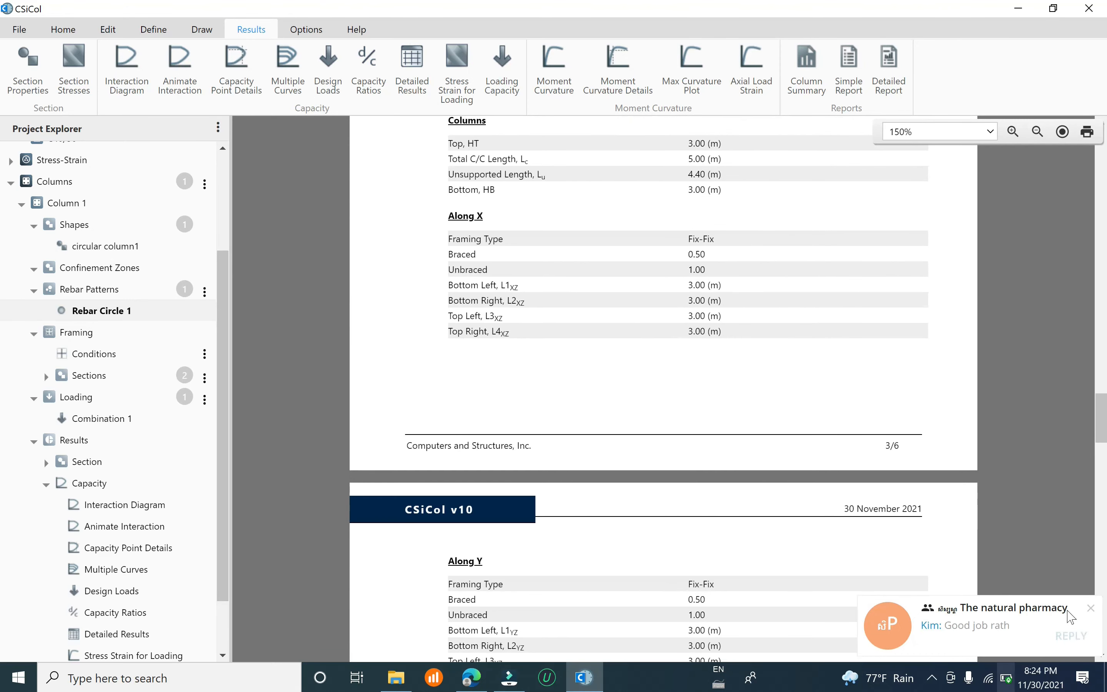
left_click(1090, 609)
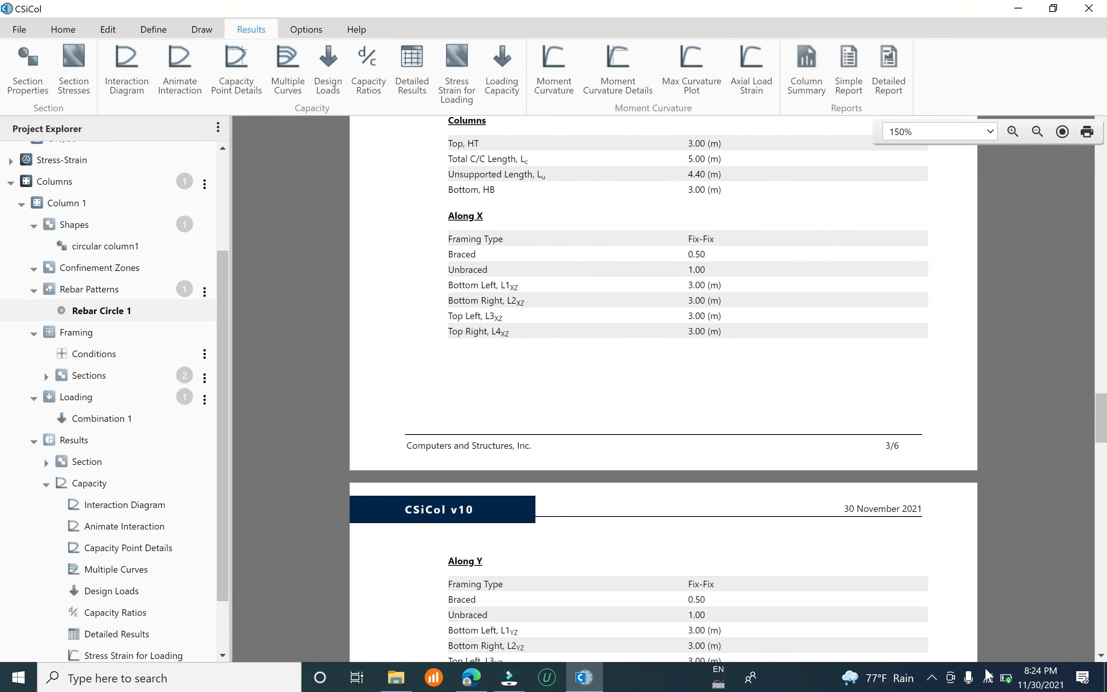
left_click(933, 680)
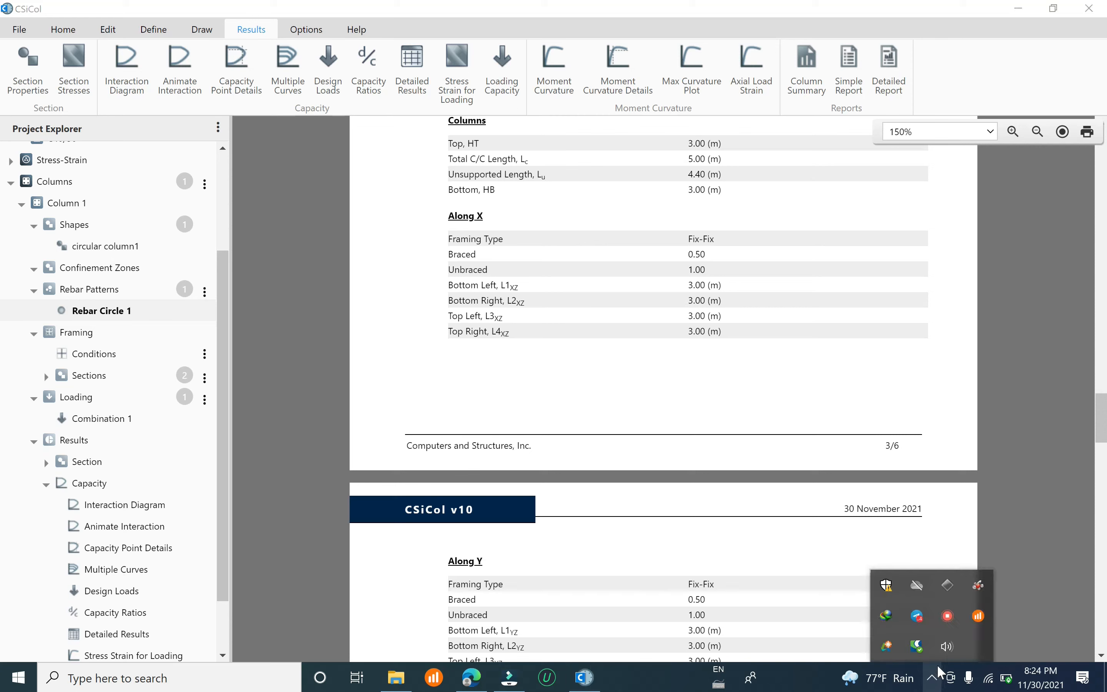
left_click(947, 617)
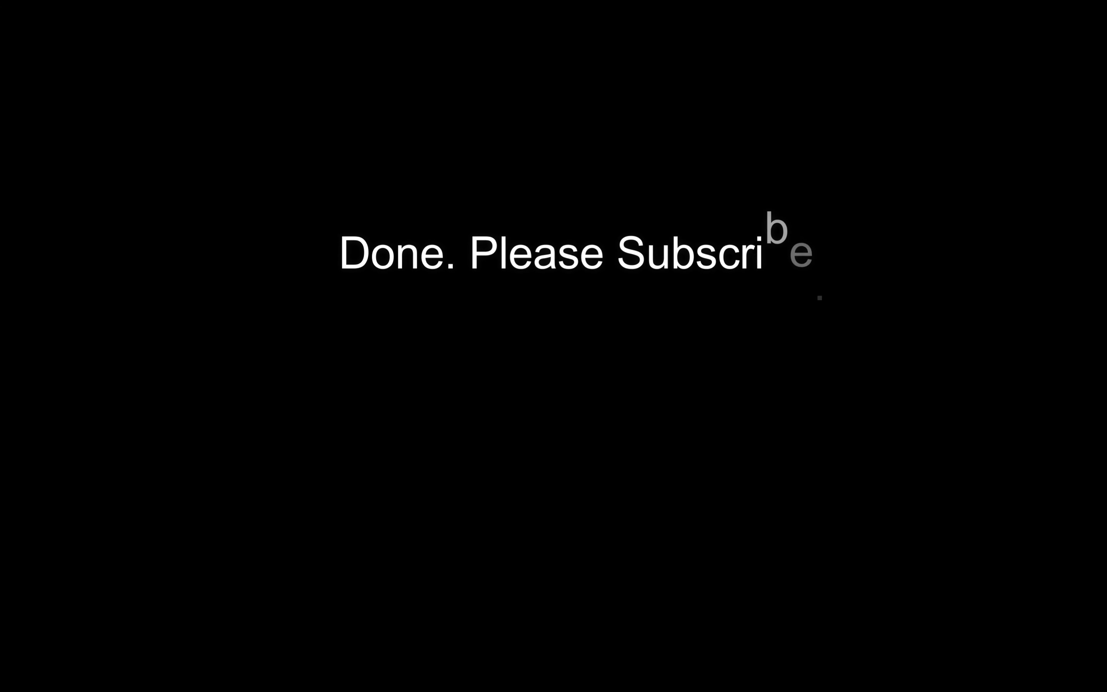